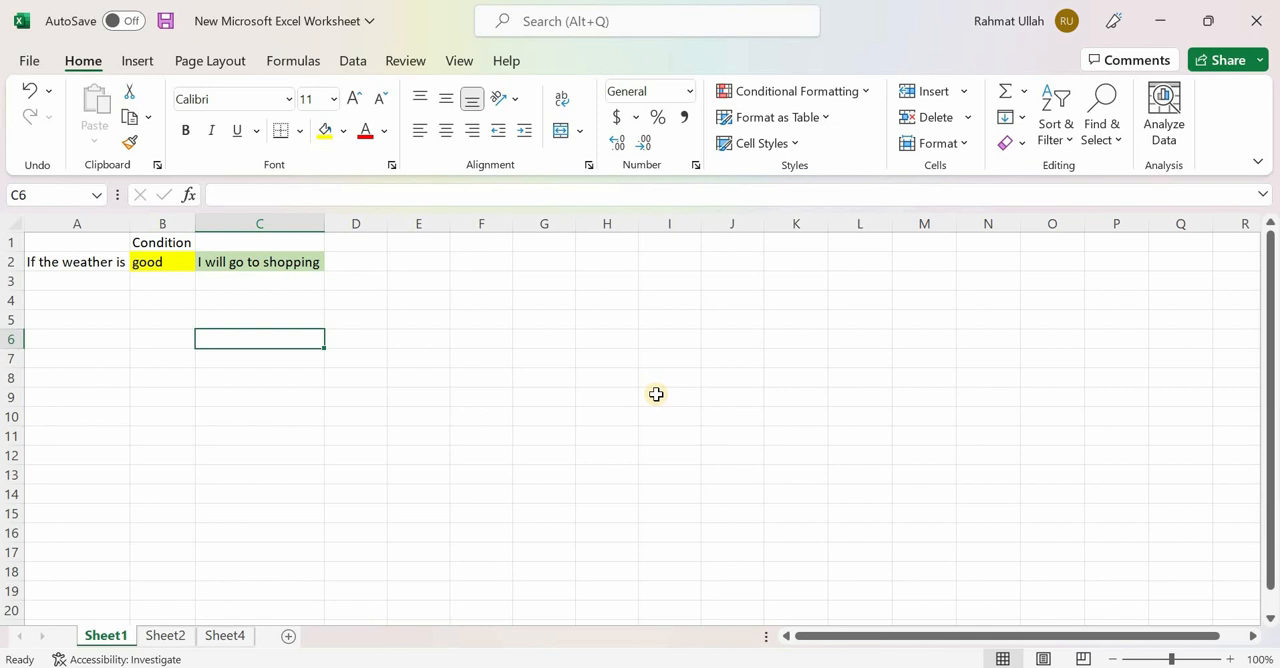
- Change the weather condition in cell B2 to "bad"
click(151, 261)
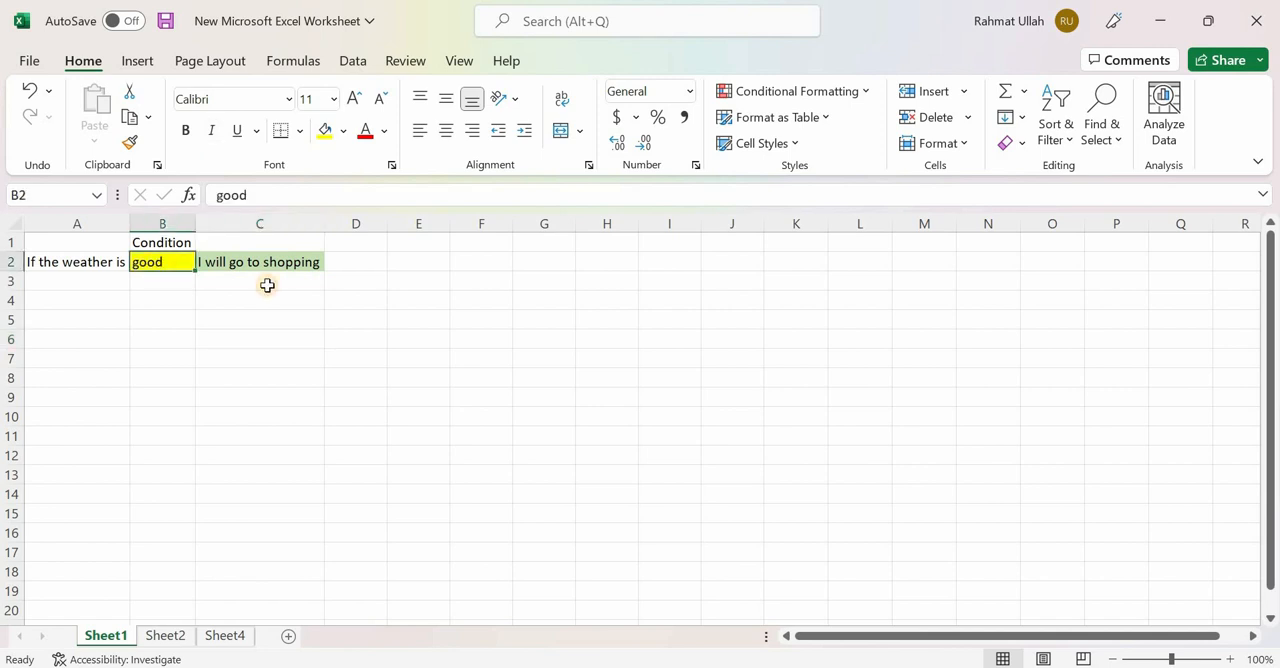
text(bad)
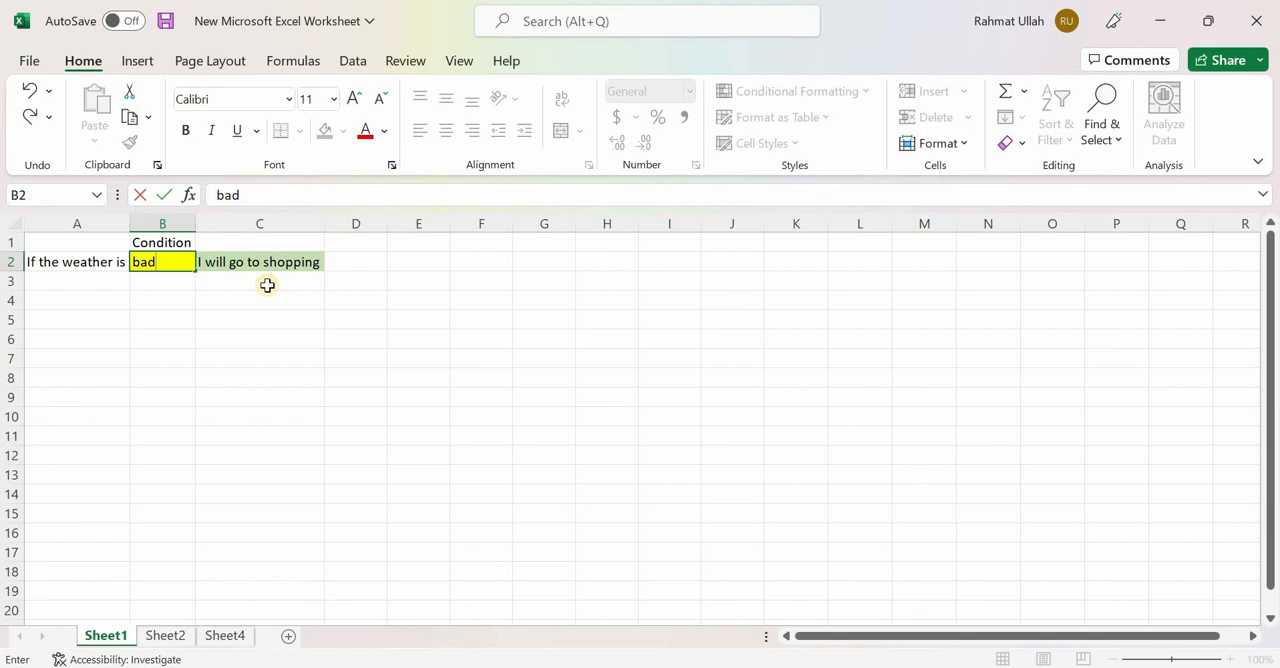
click(312, 361)
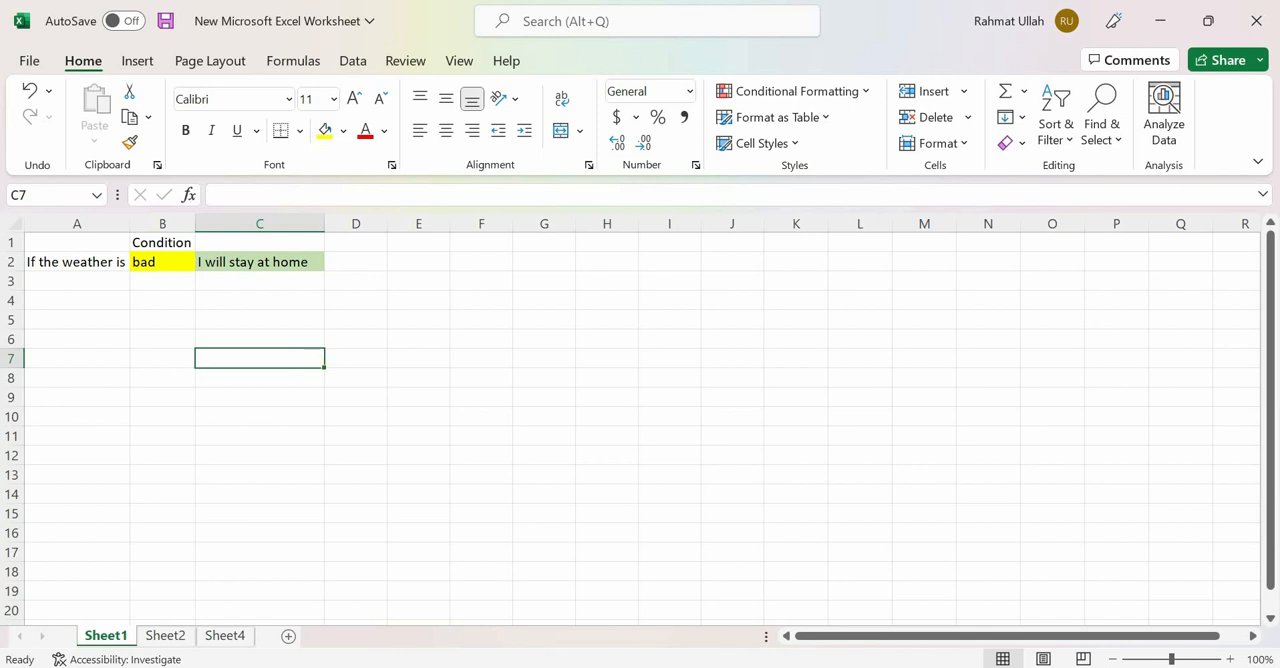
- Switch to Sheet2 and view the nested IF grade formula in cell C10
click(167, 637)
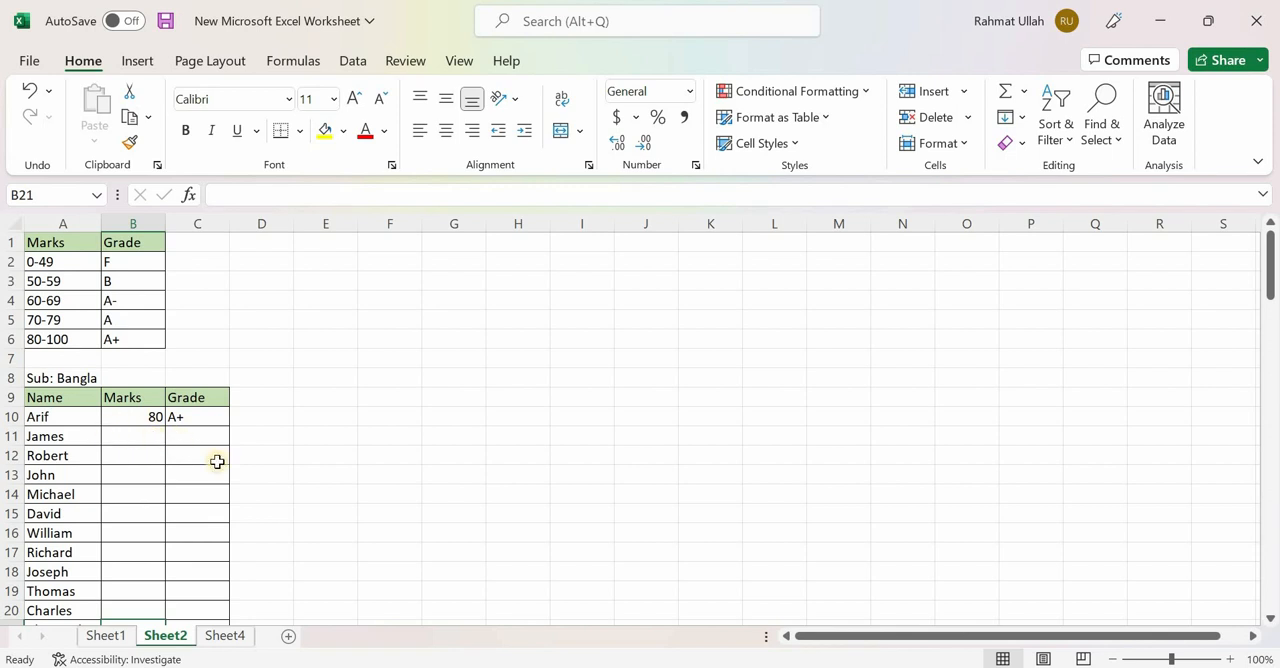
click(200, 416)
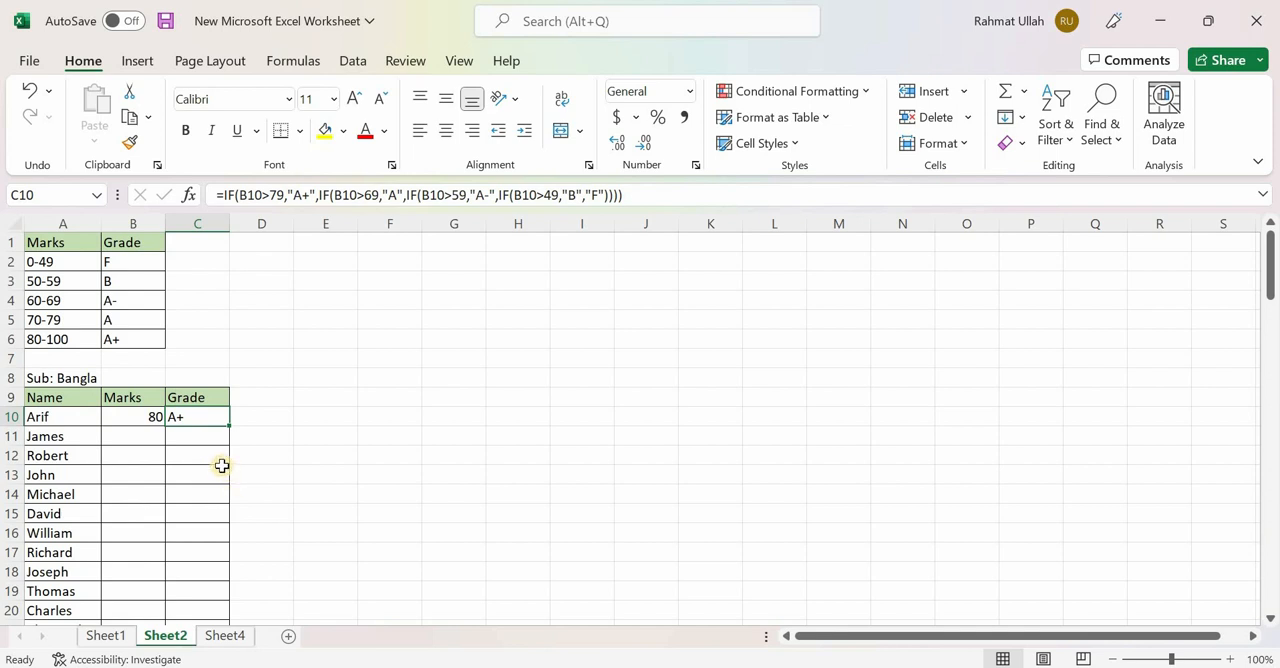
- Set the first student's marks in B10 to 70 and check the grade against the grading table
click(150, 417)
text(70)
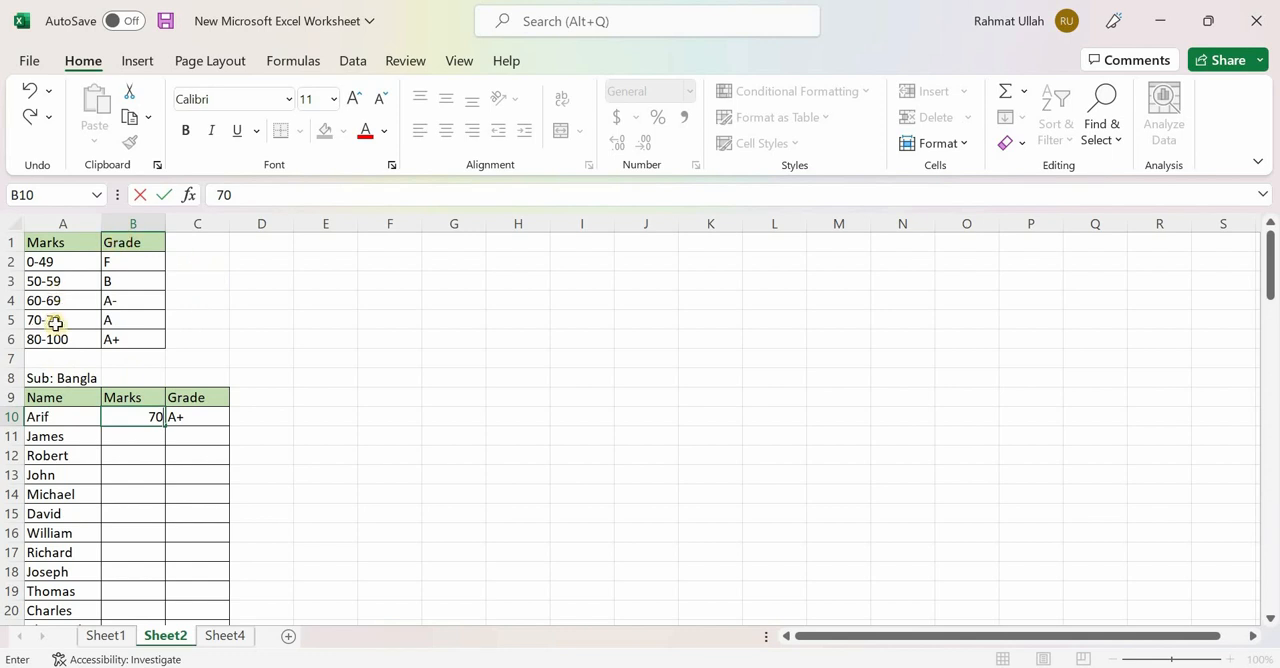
click(142, 316)
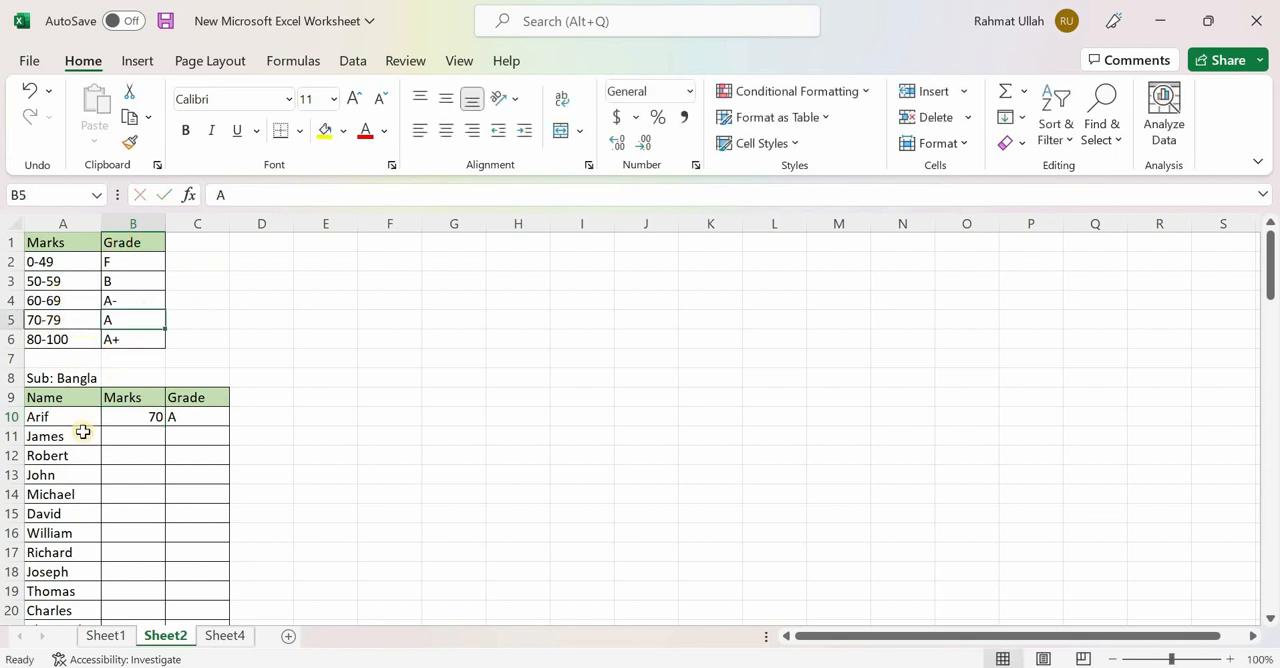
click(152, 417)
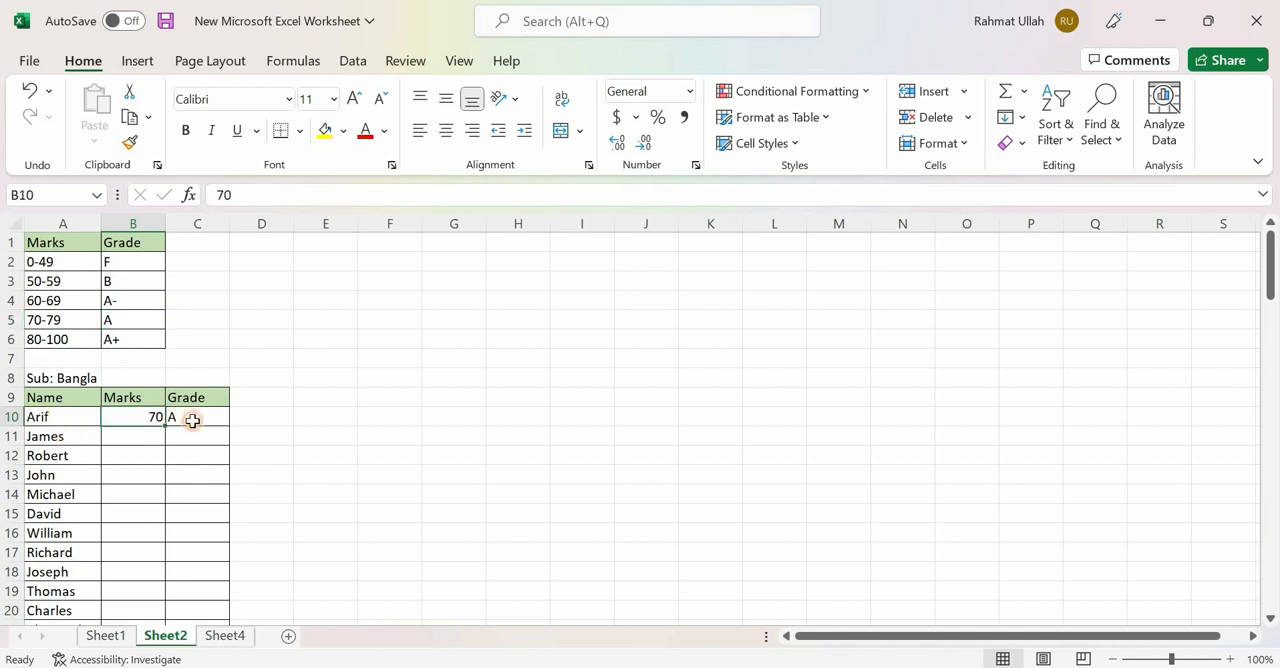
click(200, 426)
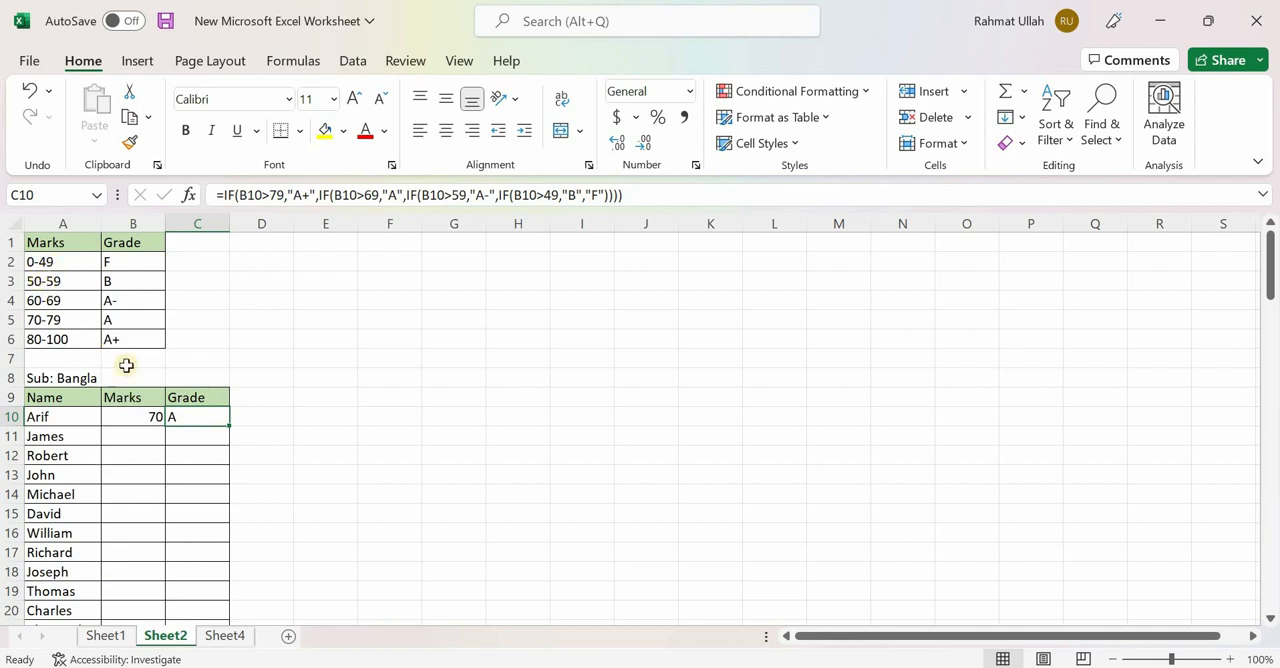
- Check the grade for the 50-59 range, then set the first student's marks in B10 to 50
click(46, 282)
click(127, 286)
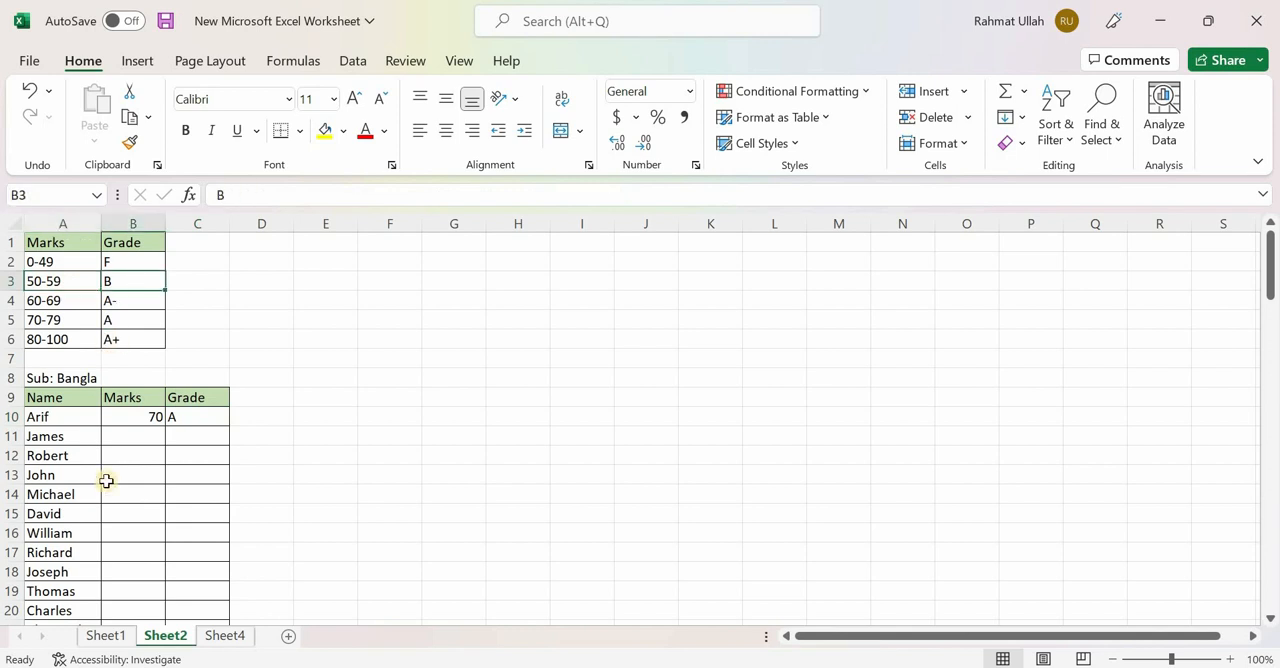
click(148, 427)
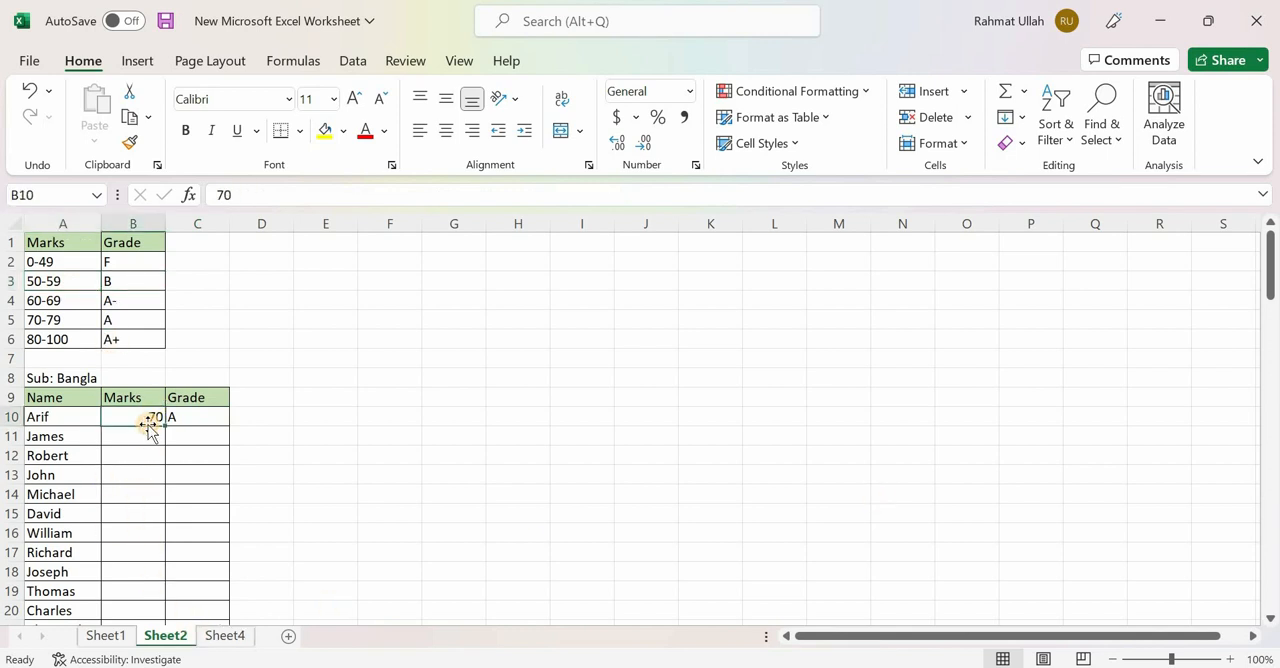
text(50)
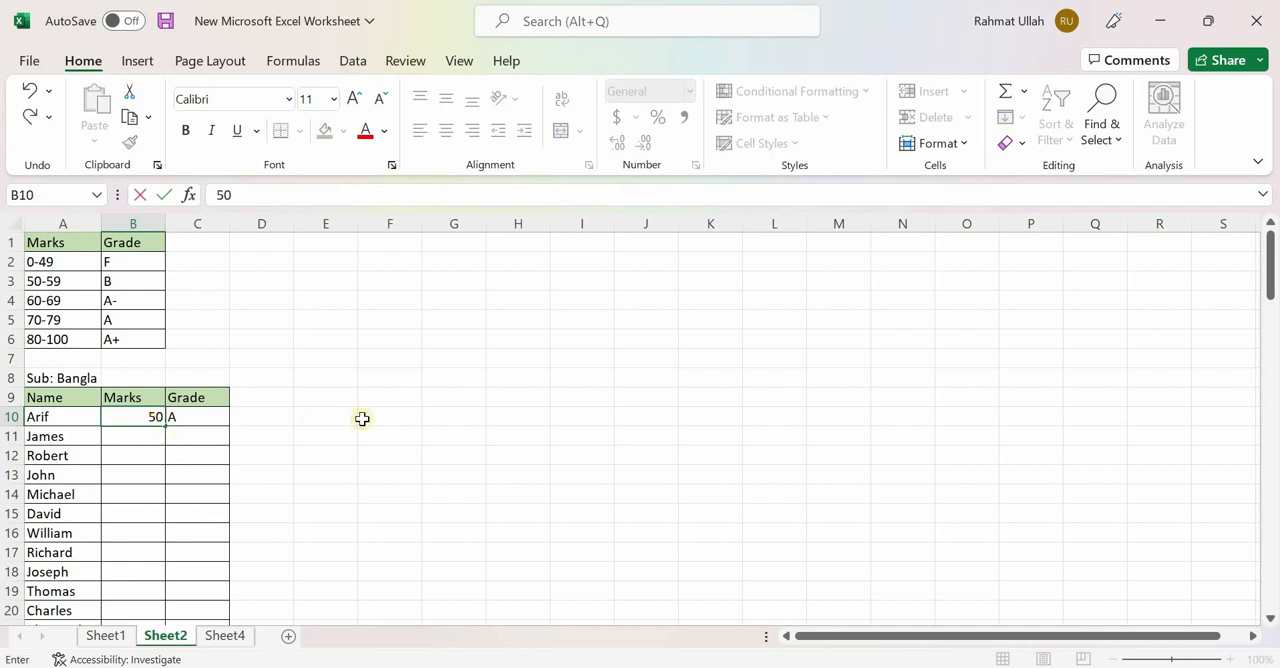
click(362, 419)
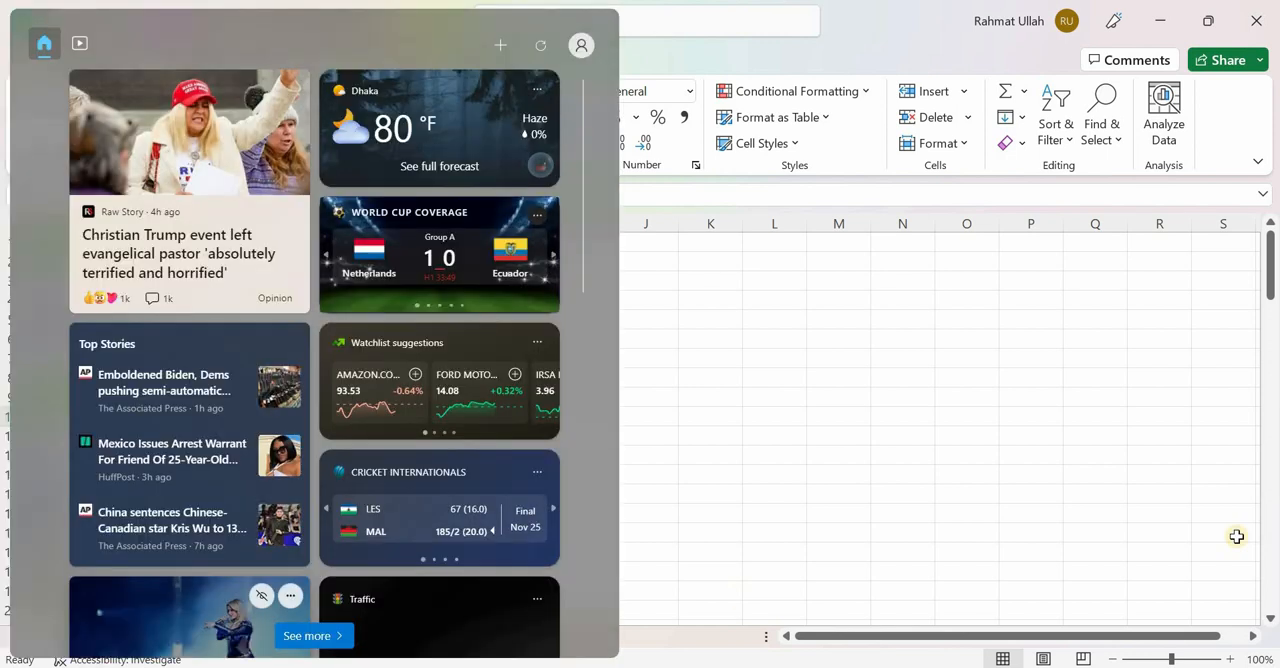
click(1159, 494)
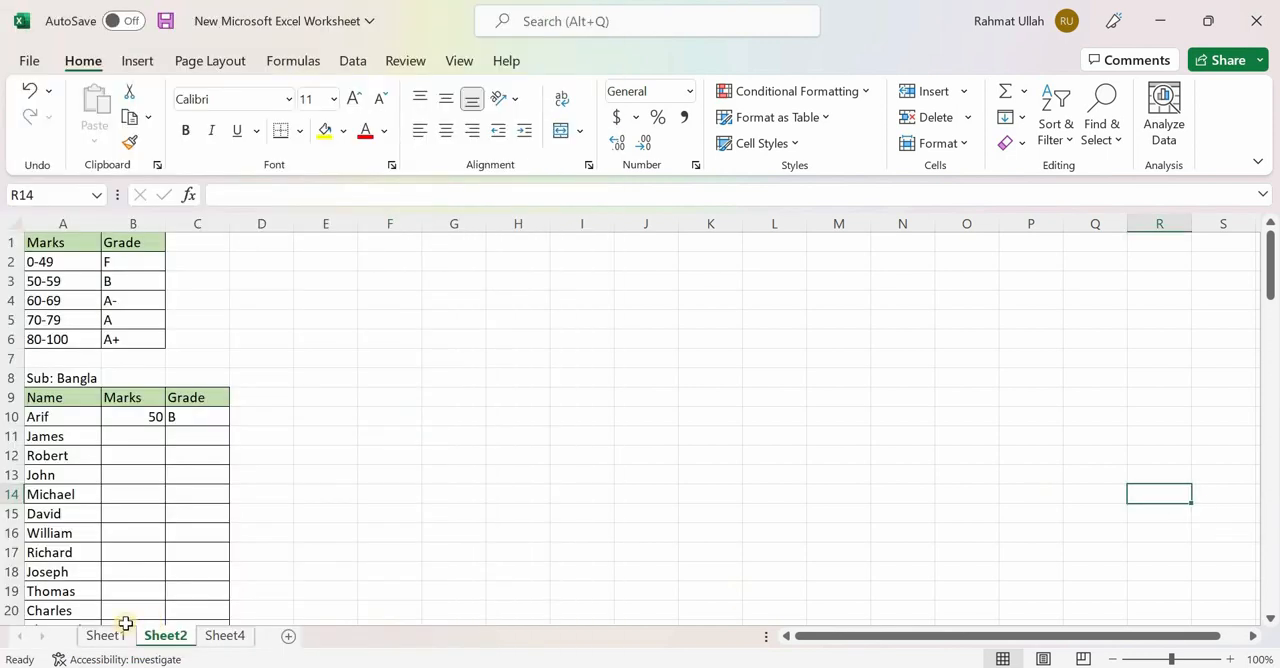
click(106, 637)
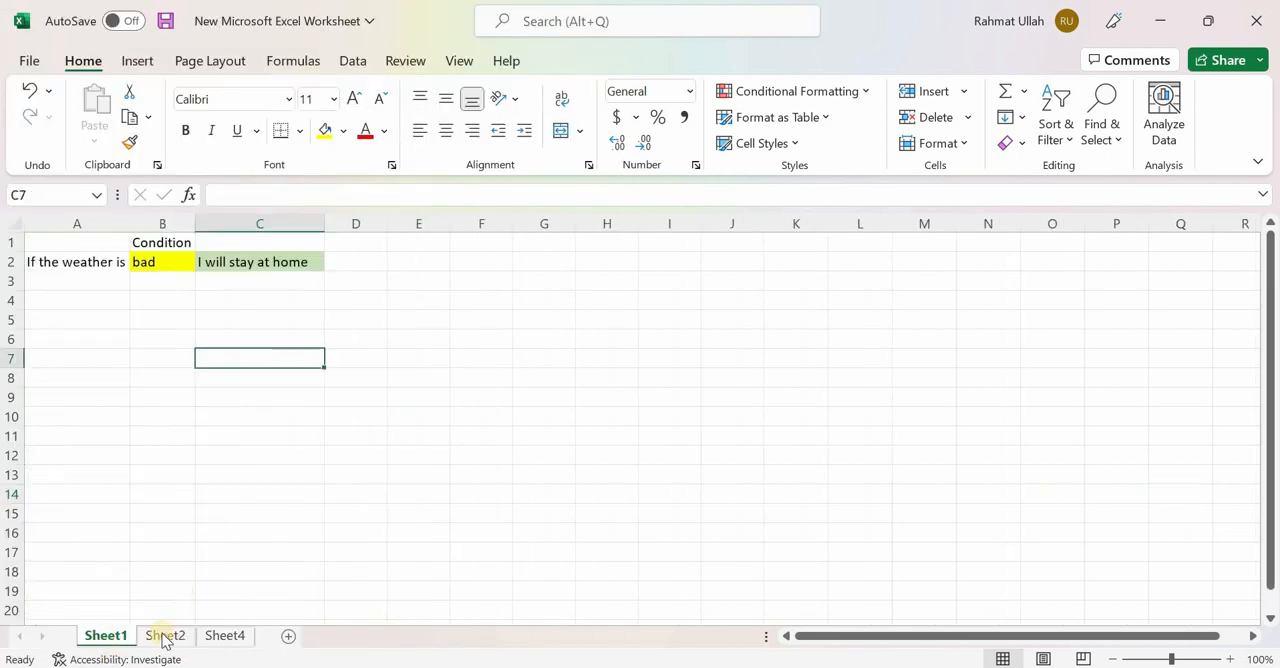
click(165, 637)
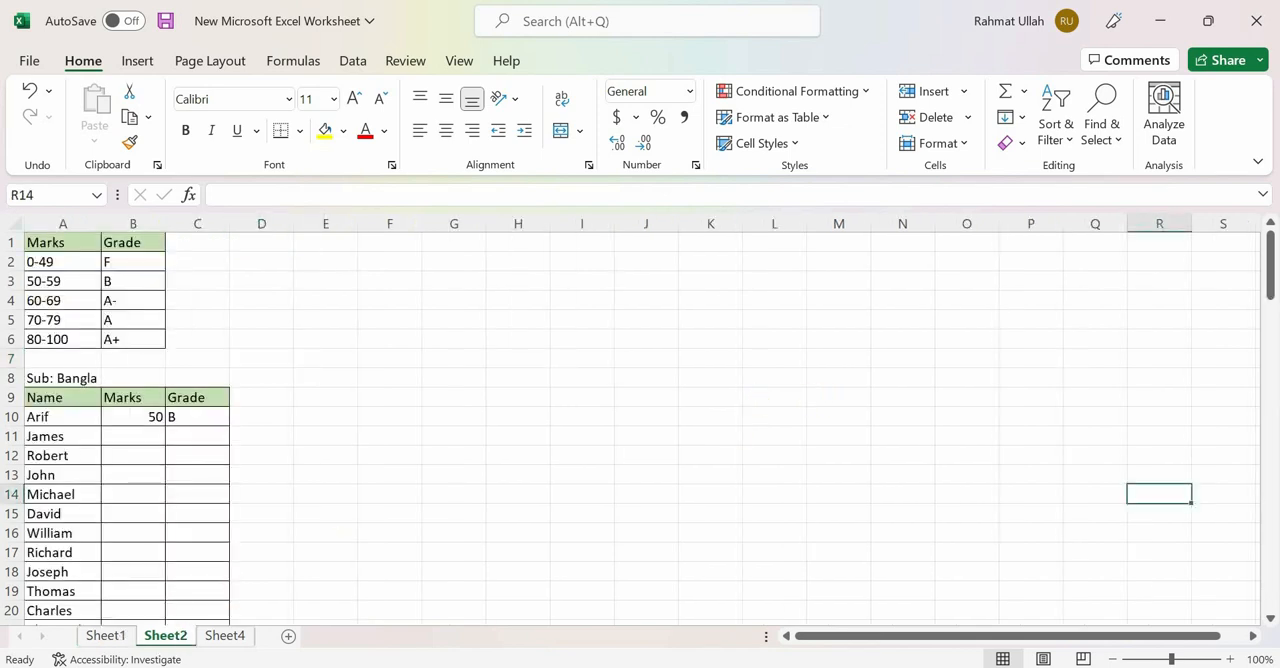
- On Sheet1, enter the text "If the weather is" in cell A4
click(104, 636)
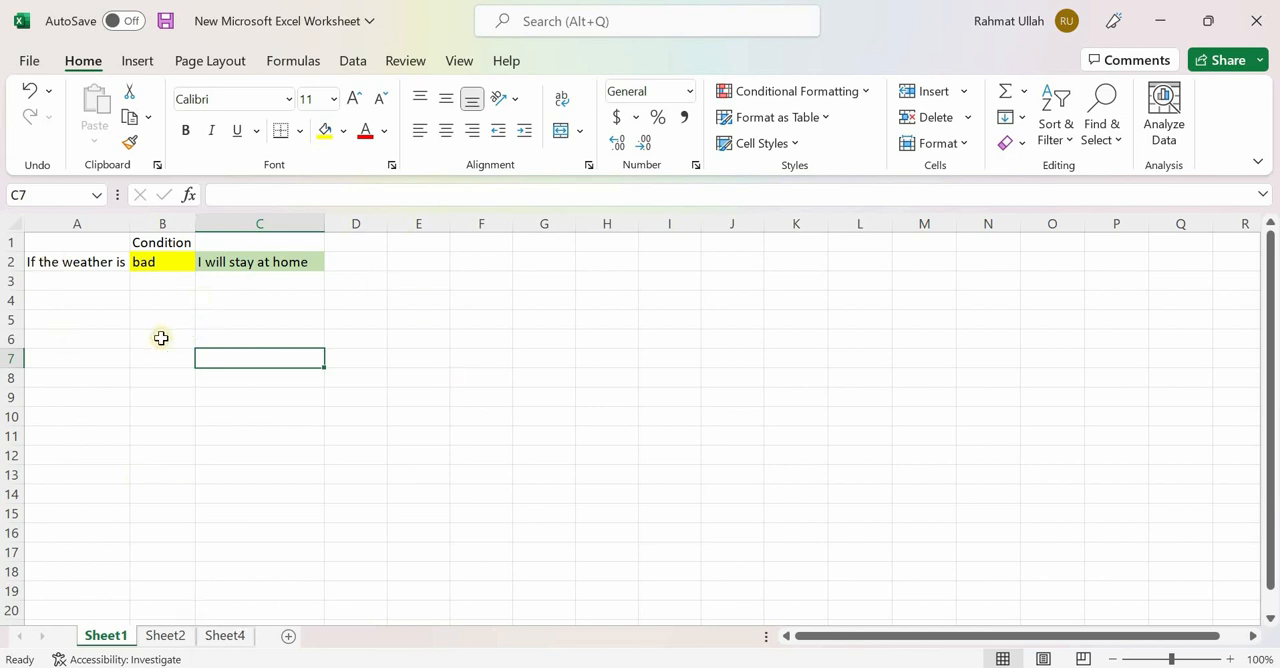
click(94, 300)
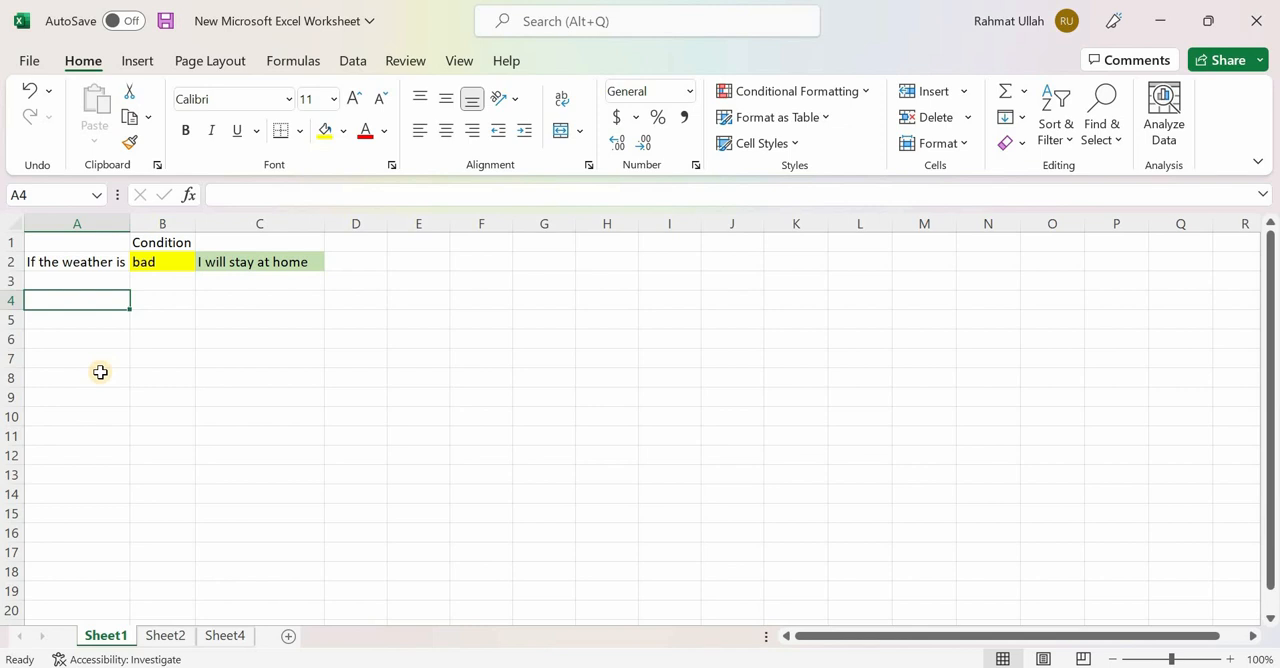
text(If)
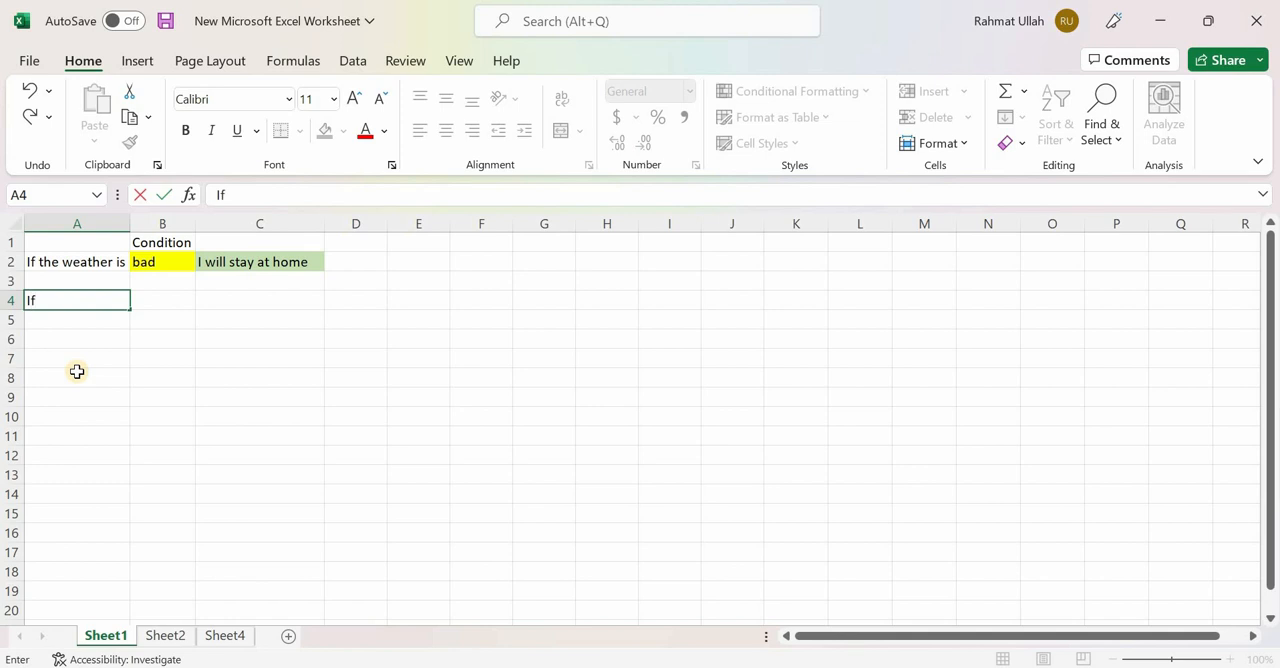
text( the weather)
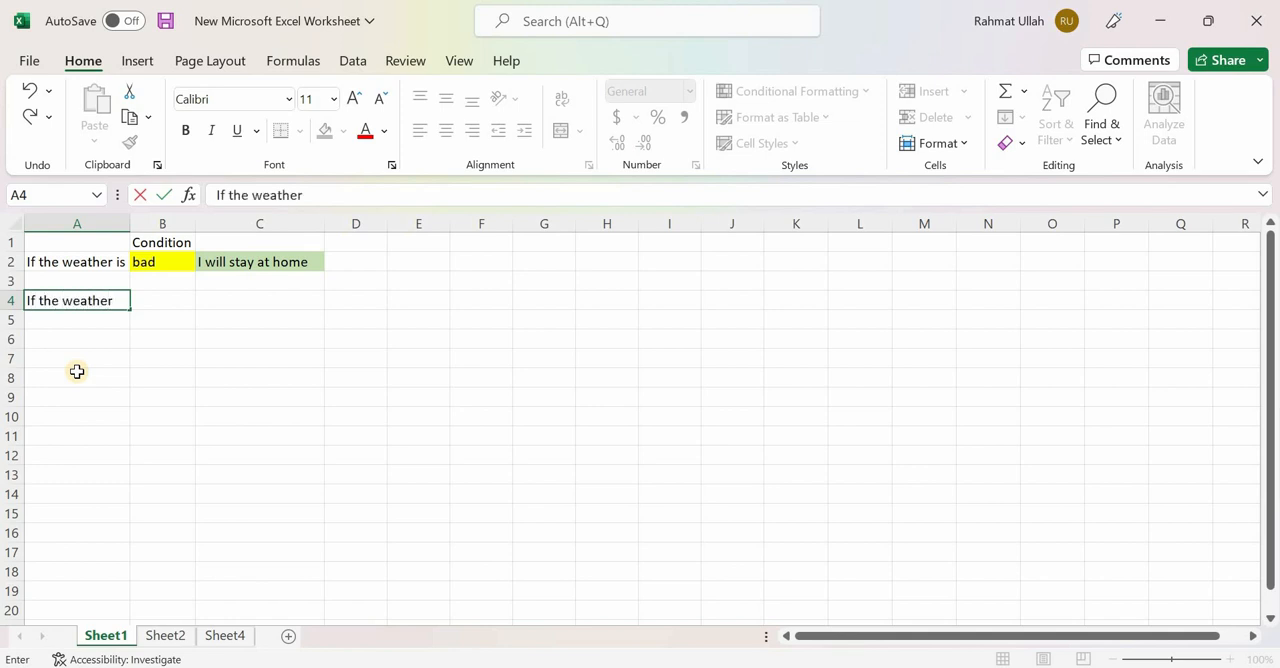
text( is)
click(167, 389)
- Fill the condition cell B4 with yellow
click(167, 301)
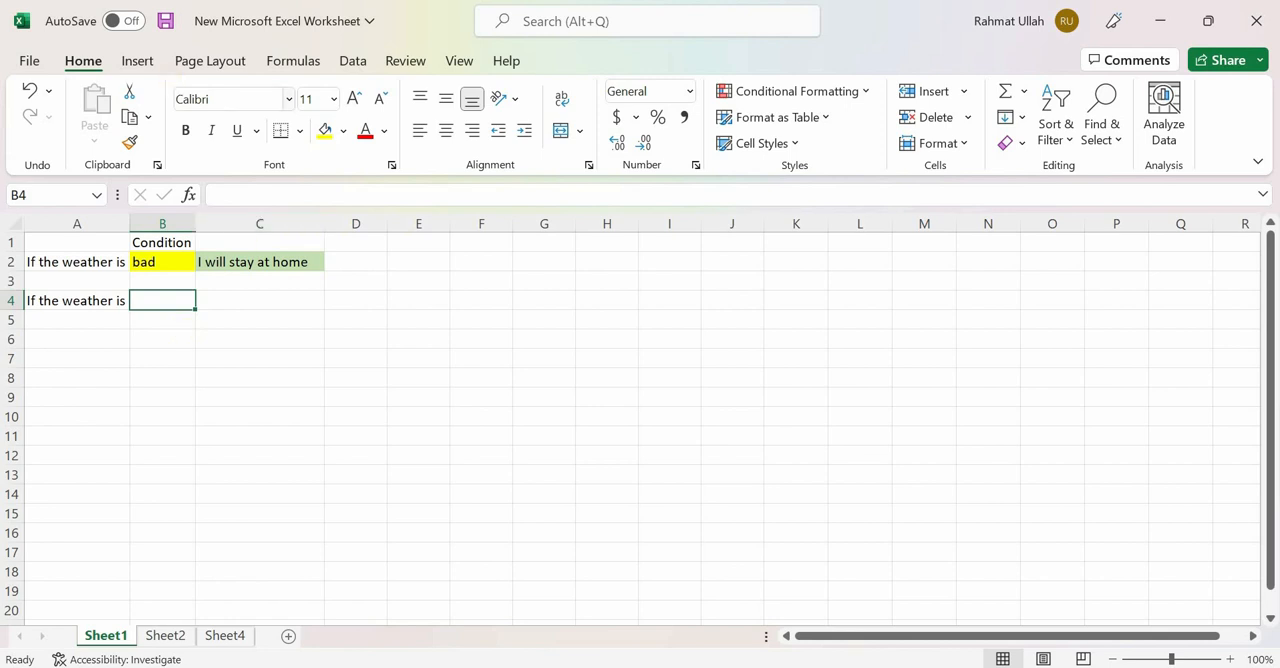
click(325, 133)
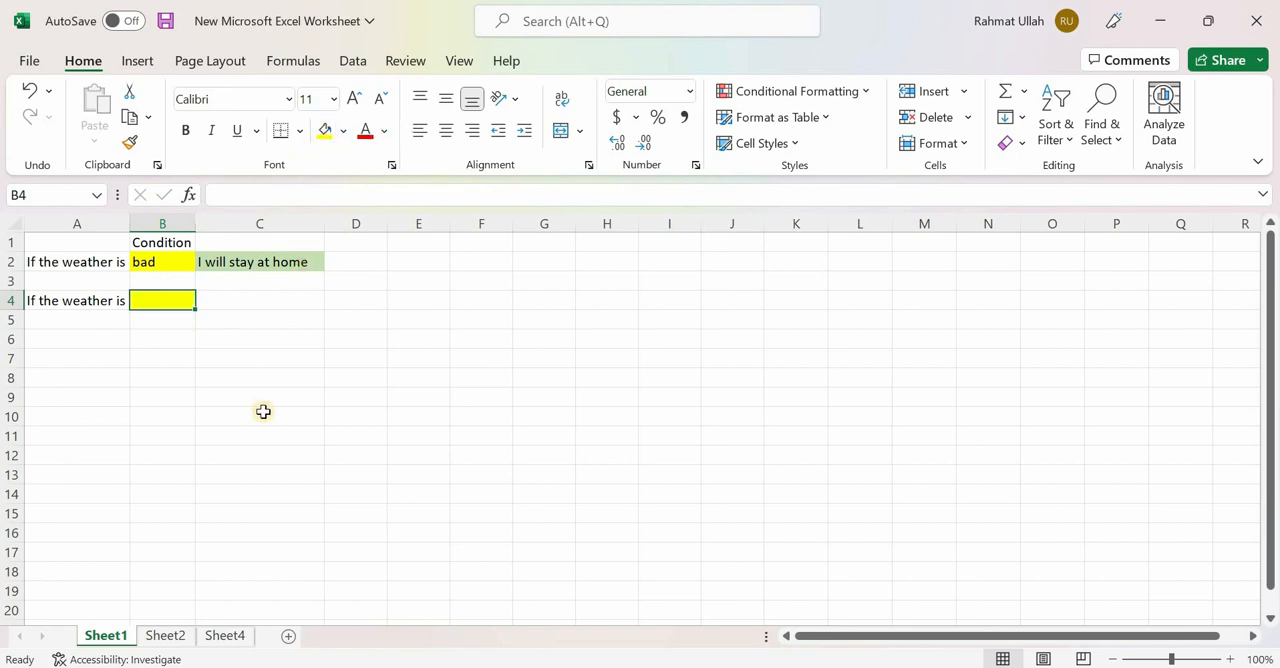
click(251, 300)
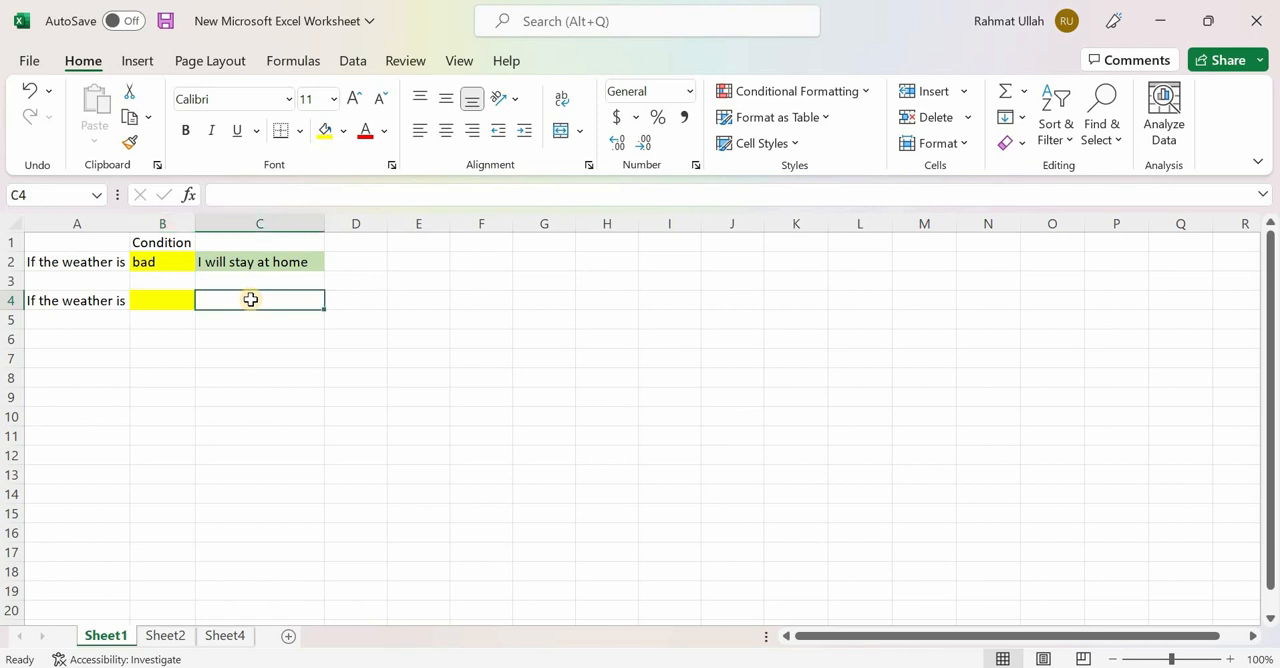
click(171, 298)
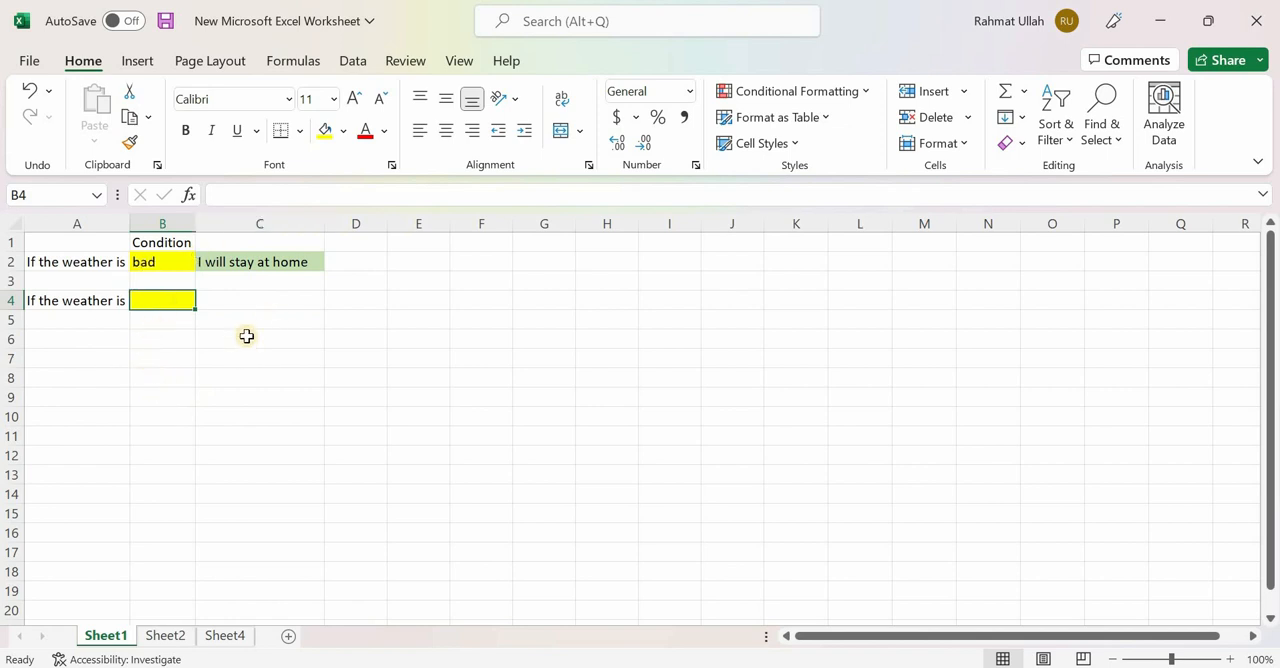
- Start an IF formula in cell C4 with the logical test B4="good"
click(244, 305)
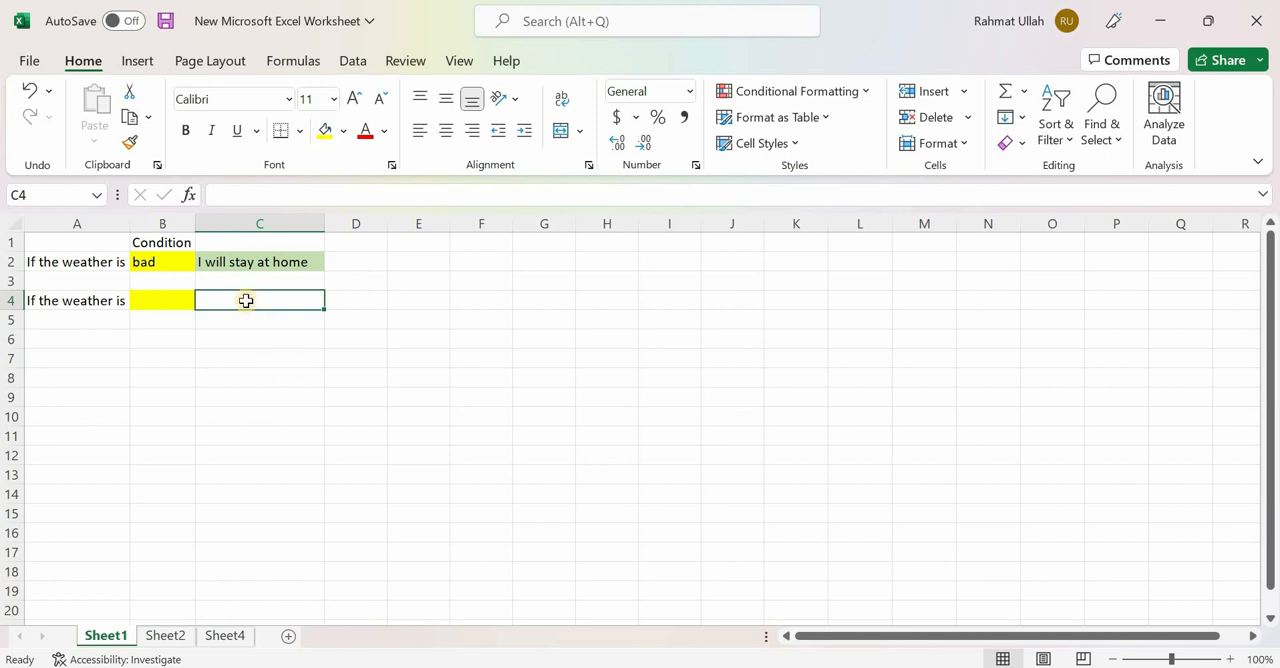
text(=)
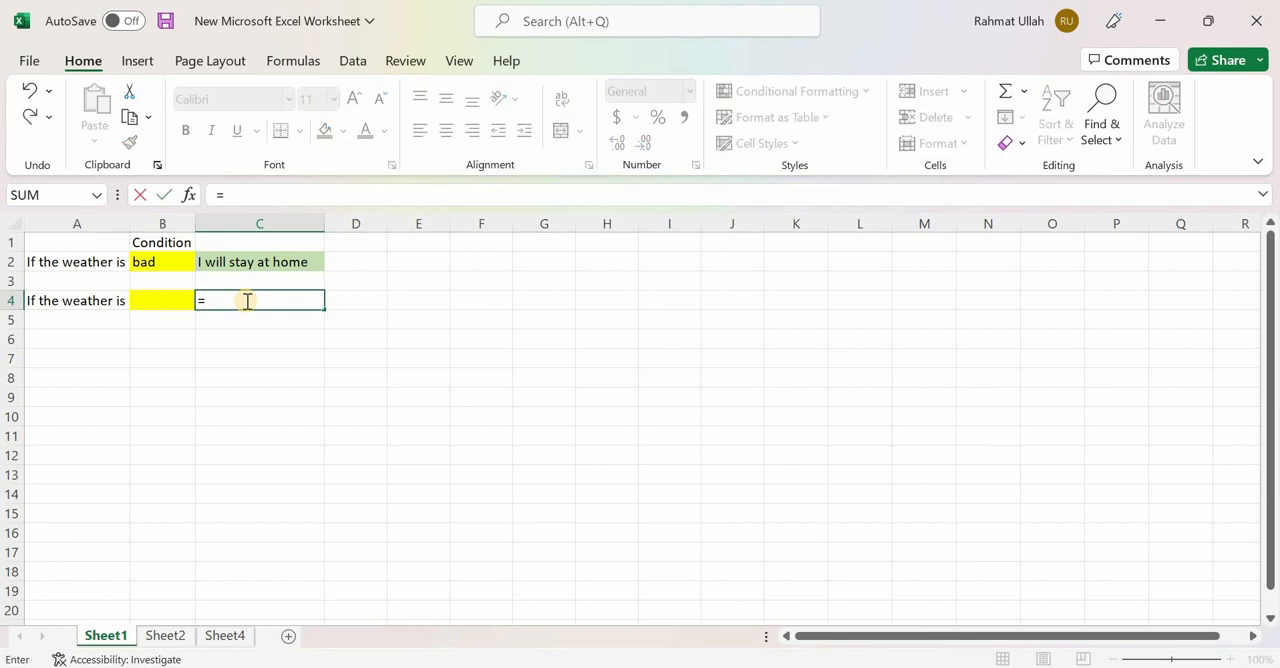
text(IF)
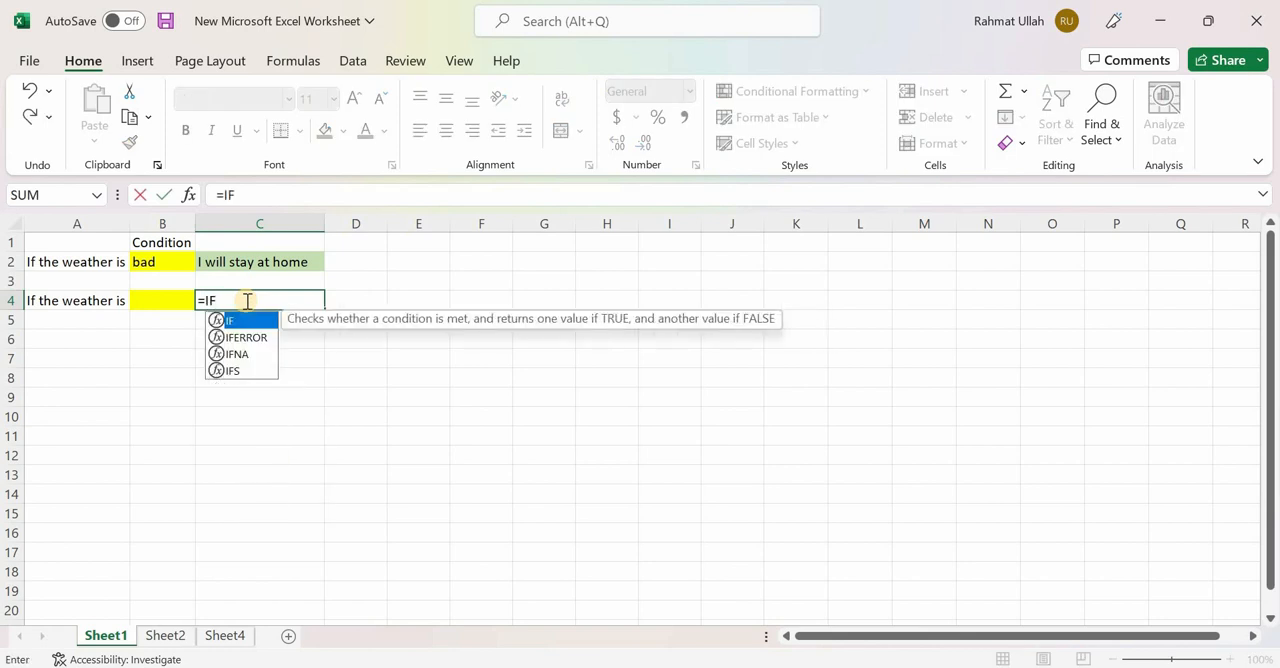
text(()
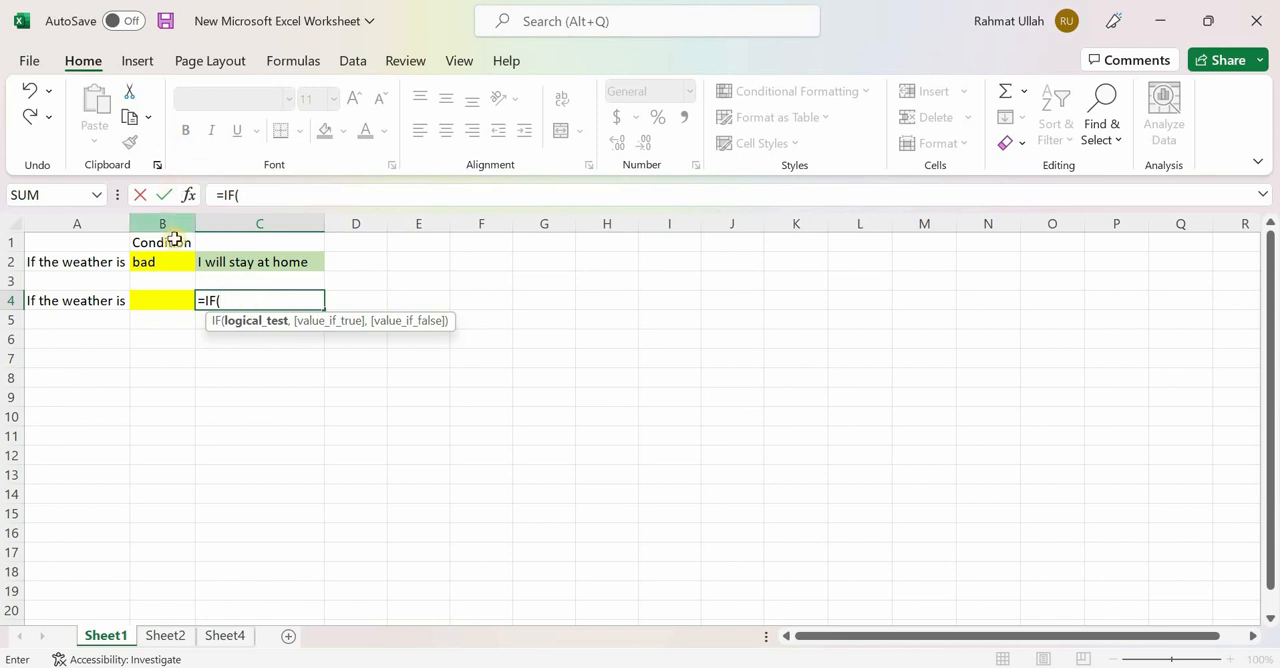
click(151, 301)
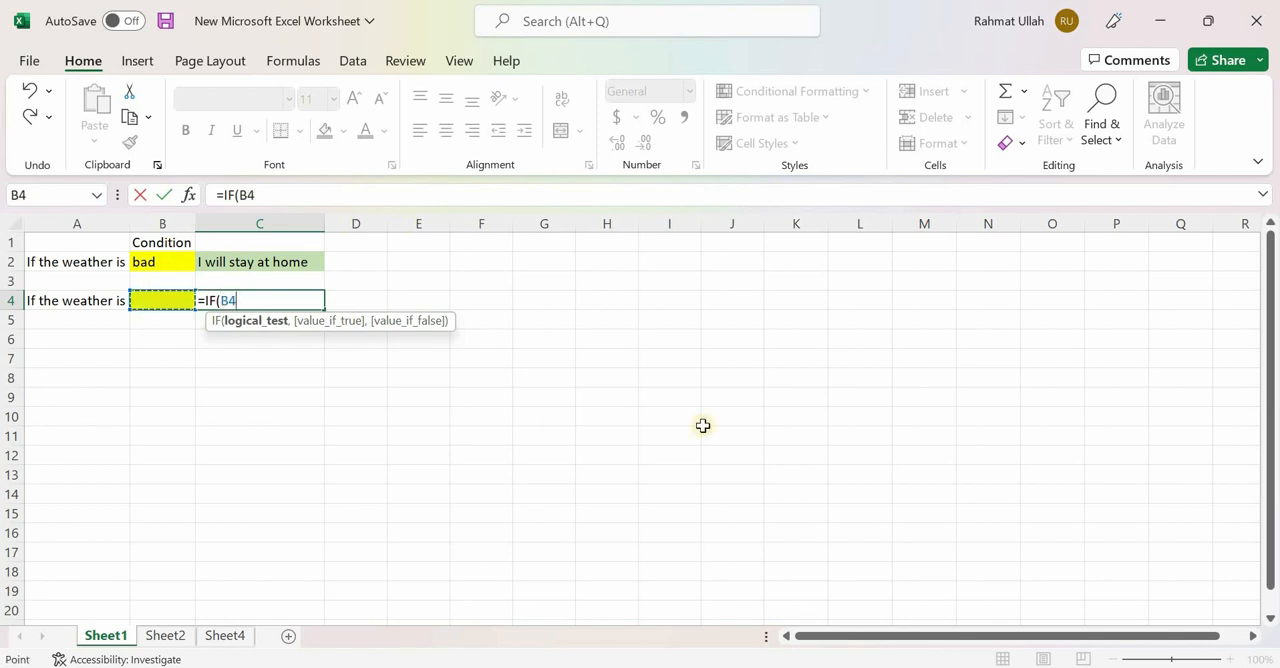
text(=)
text(G)
key(BackSpace)
text(good")
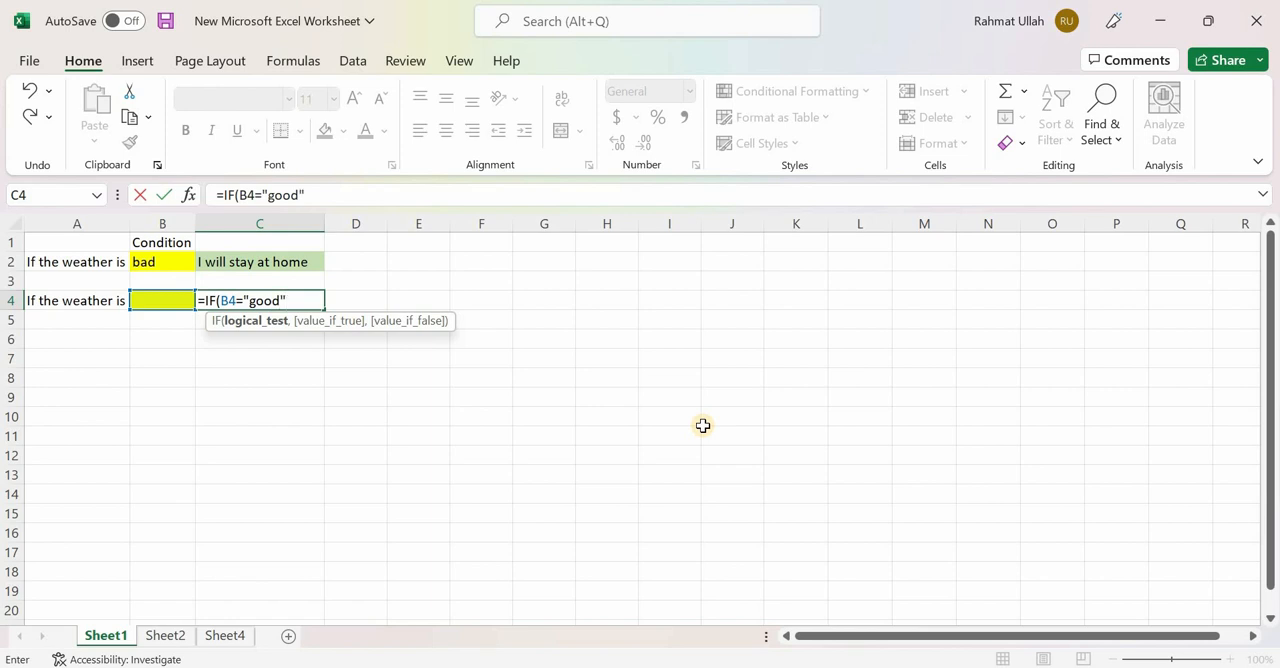
text(,)
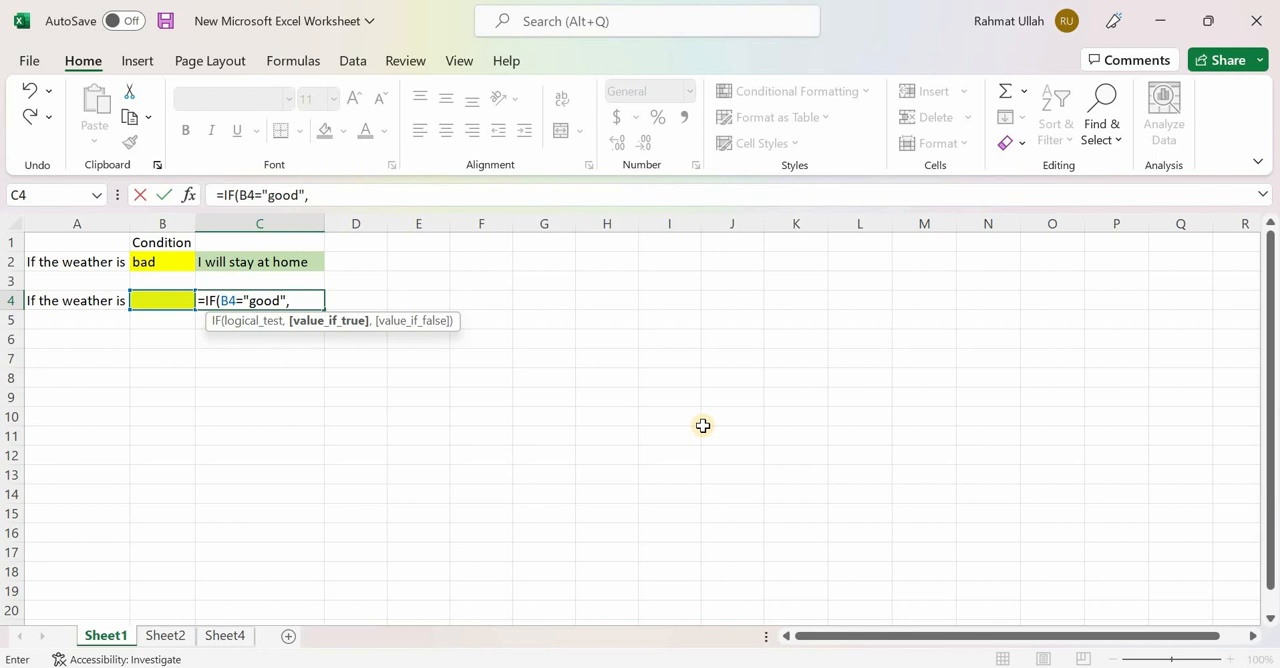
text("I will go to sc)
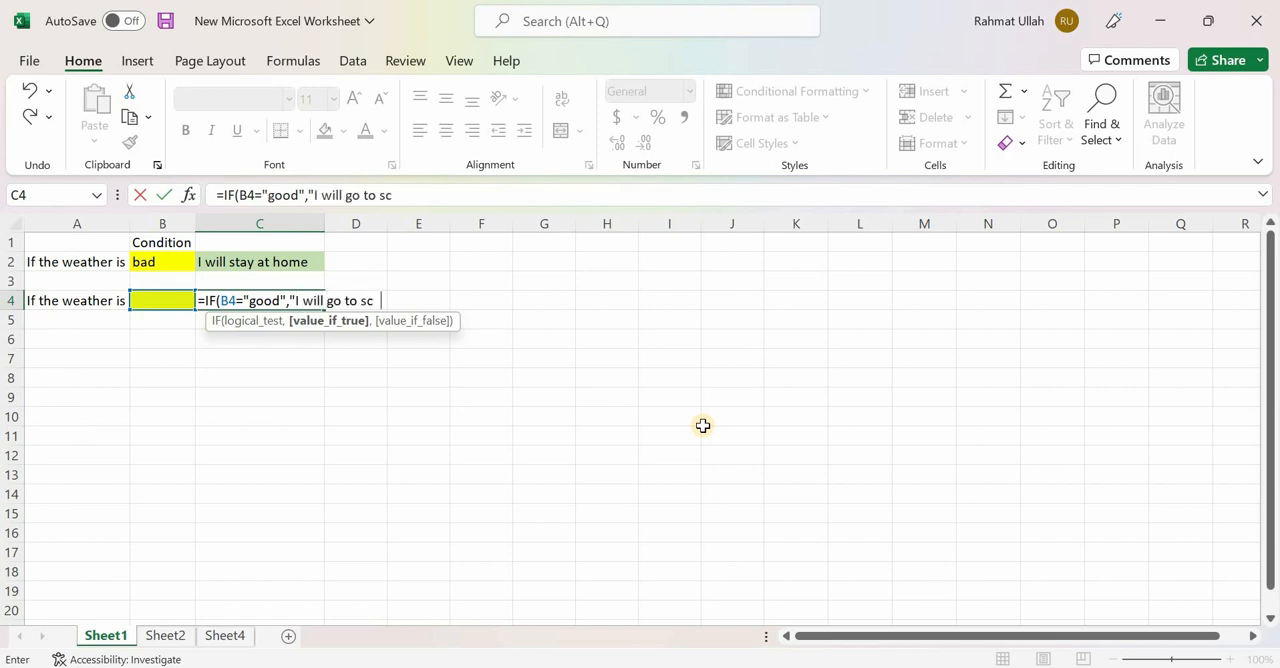
text(hool",)
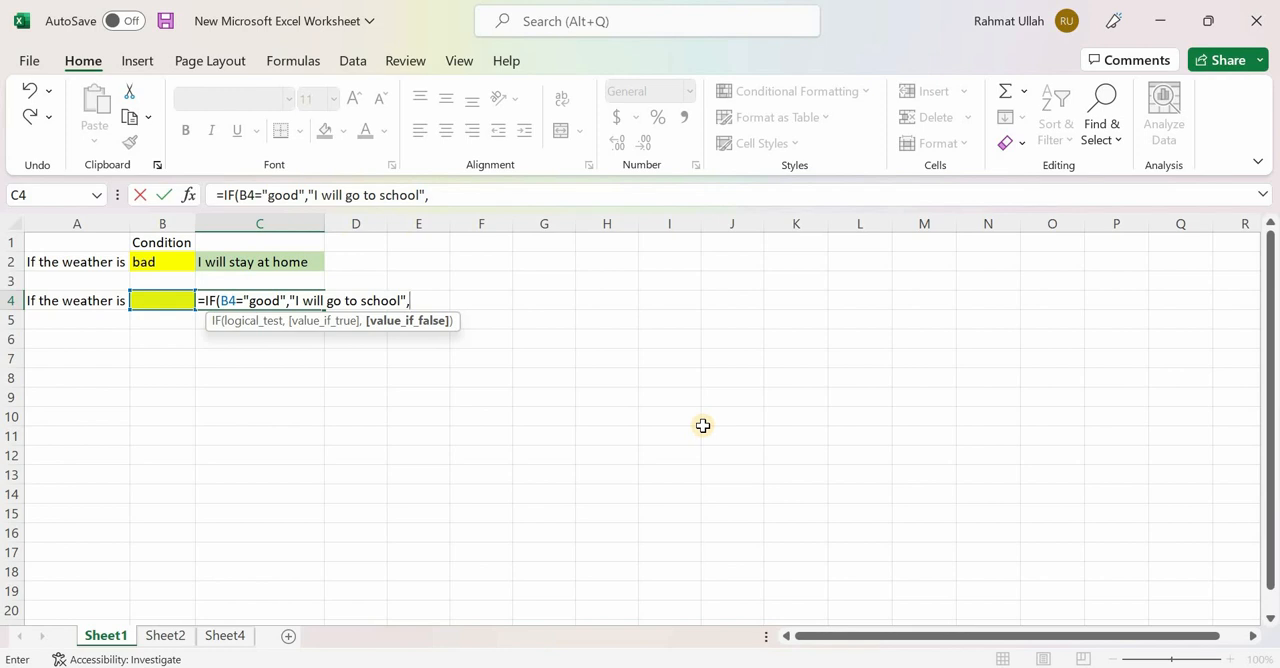
- Add the stay-at-home text as the value-if-false argument of the IF formula in C4 and close its parenthesis
text("1 will stay)
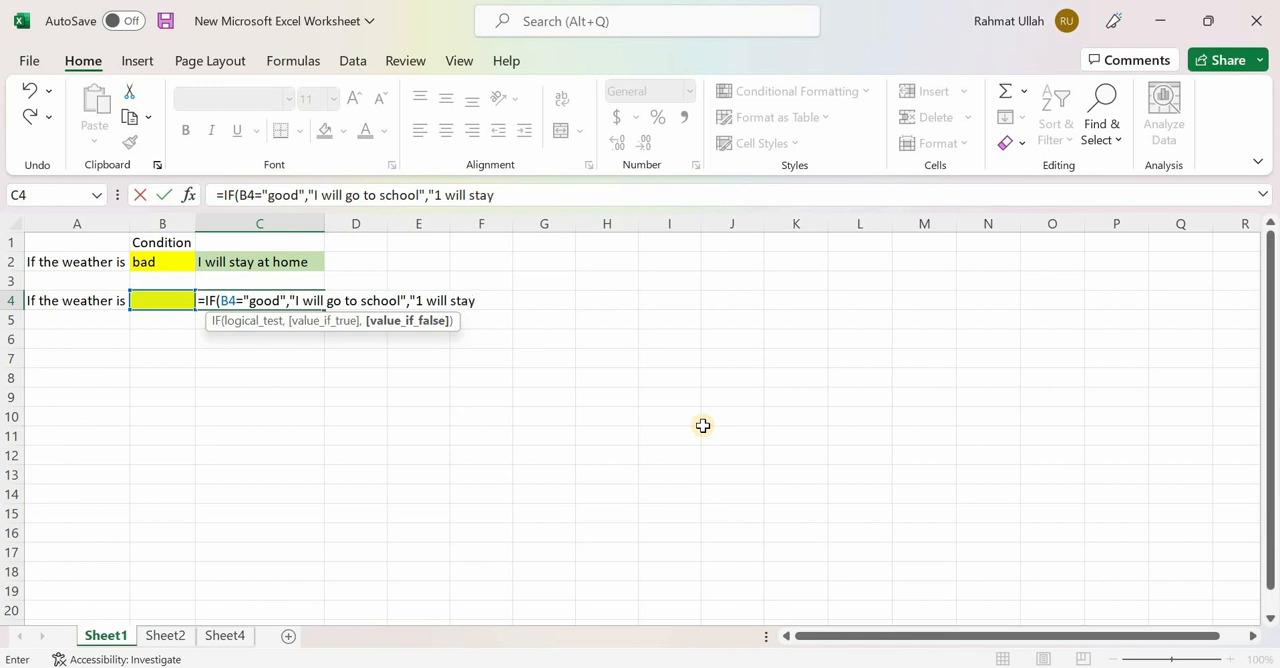
text(at home")
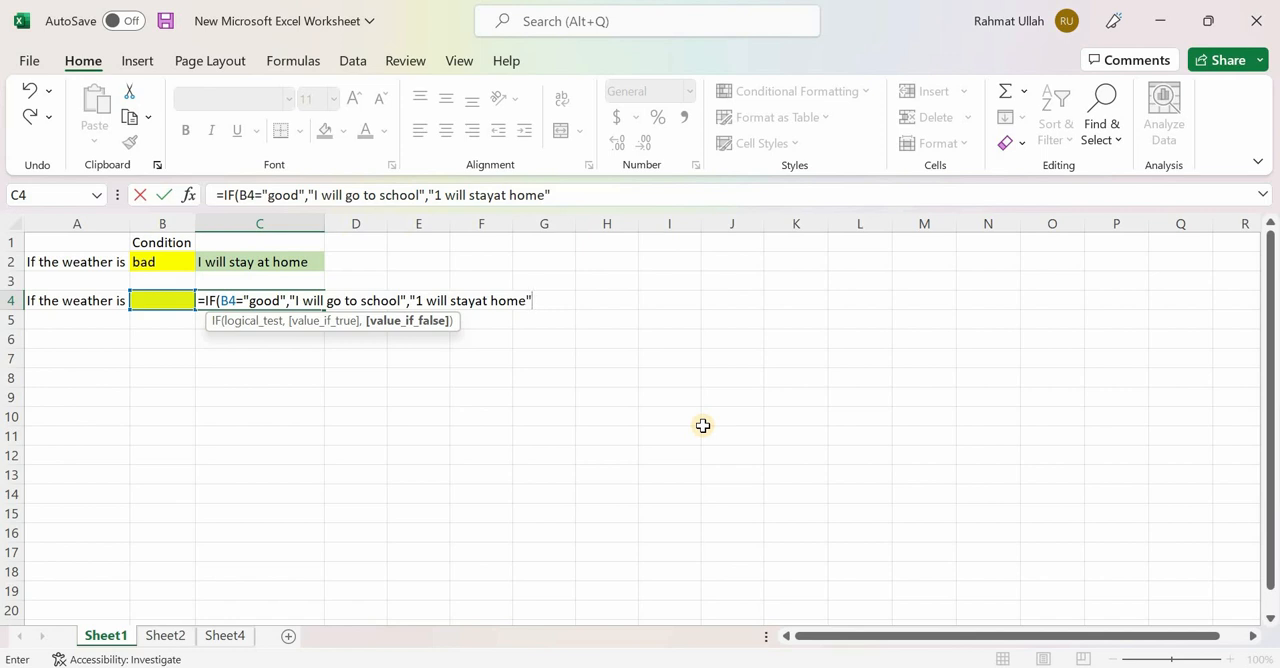
text())
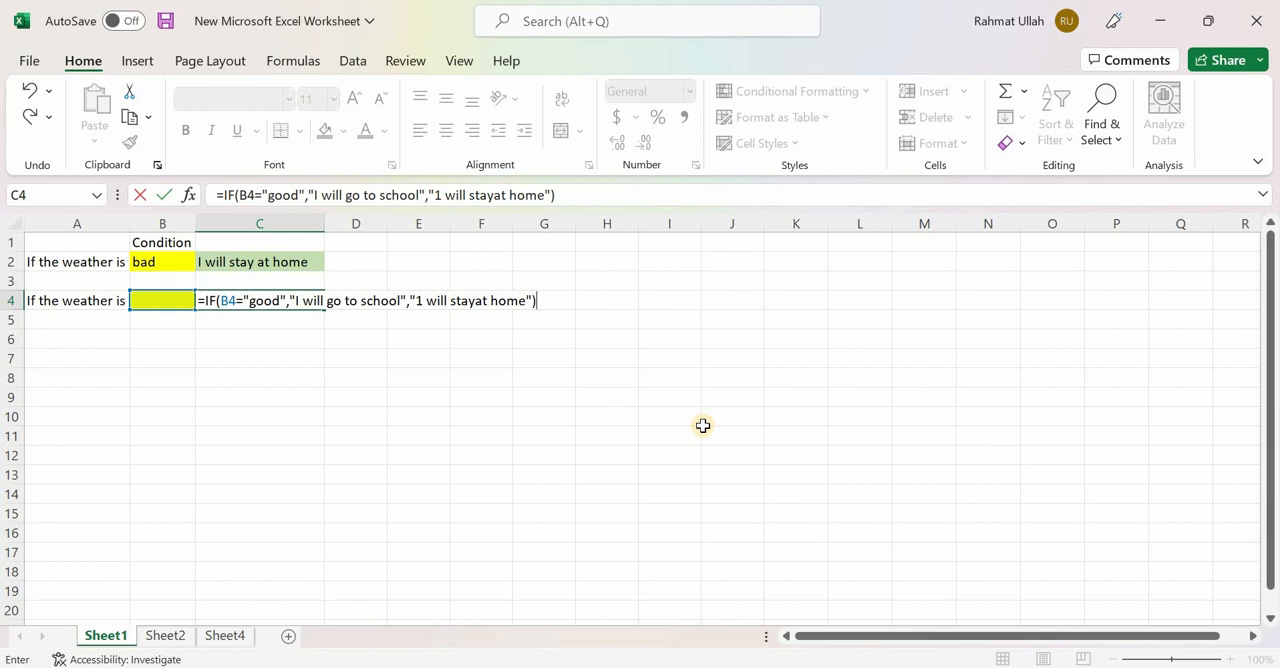
- Correct the value-if-false text in C4's formula to "I will stay at home" and commit the formula
click(423, 298)
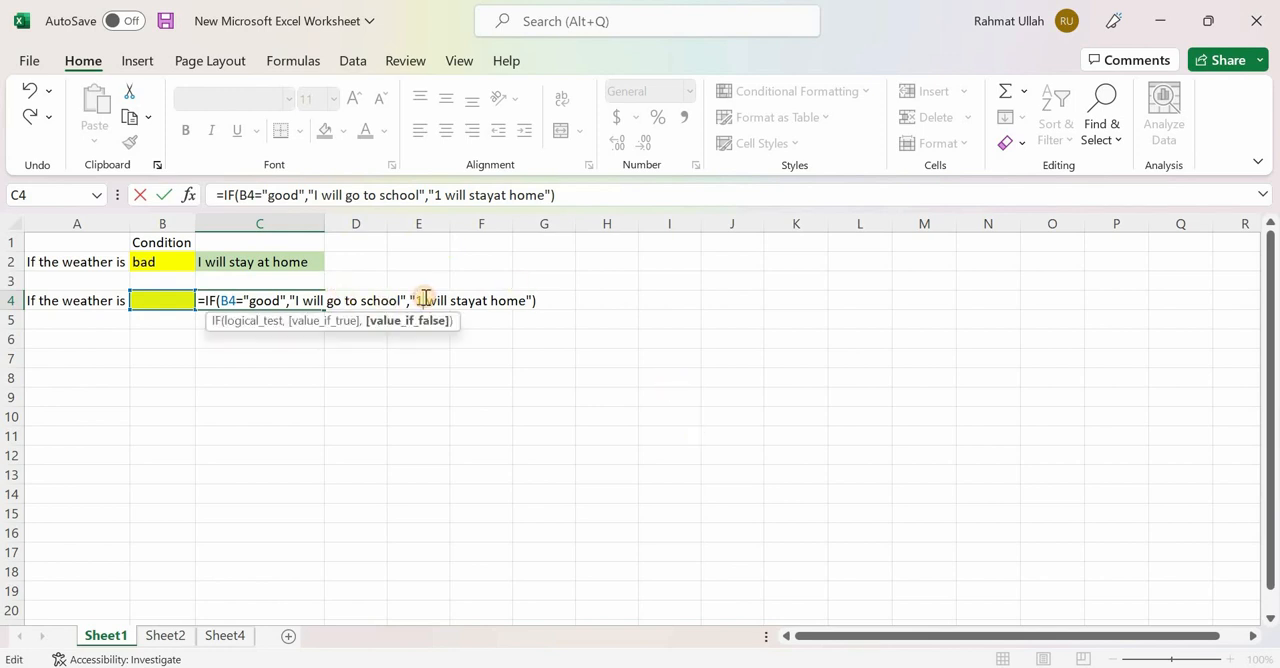
key(BackSpace)
text(I)
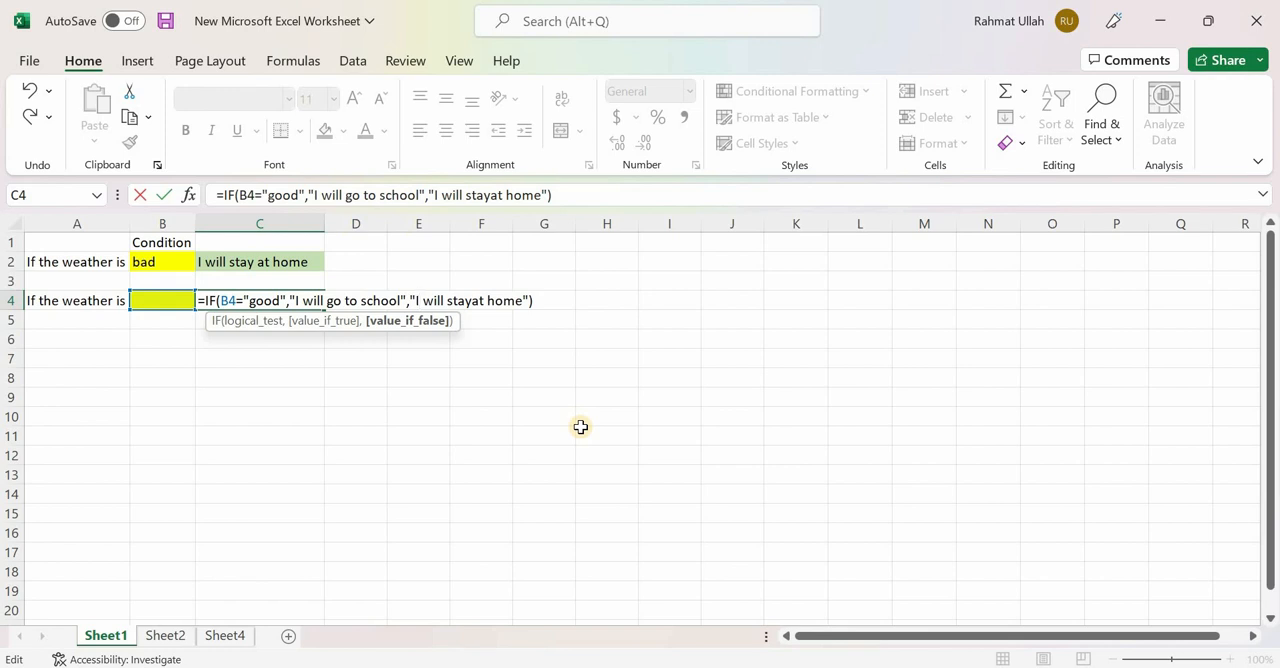
click(474, 302)
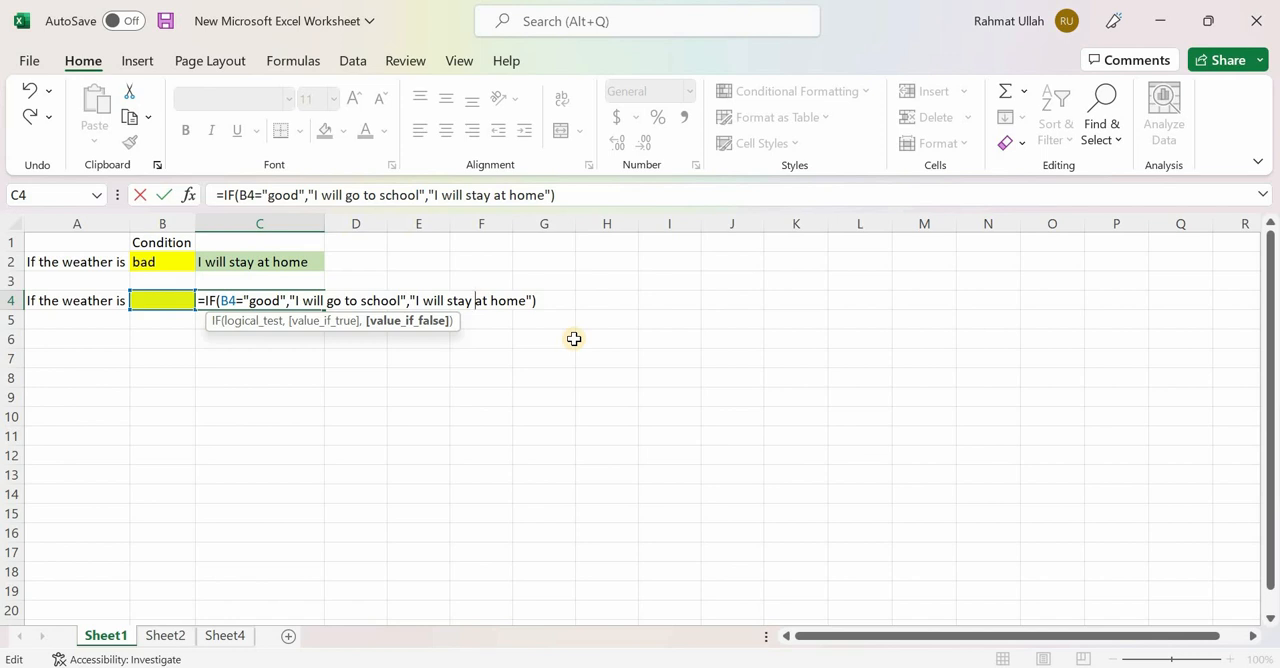
key(Return)
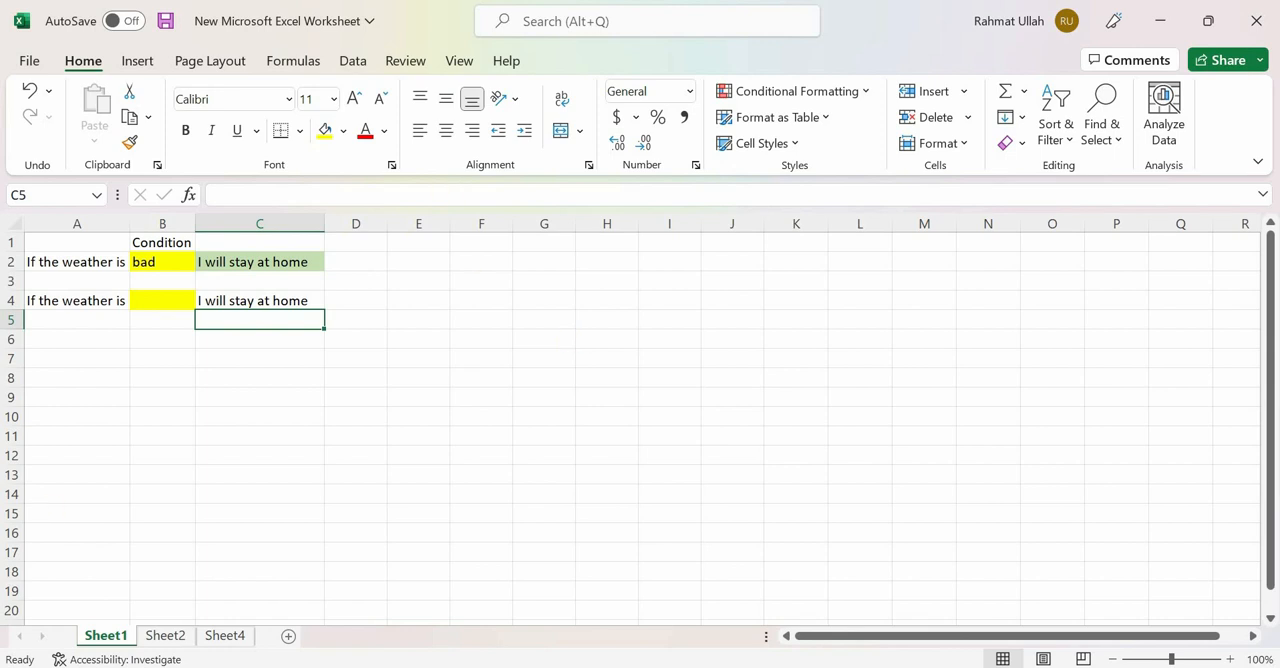
- Test the IF formula by entering "good" in condition cell B4 and replacing it with "bad"
click(152, 304)
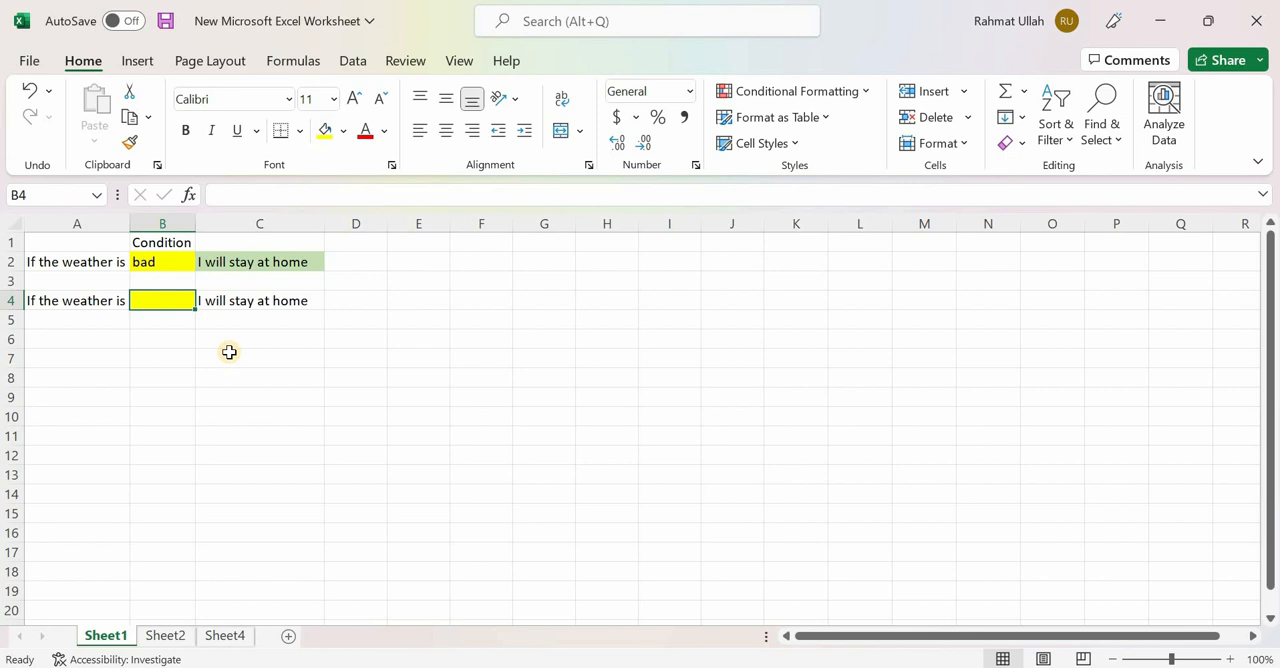
text(good)
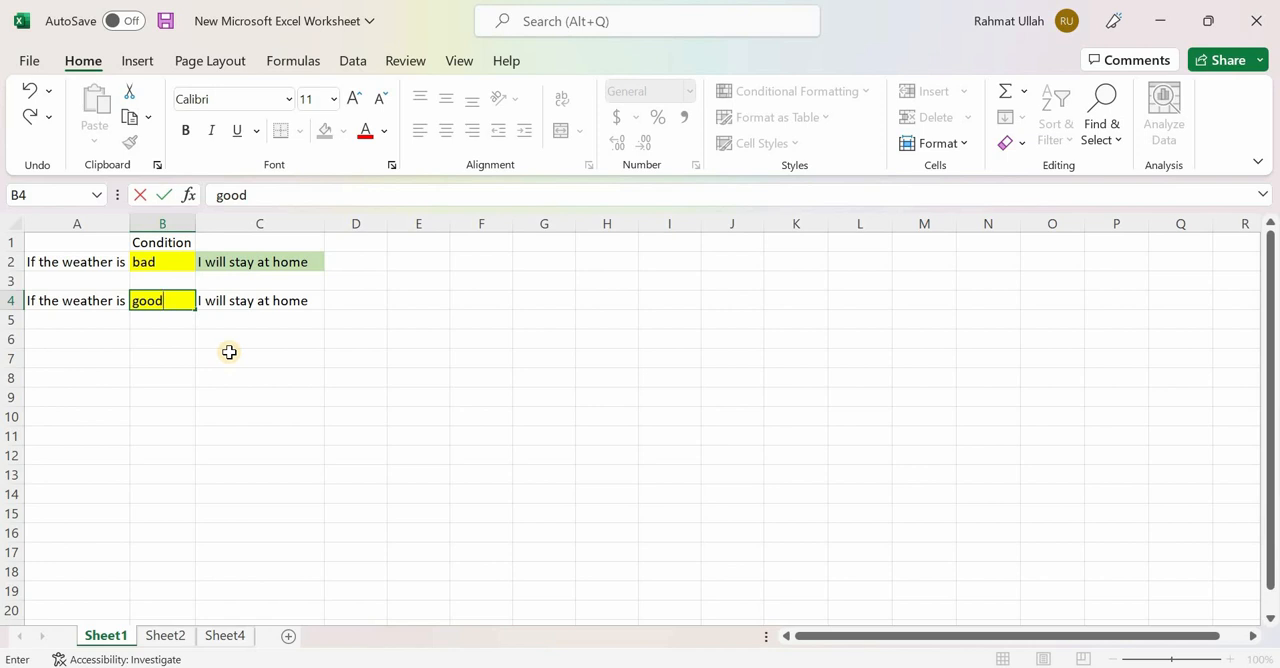
click(271, 397)
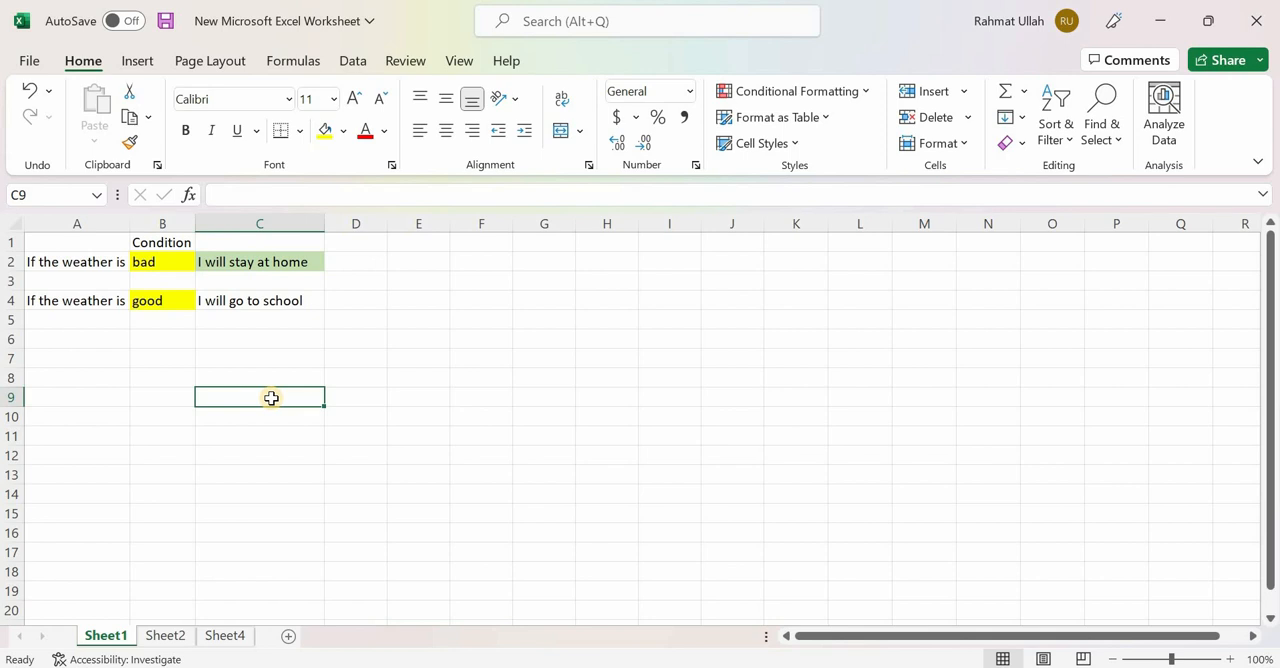
click(183, 300)
text(bad)
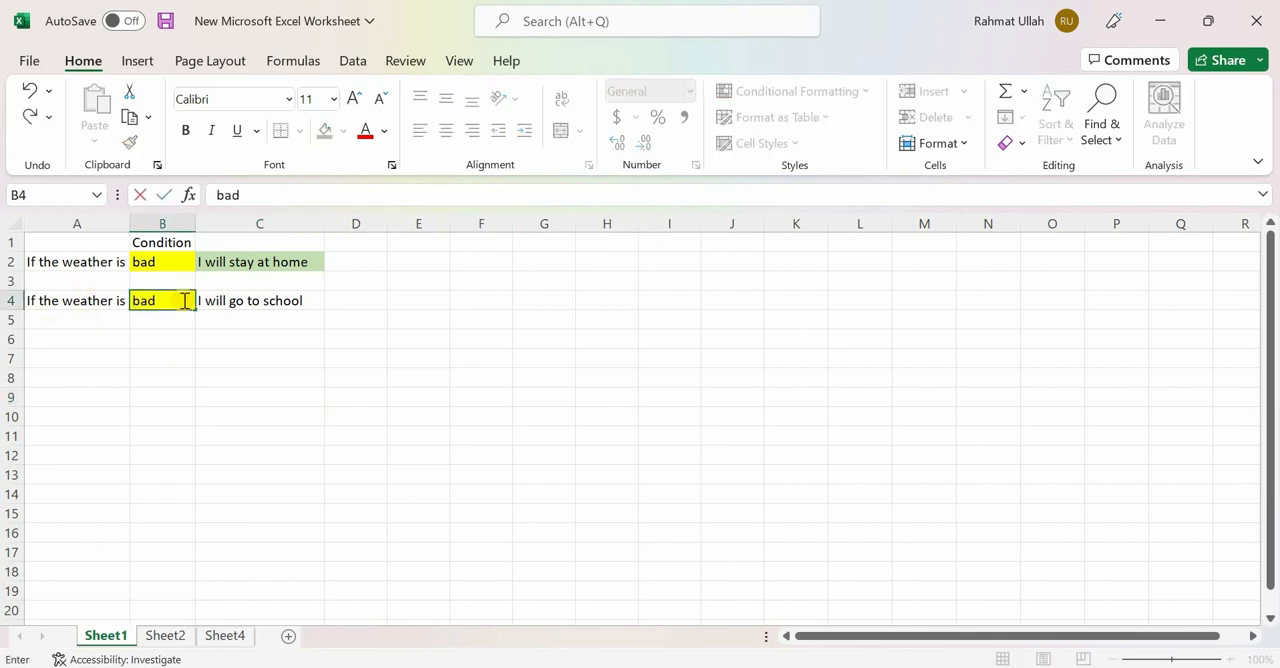
click(283, 397)
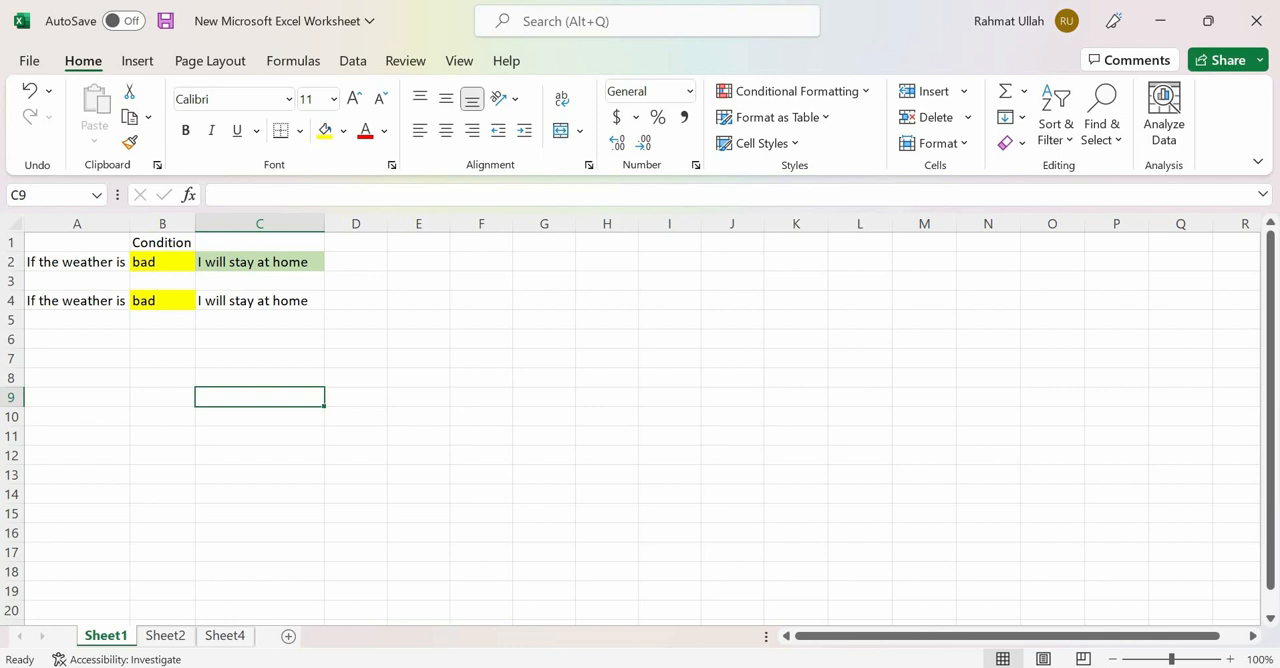
- On Sheet2, clear the first student's mark and grade in cells B10:C10
click(165, 637)
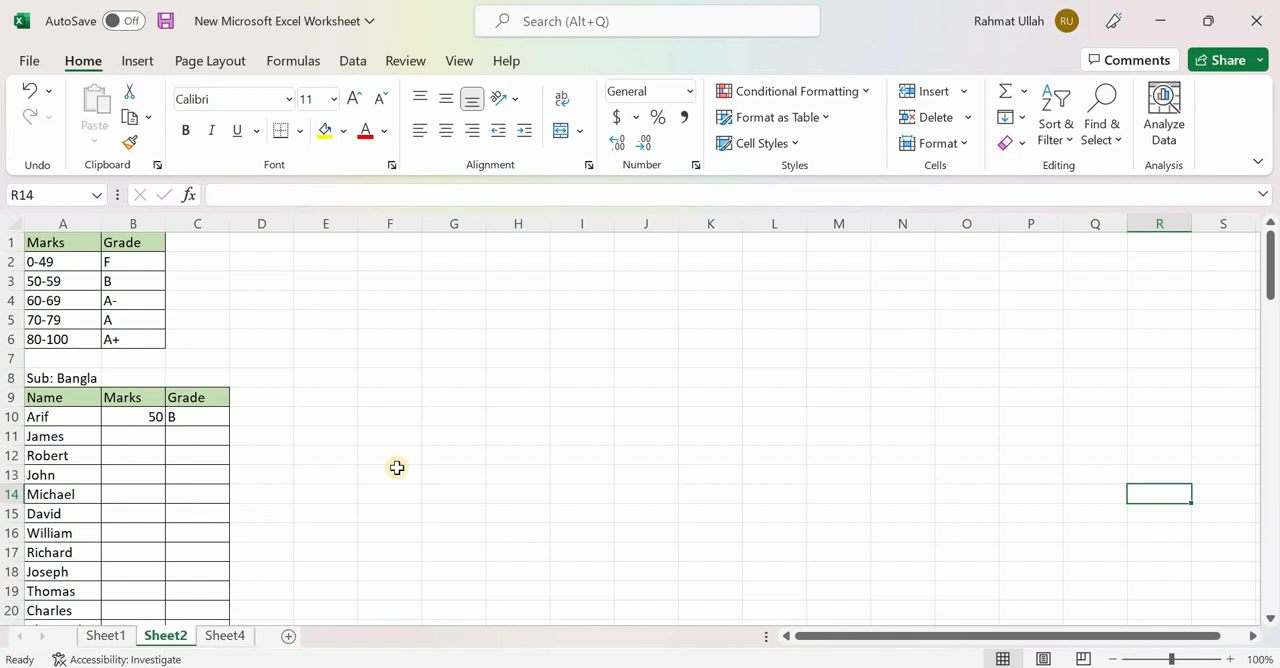
drag(134, 417, 207, 421)
key(Delete)
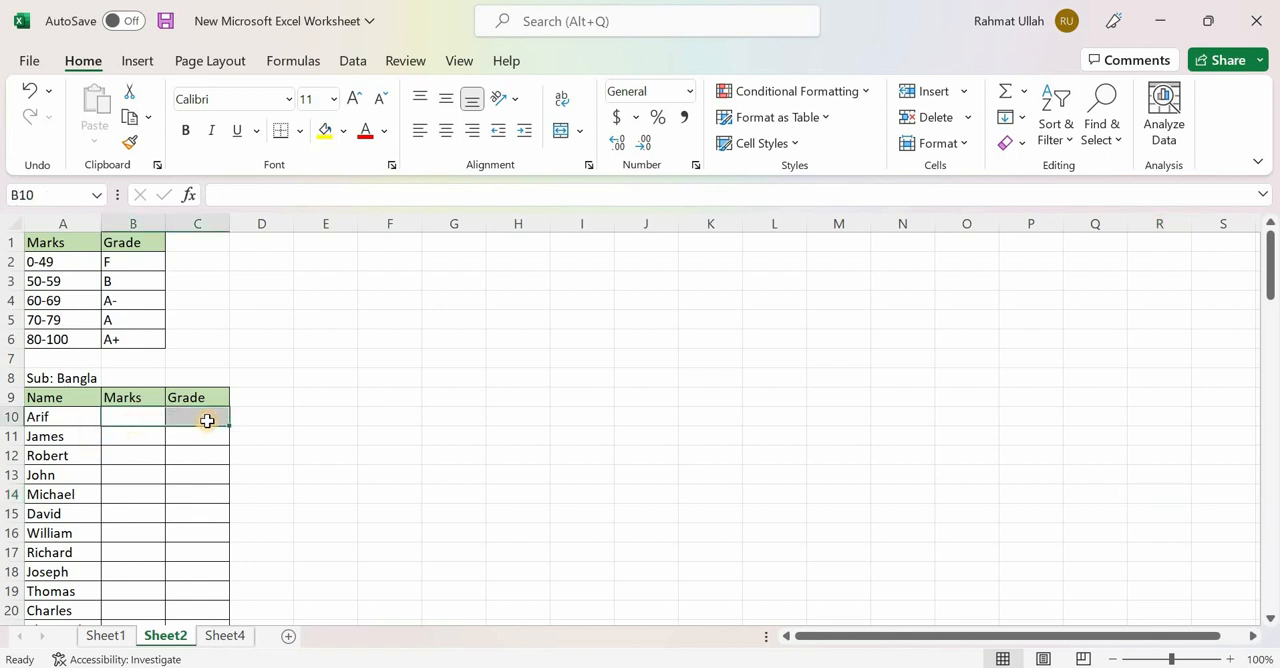
click(472, 437)
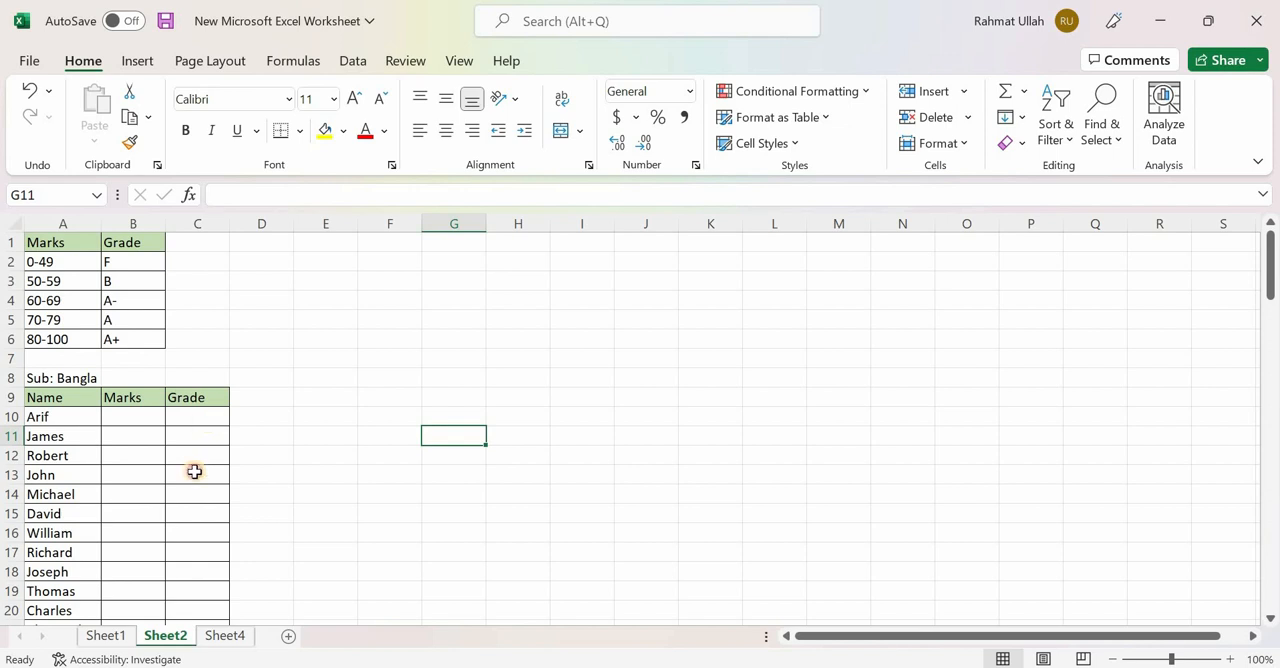
- Begin a formula in the first student's Grade cell, C10
drag(197, 416, 189, 605)
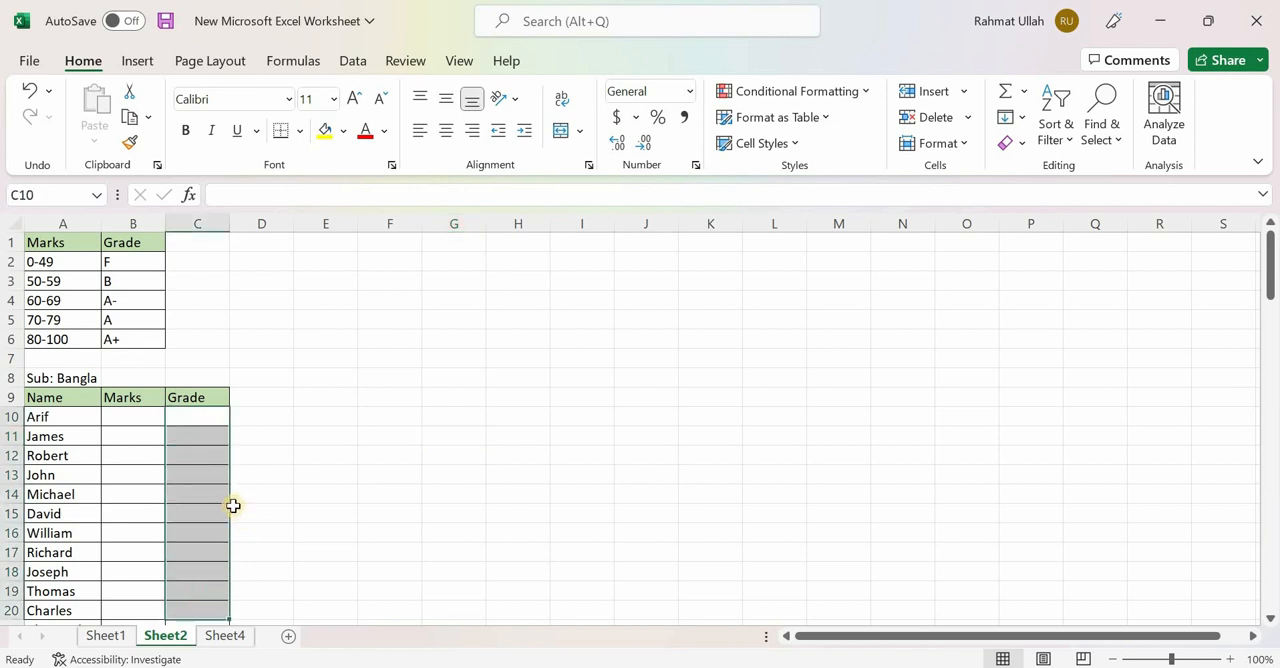
click(207, 490)
click(201, 414)
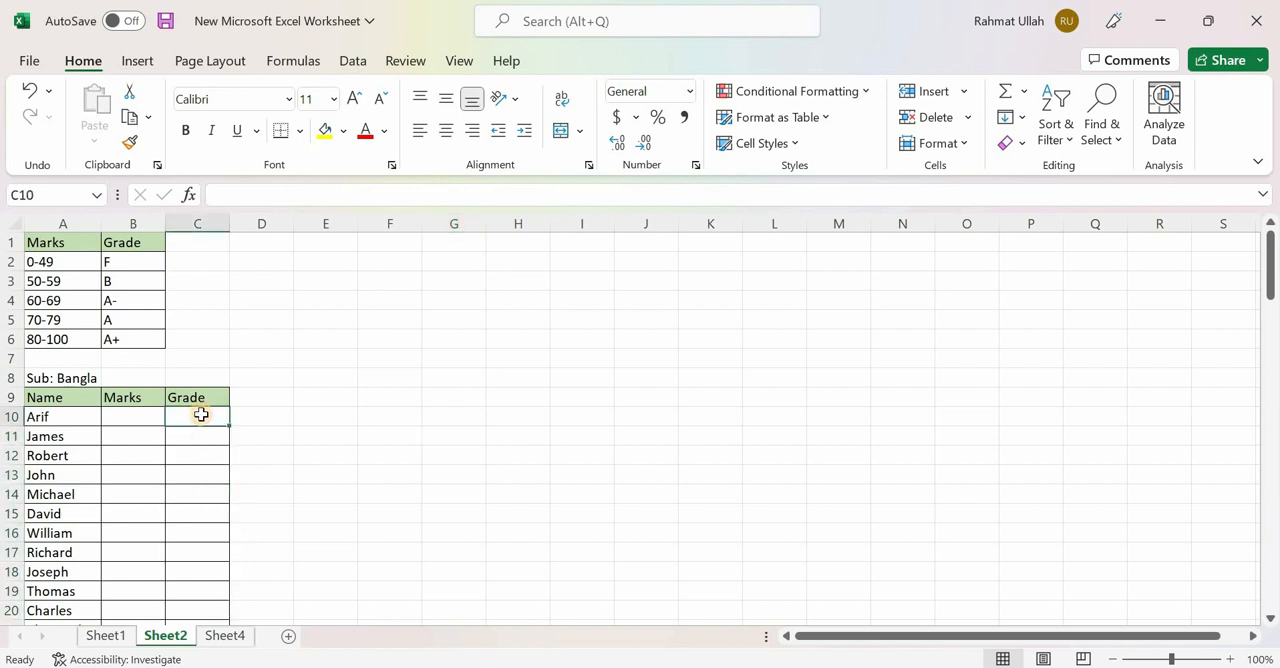
text(=)
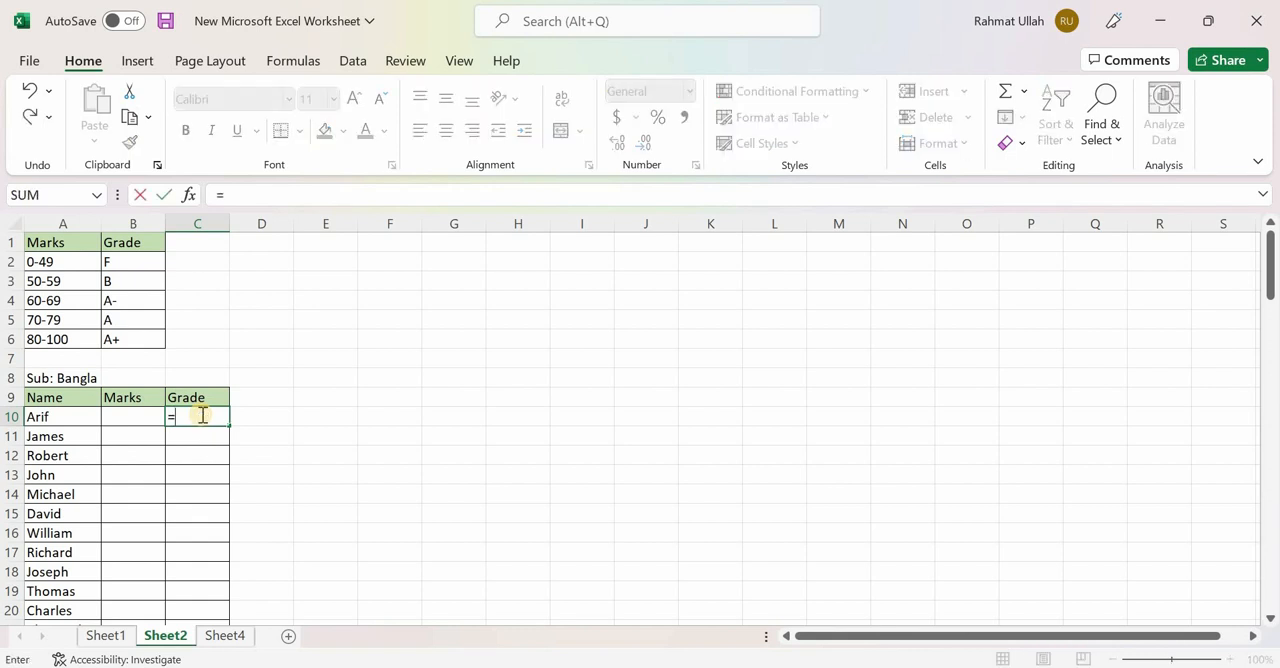
click(140, 416)
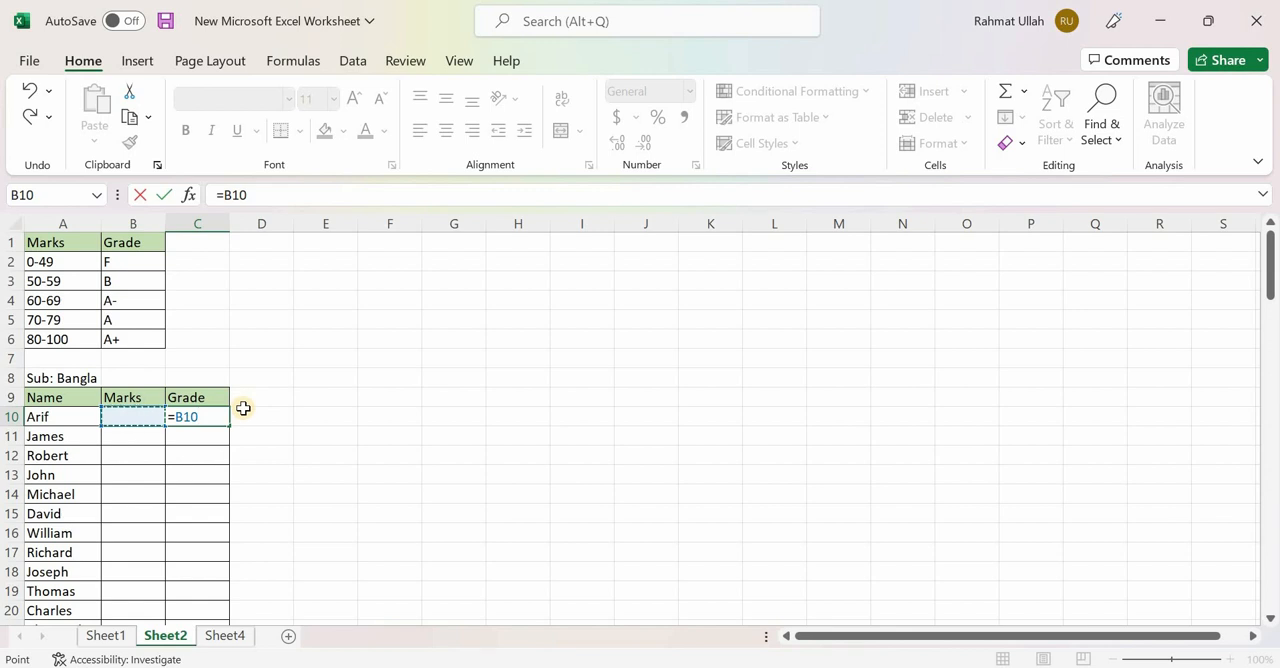
key(BackSpace)
key(BackSpace)
key(BackSpace)
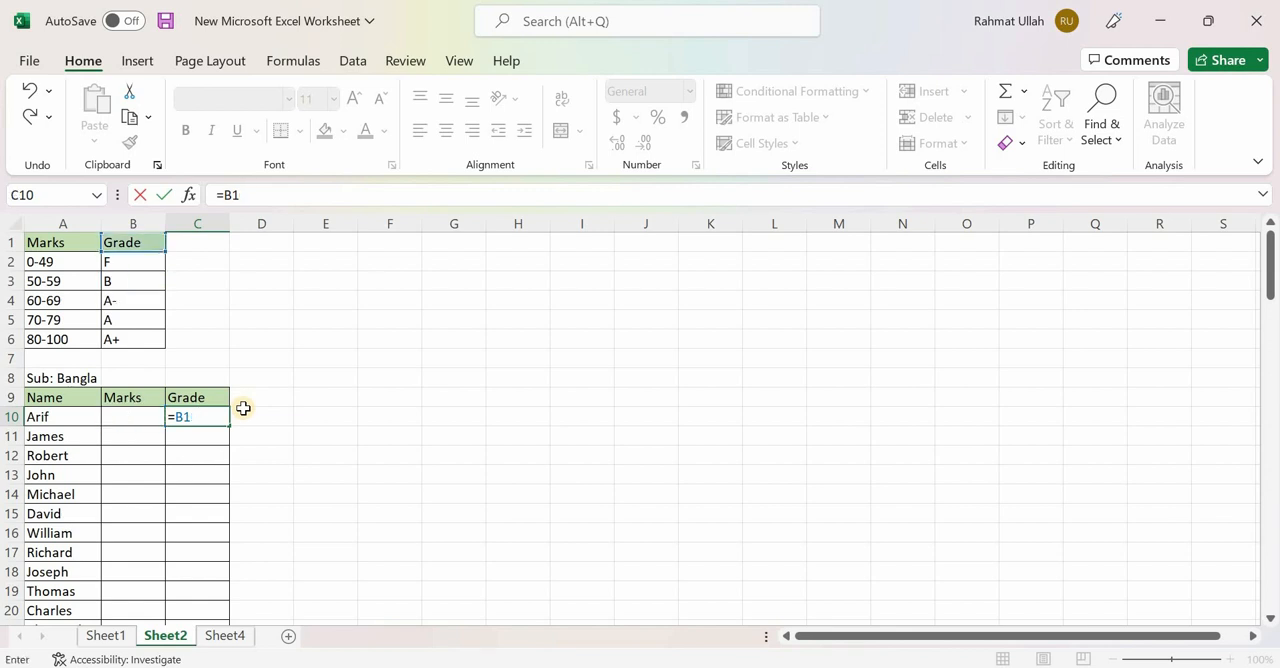
- Build an IF function in C10 with the logical test B10>79 and "A+" as the value if true
text(IF()
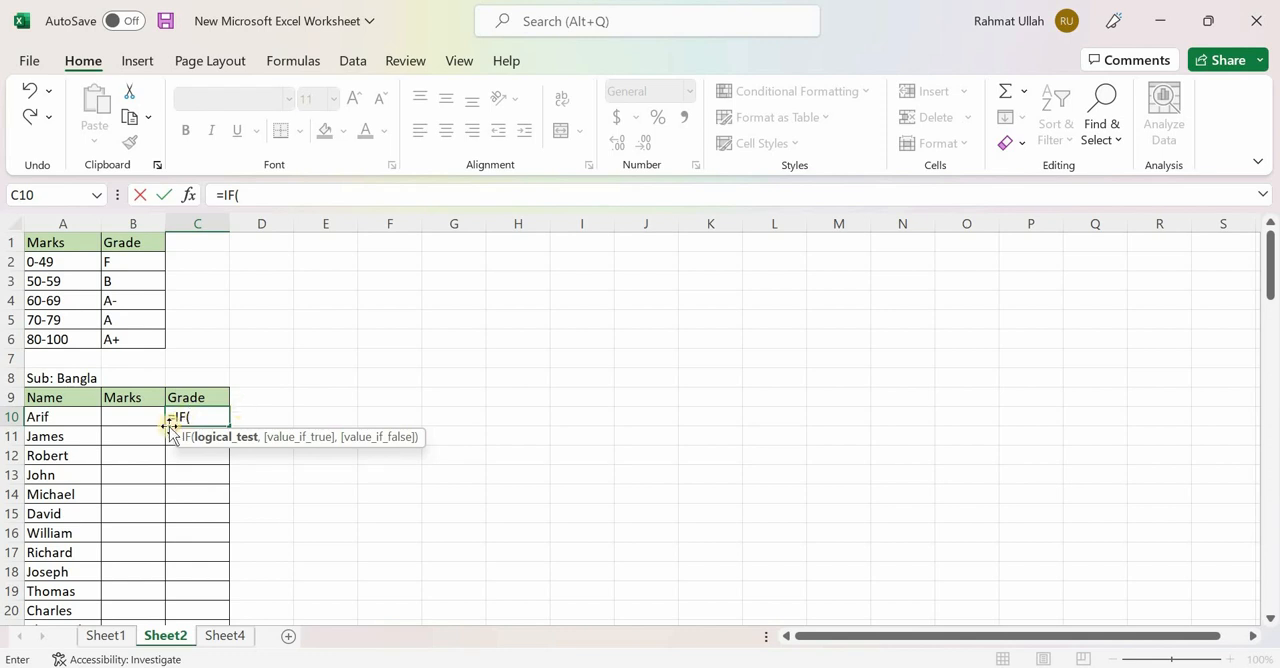
click(135, 418)
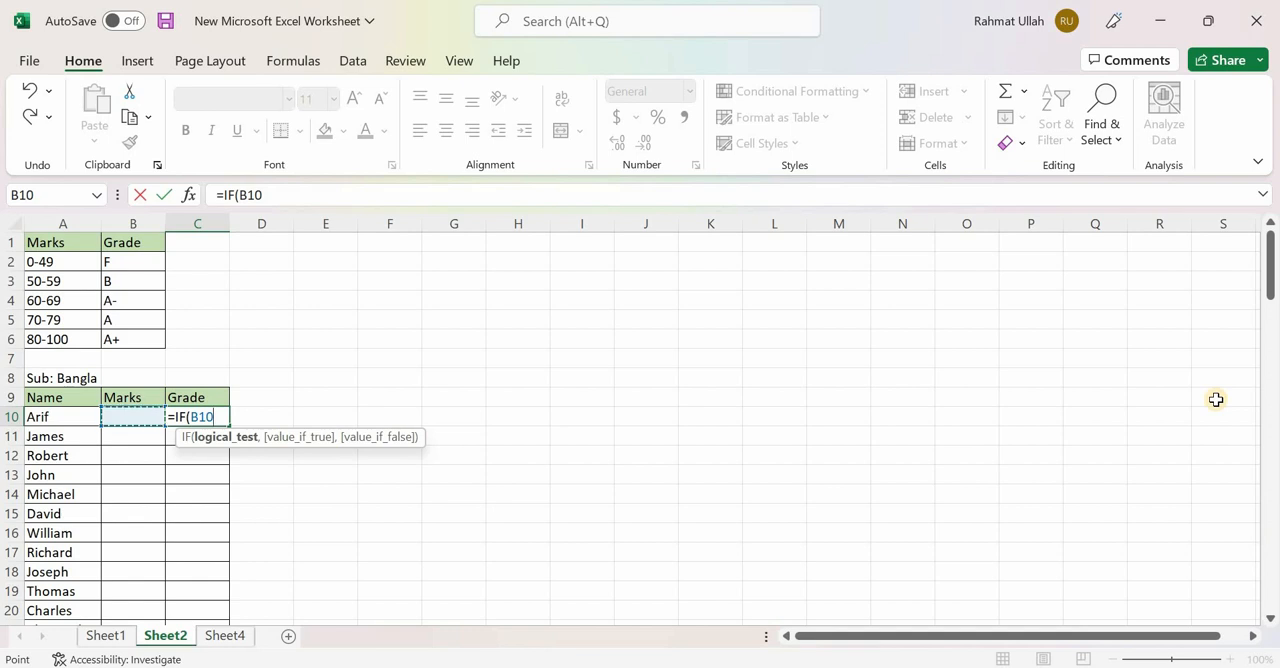
text(>)
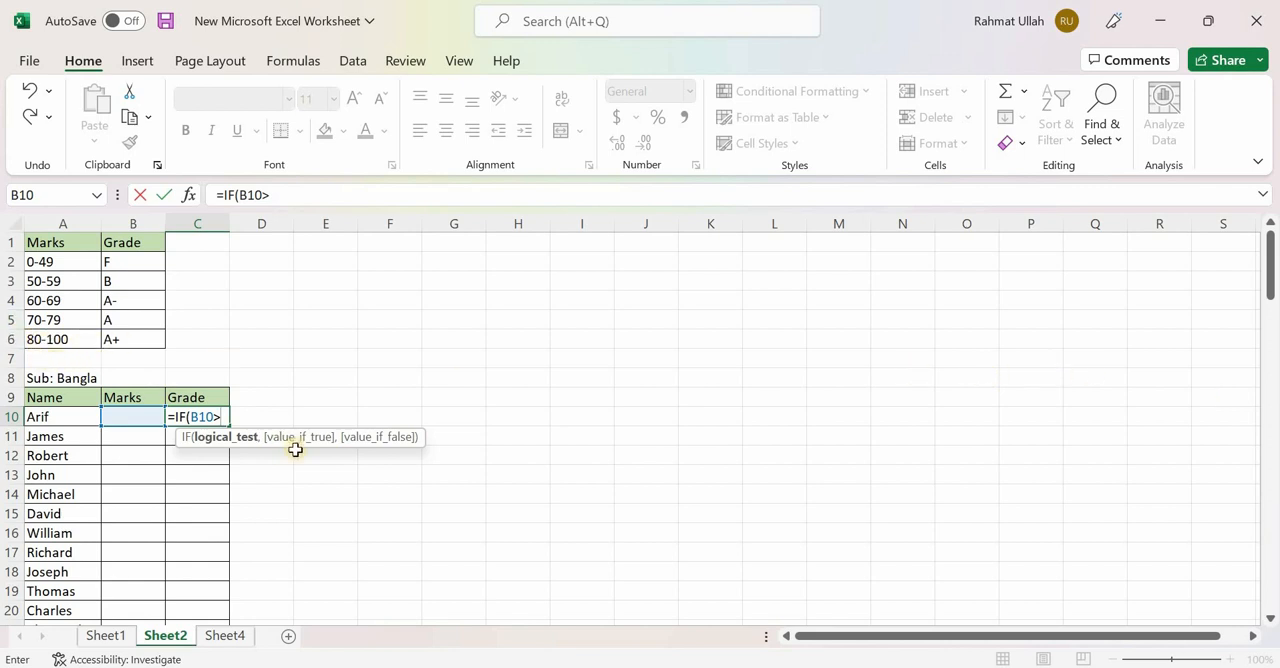
text(79,)
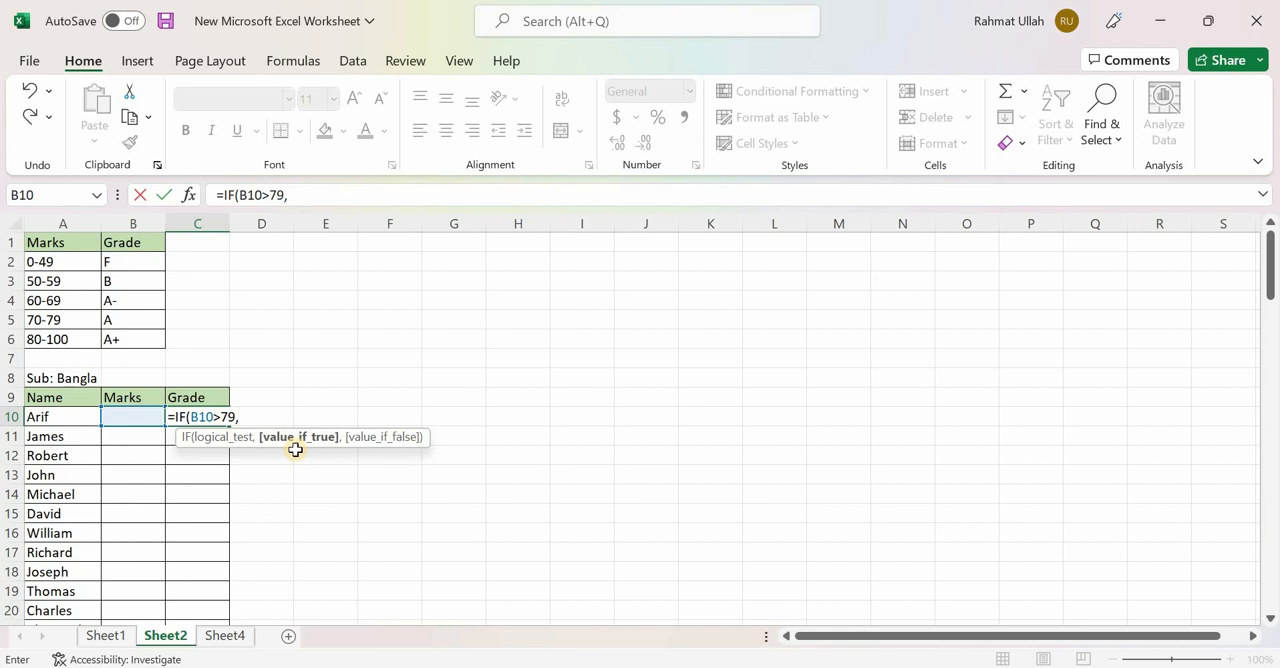
text("A+)
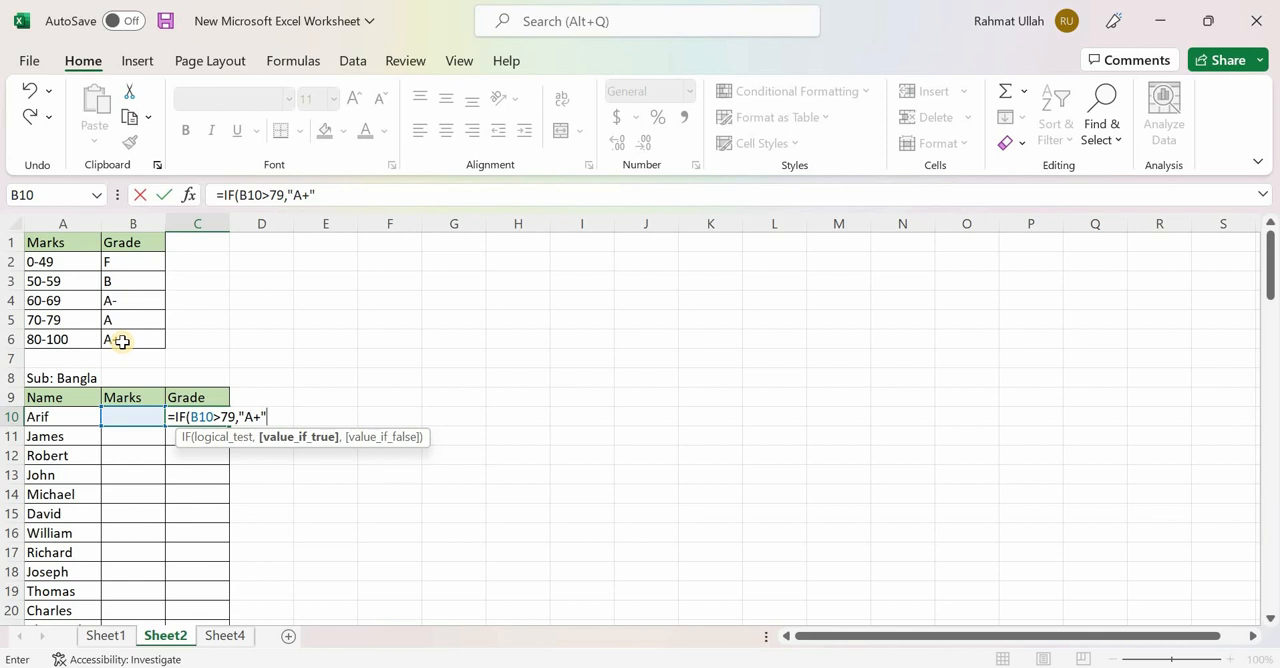
text(,)
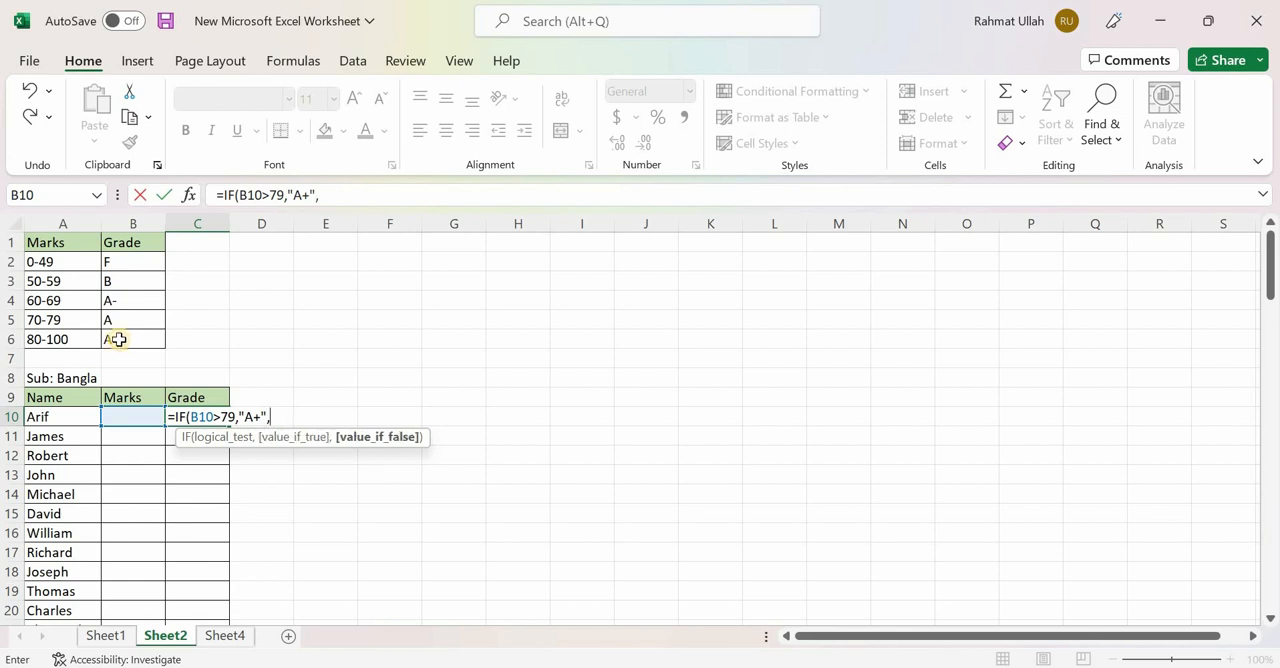
text(IF)
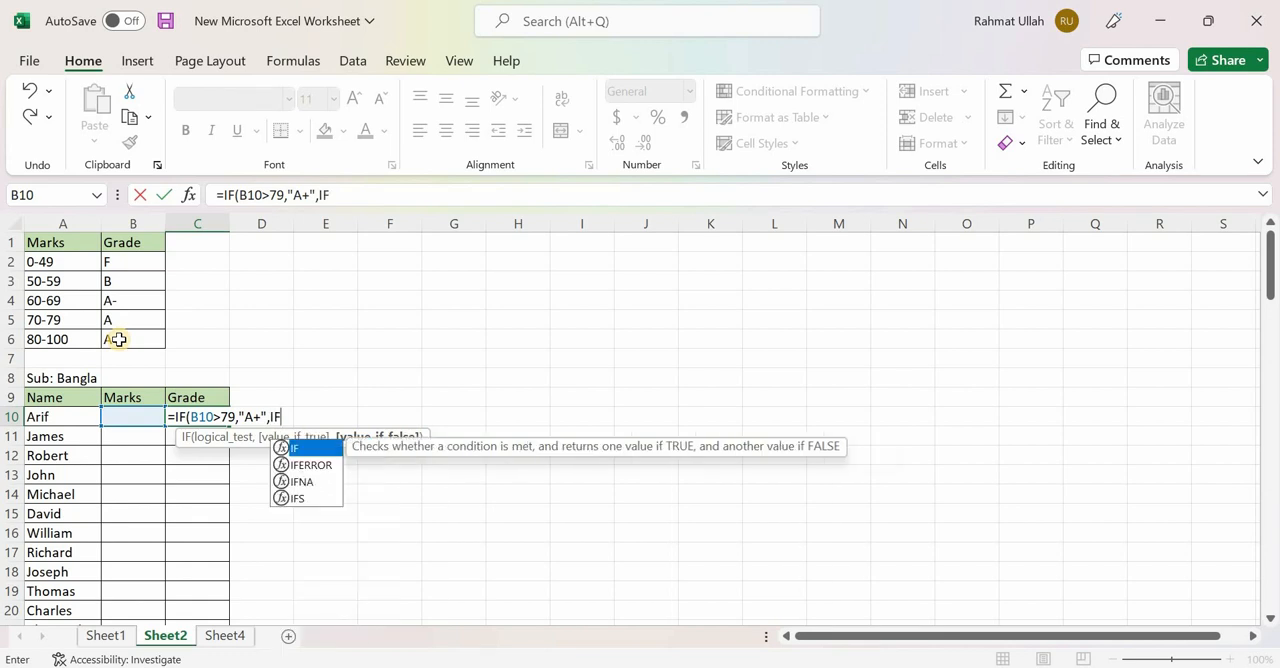
text(()
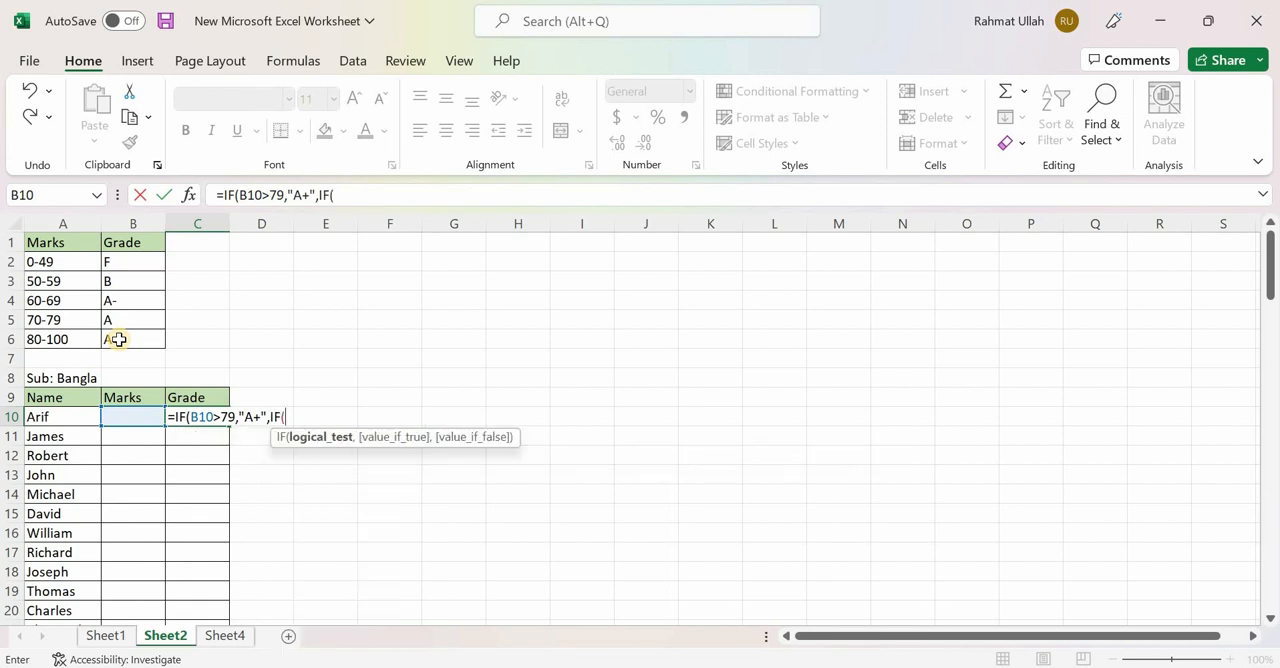
- Nest a second IF as the value-if-false argument in C10, testing B10>69 and returning "A" if true
click(124, 417)
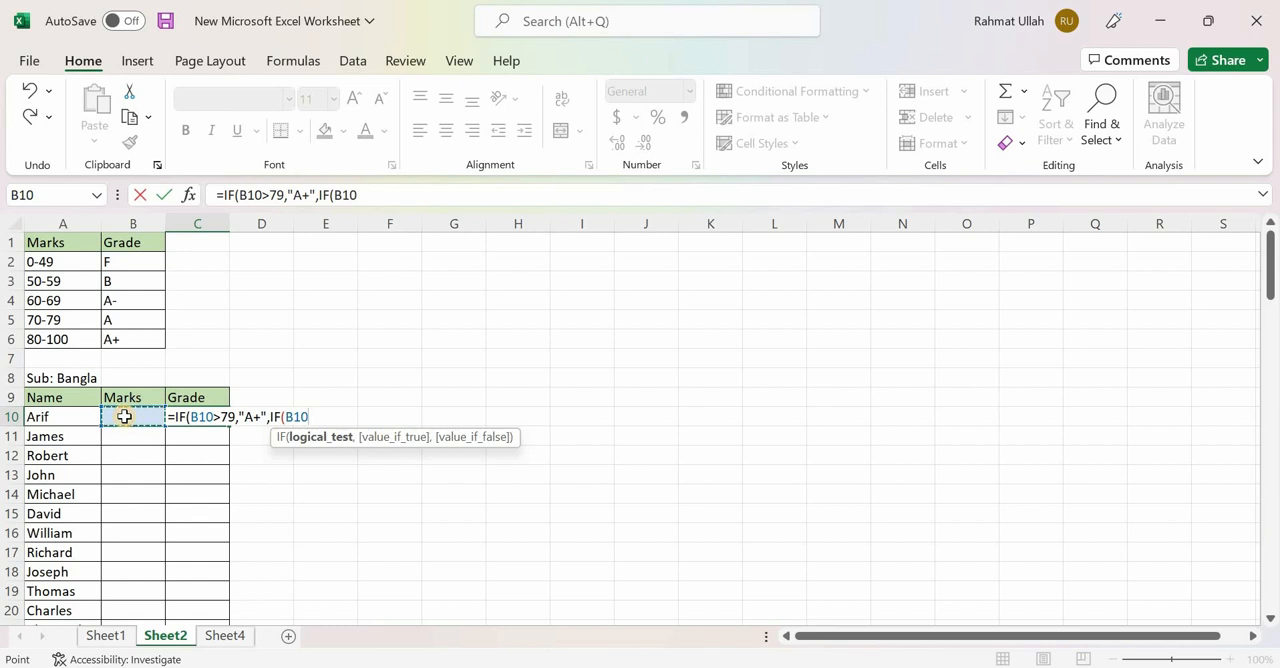
text(>)
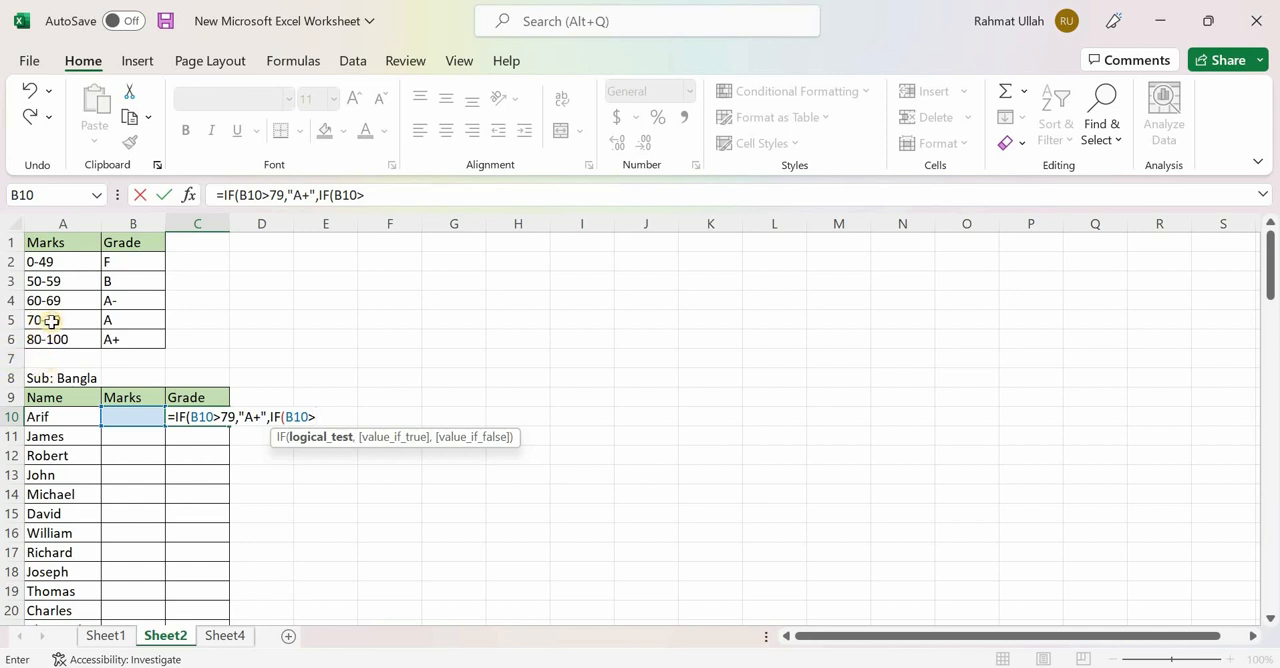
text(69,)
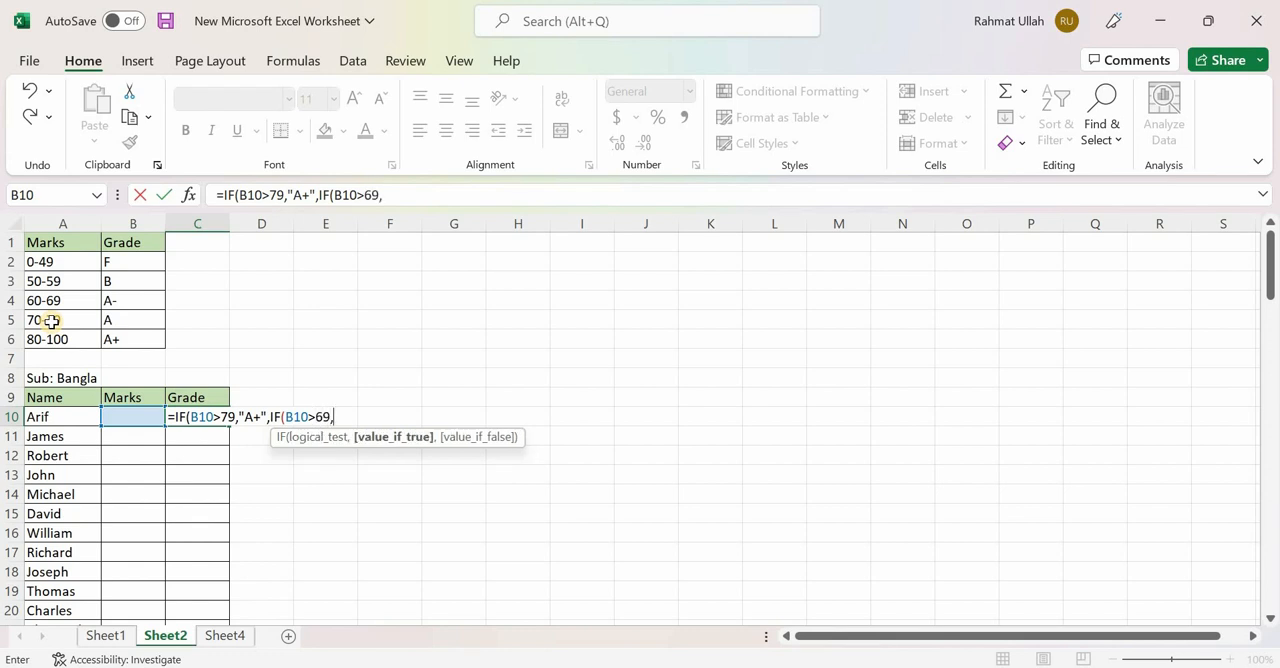
text("A")
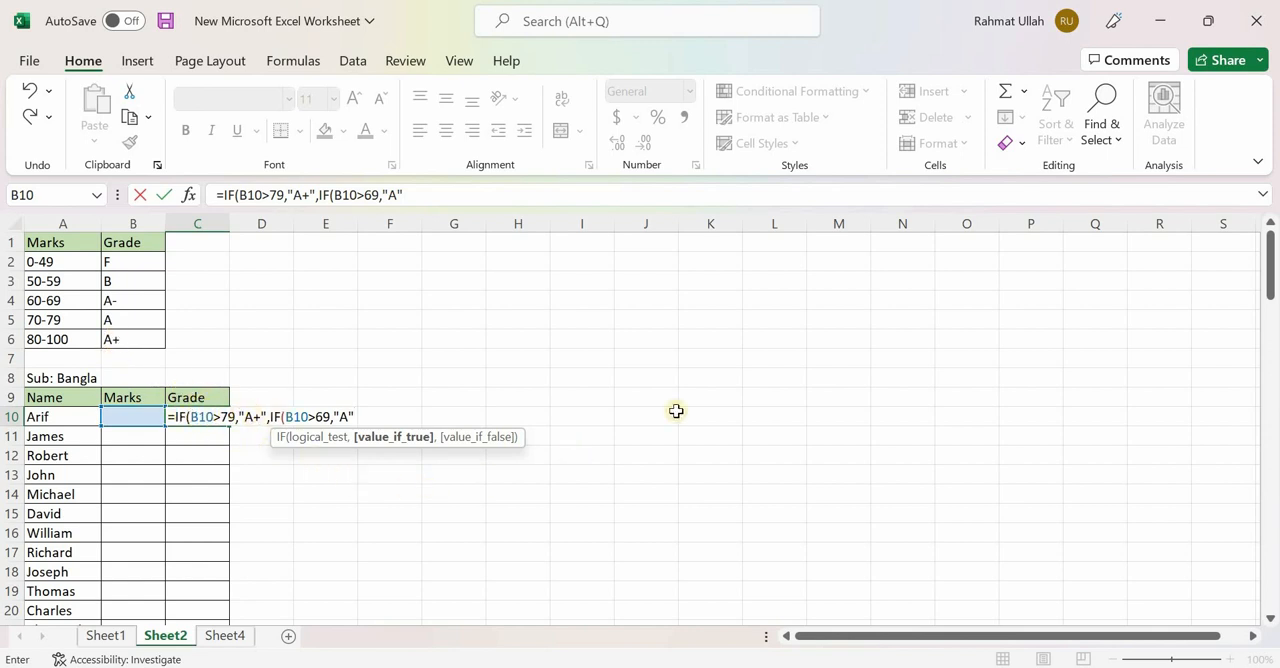
text(,)
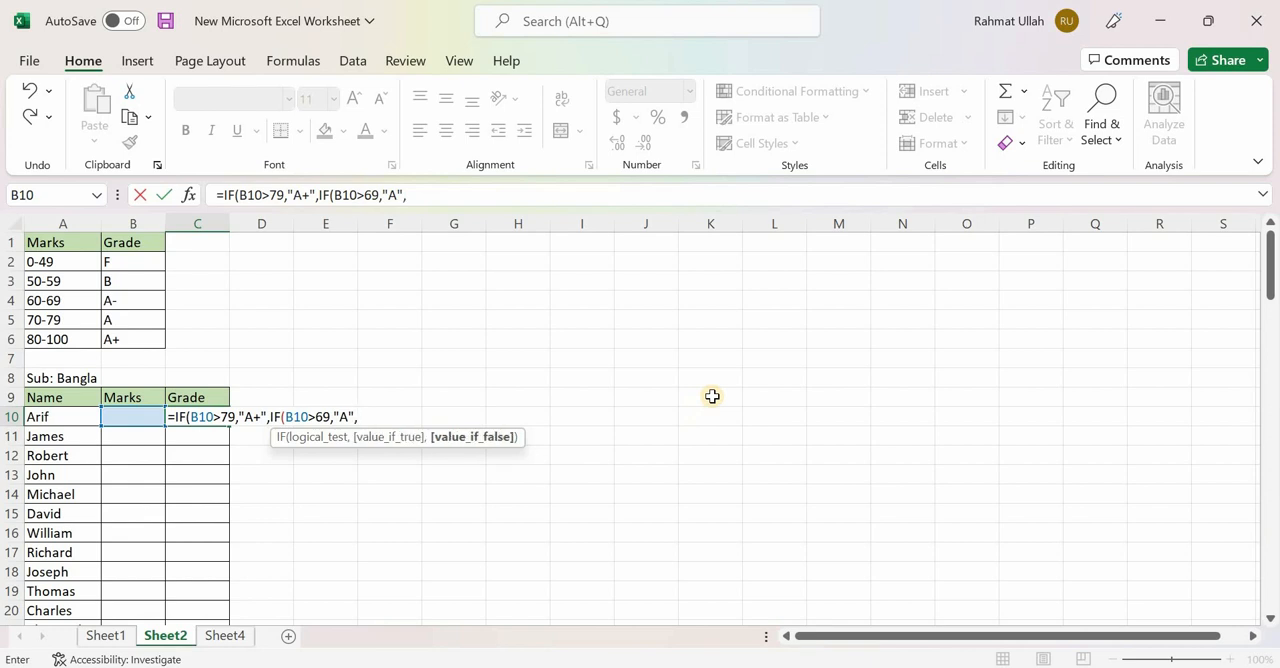
text(IF)
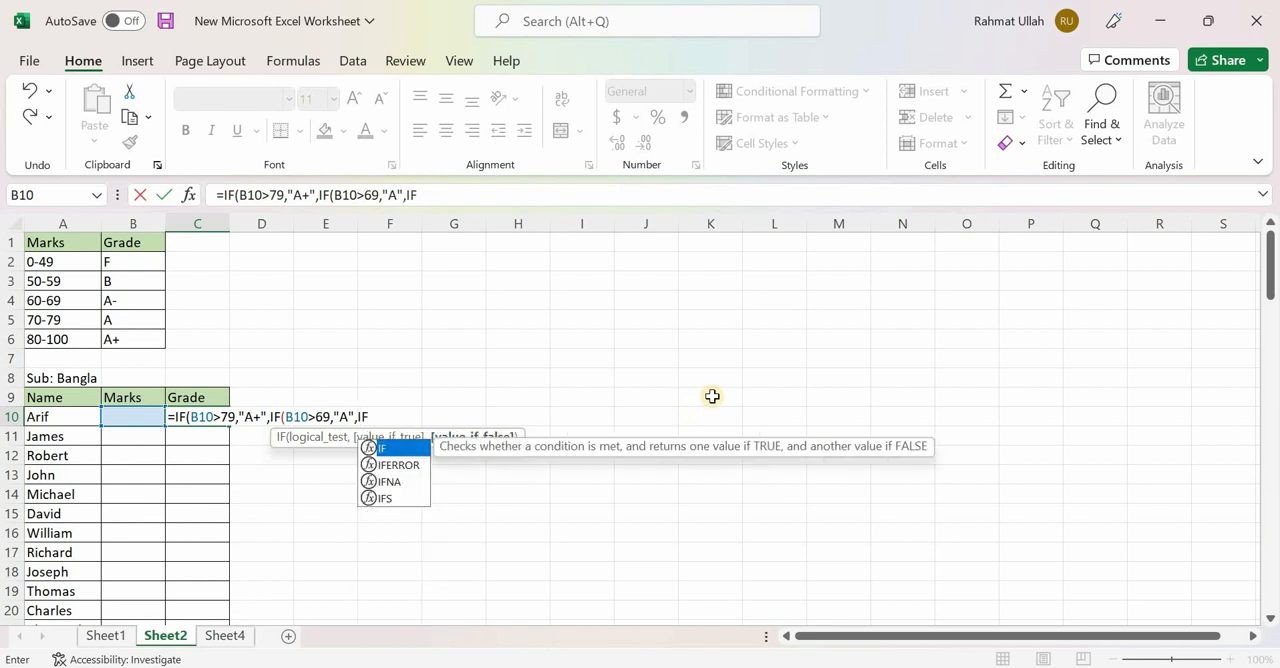
text(()
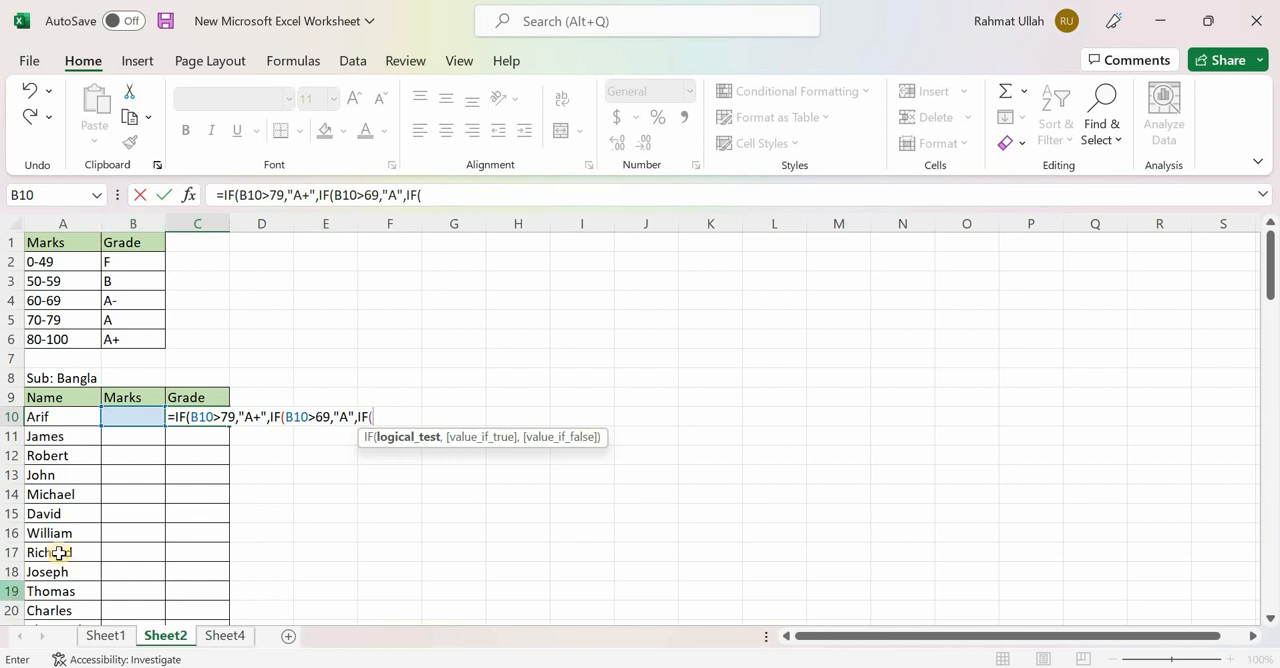
- Nest a third IF as the value-if-false argument in C10, testing B10>59 and returning "A-" if true
click(150, 413)
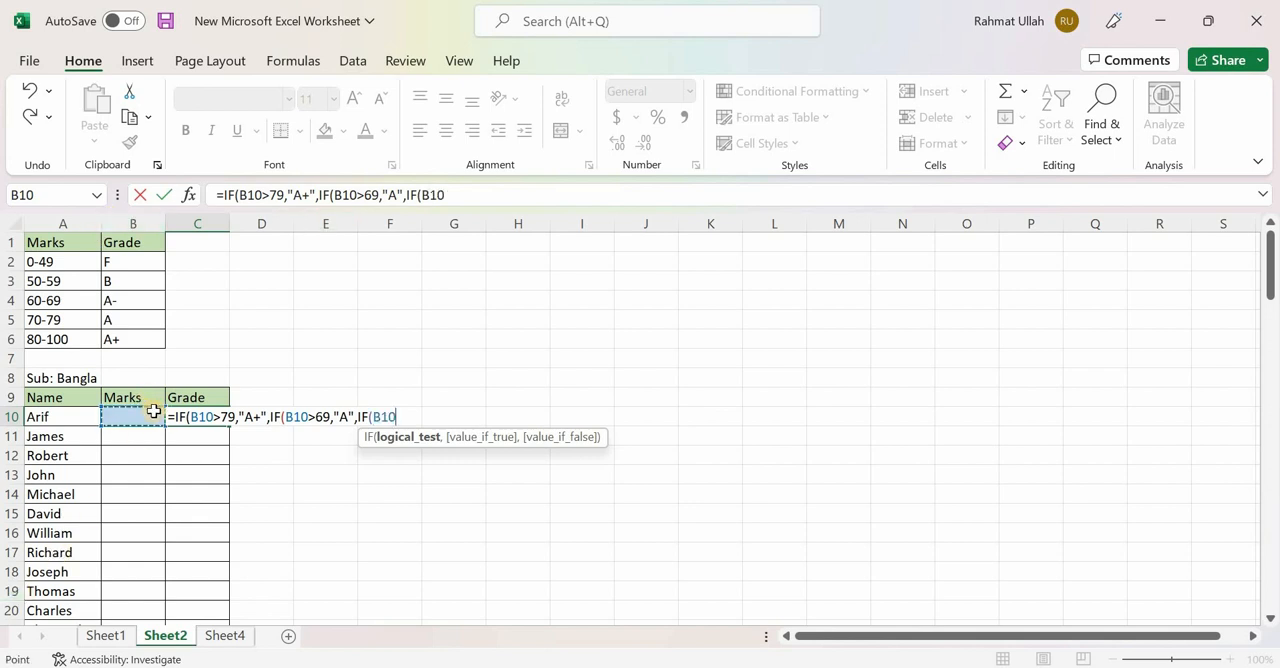
text(>)
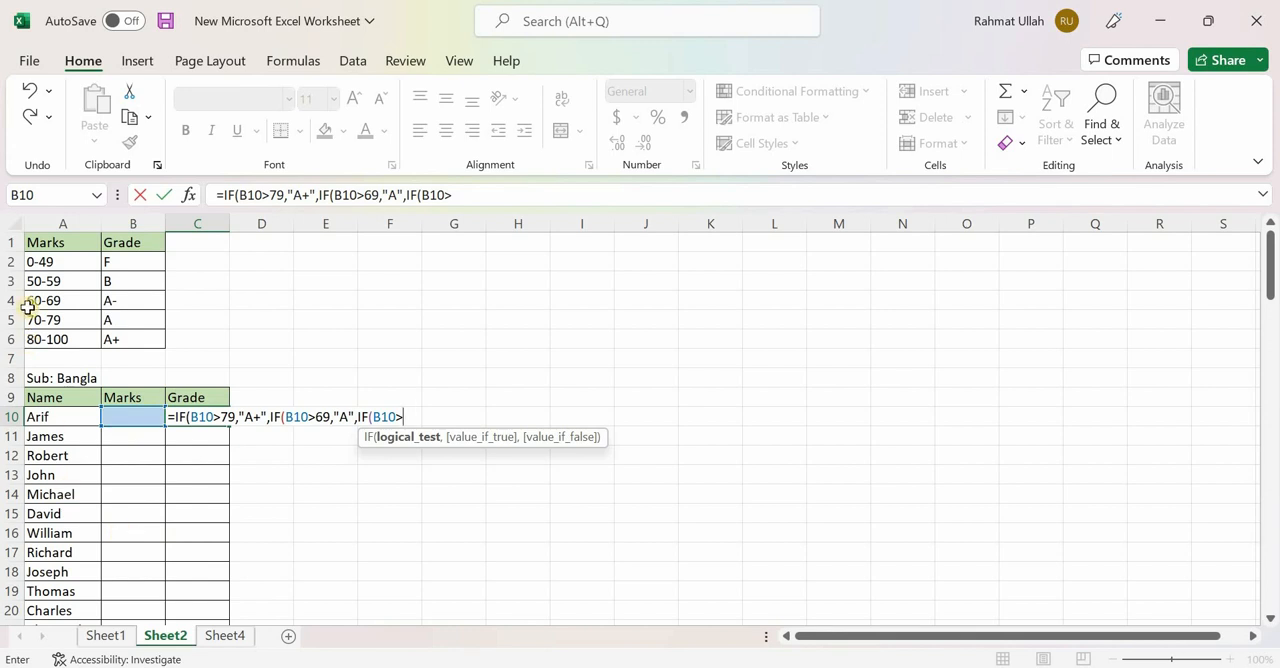
text(59,)
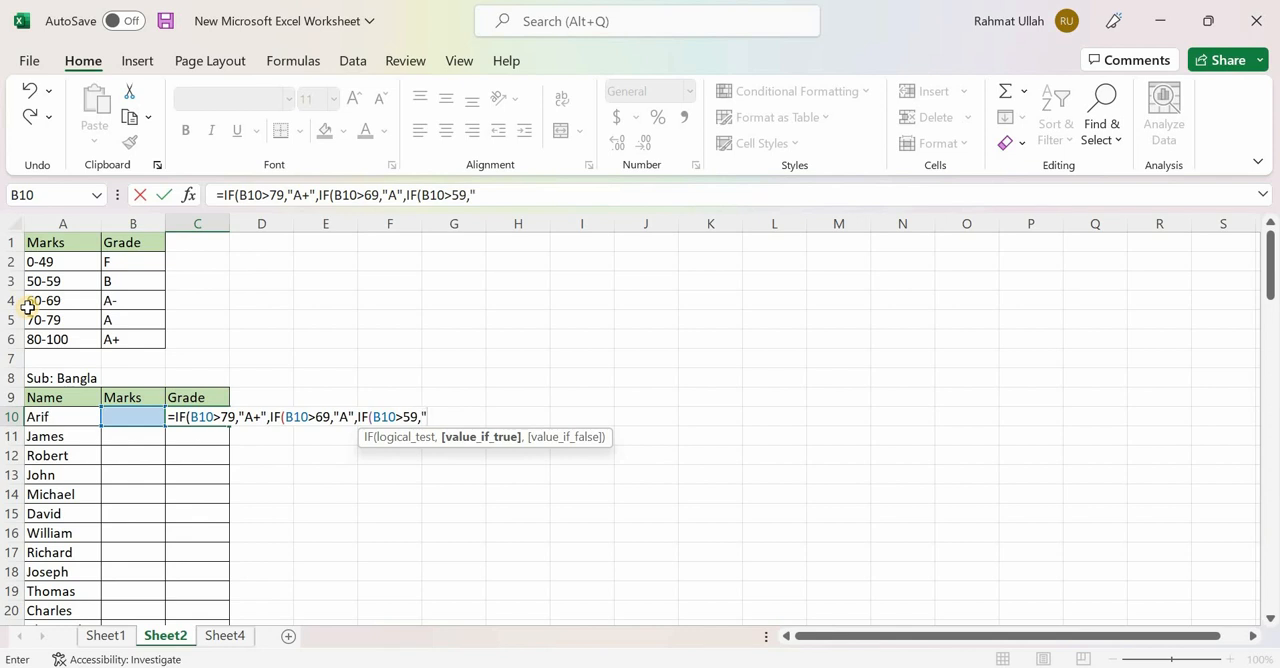
text("A-",)
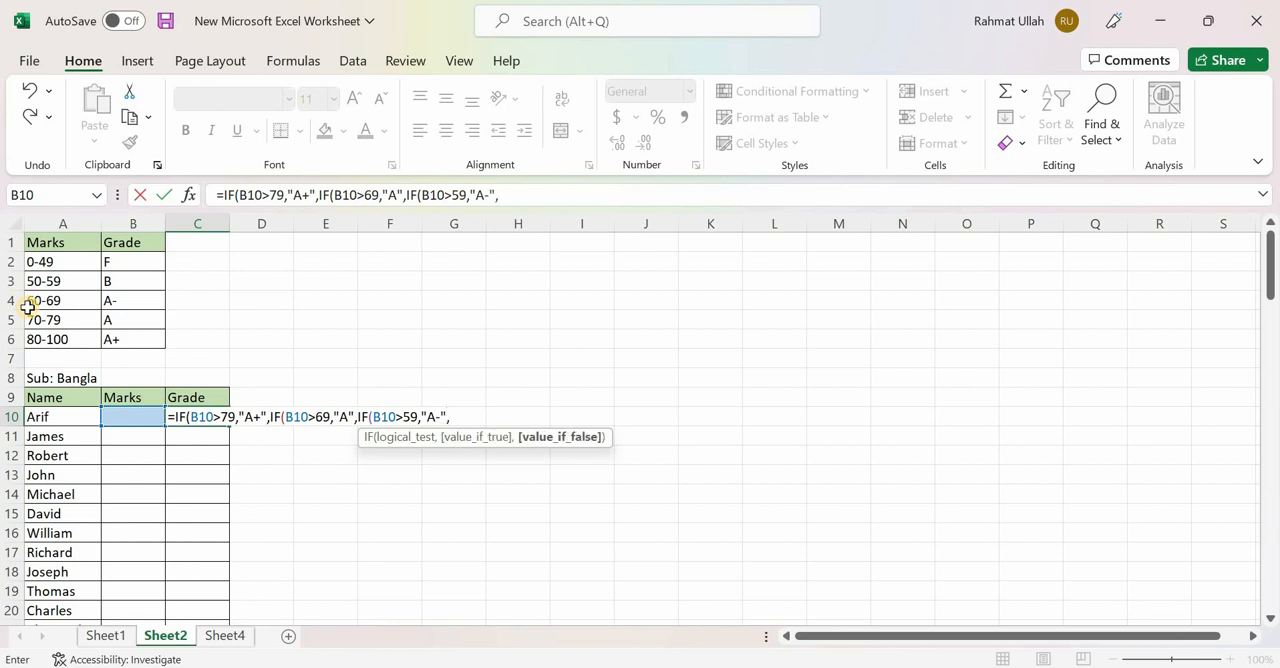
text(IF)
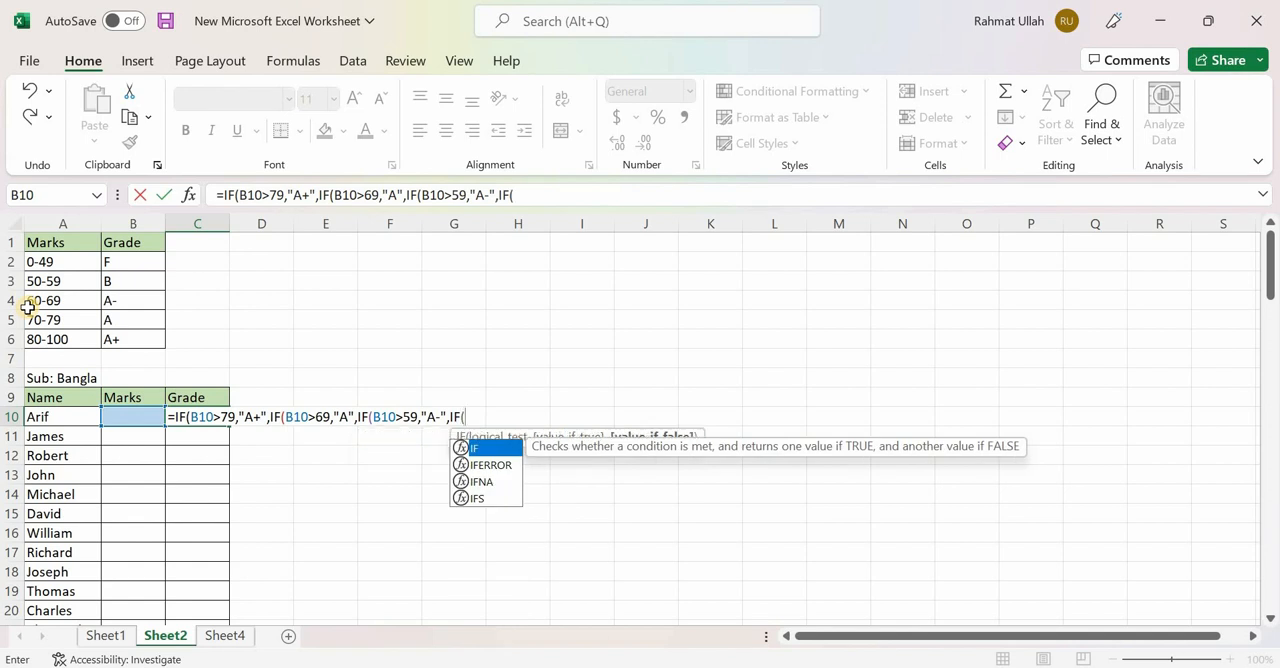
text(()
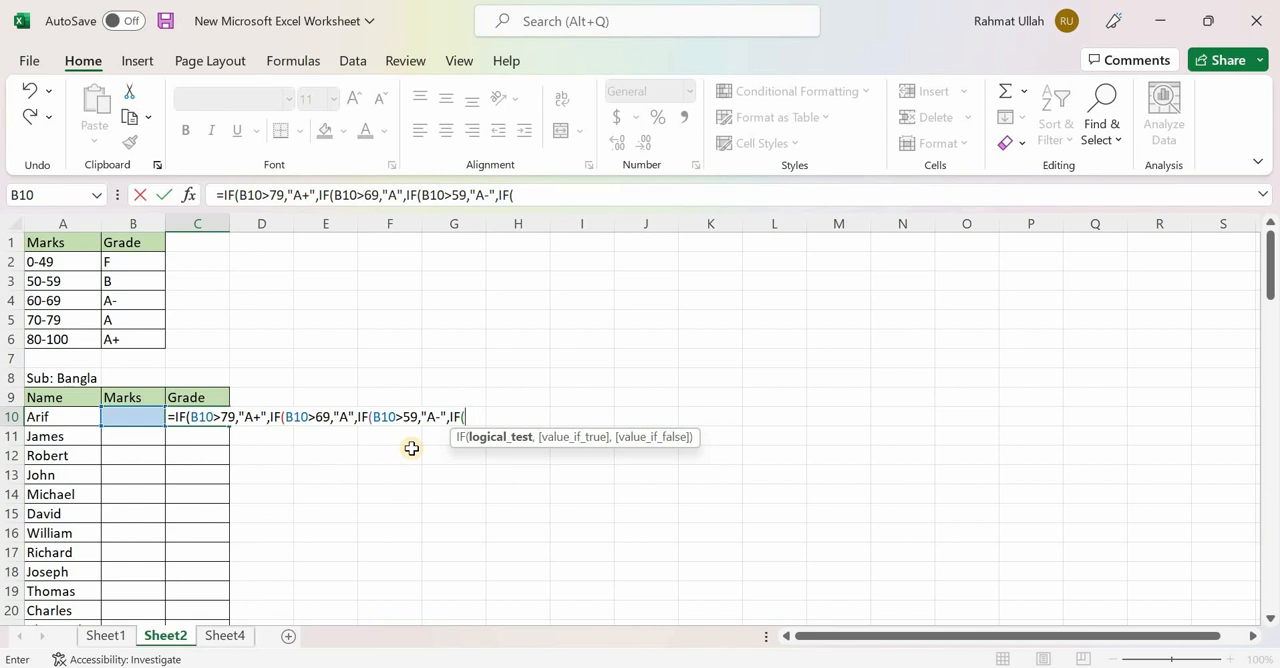
- Nest a fourth IF as the value-if-false argument in C10, testing B10>49 and returning "B" if true
click(125, 413)
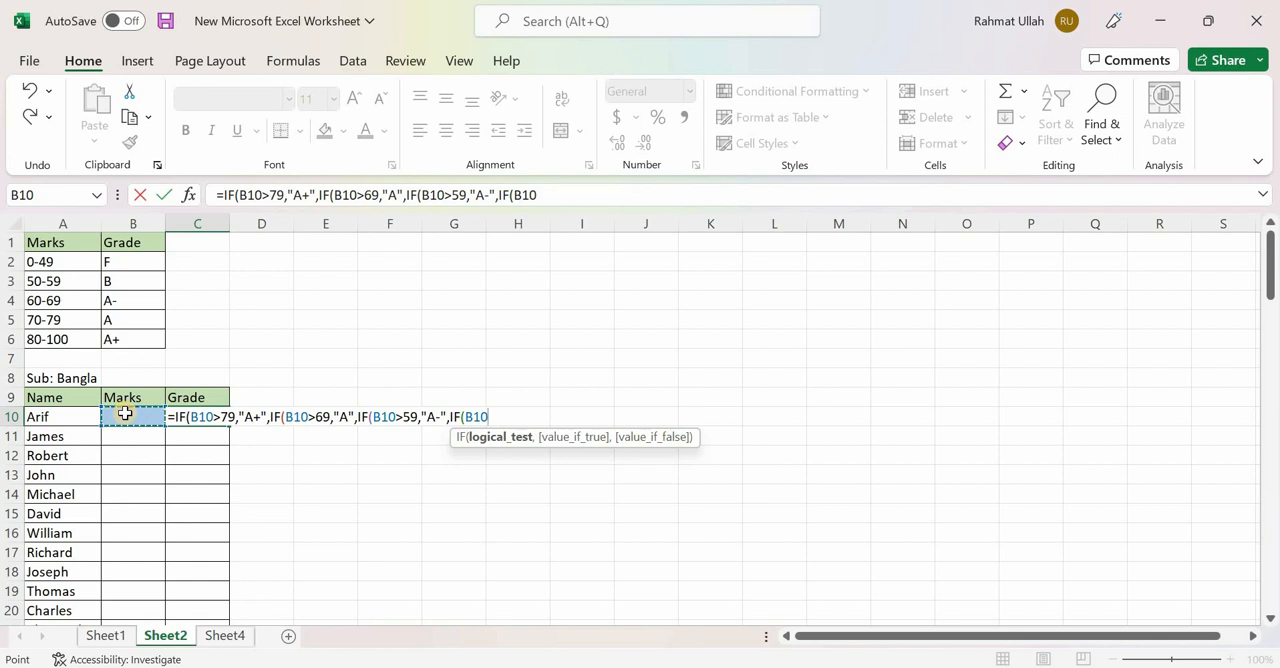
text(>49,)
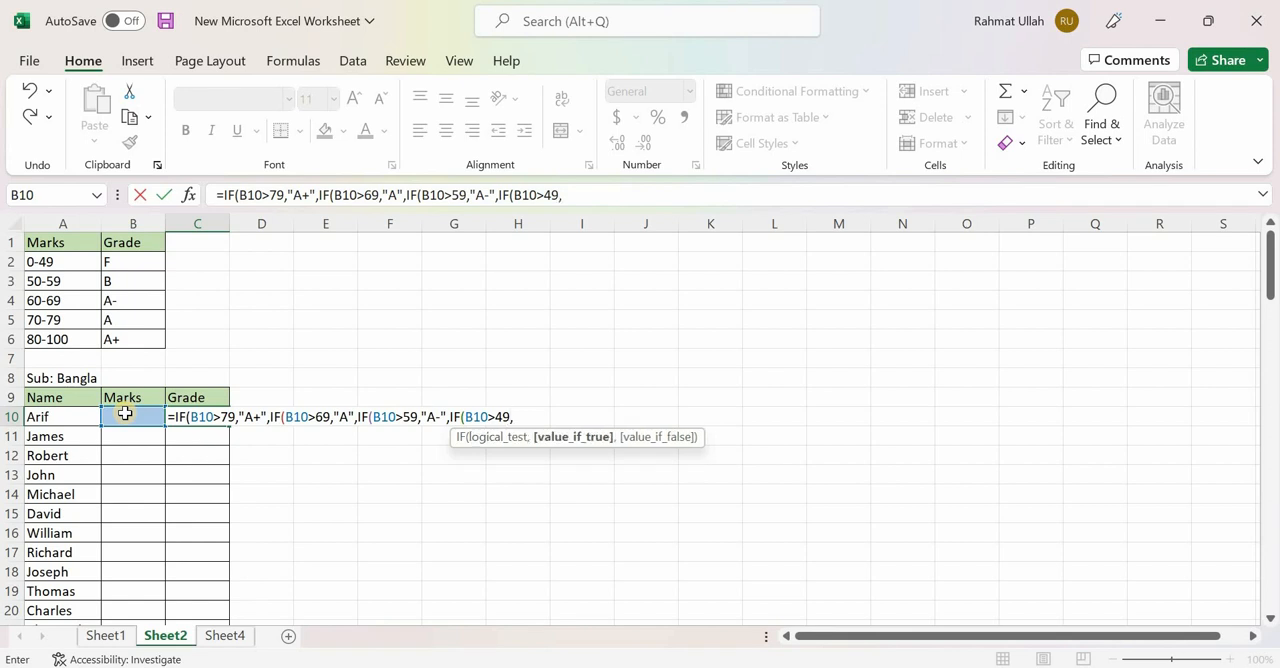
text("B")
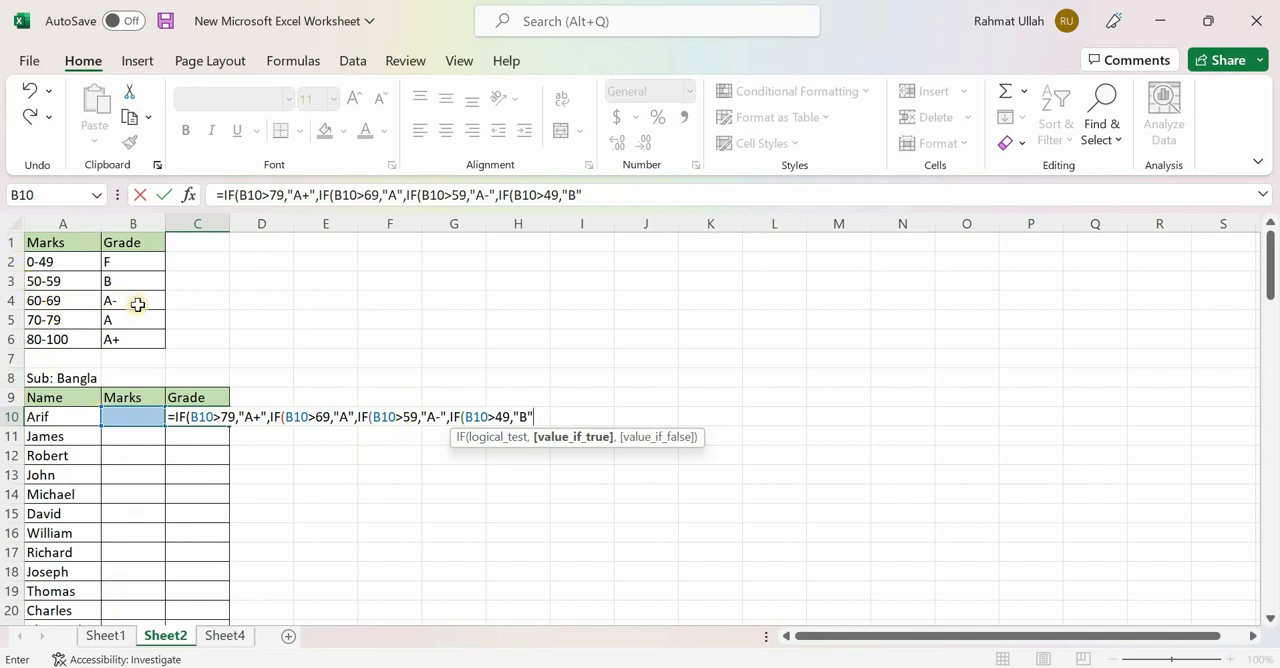
- Add F" as the final value if false in C10, close all four IF functions and try to enter the formula, declining the automatic correction
double_click(322, 417)
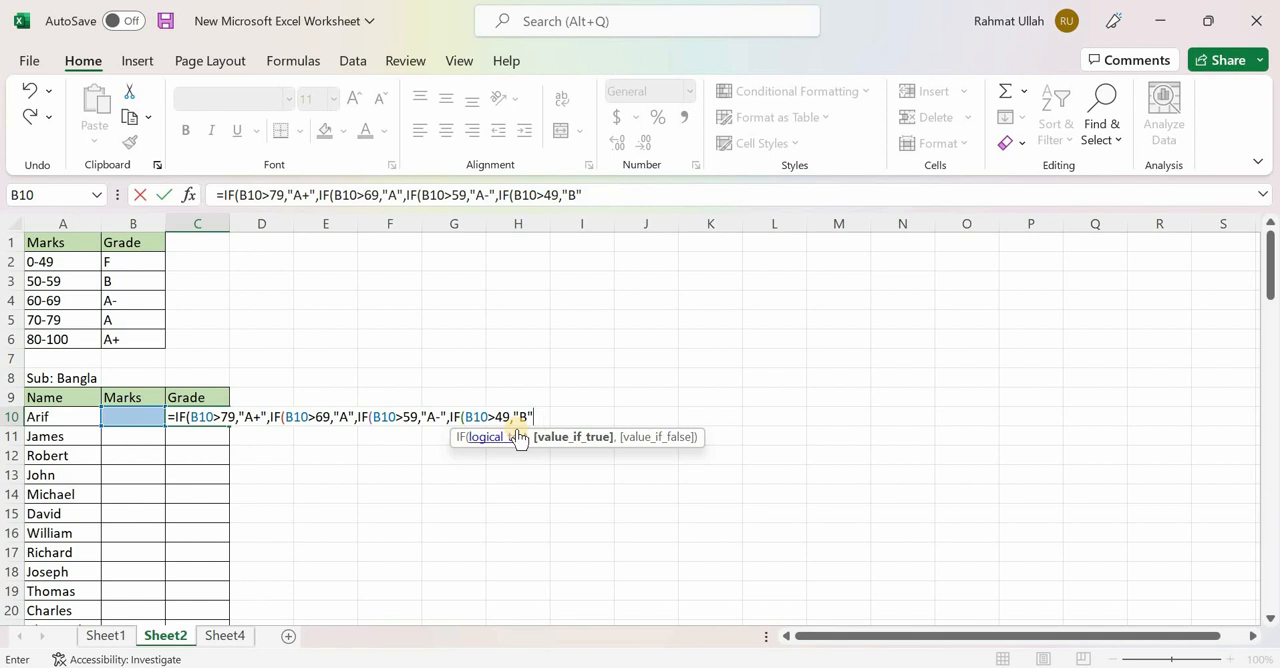
text(,F)
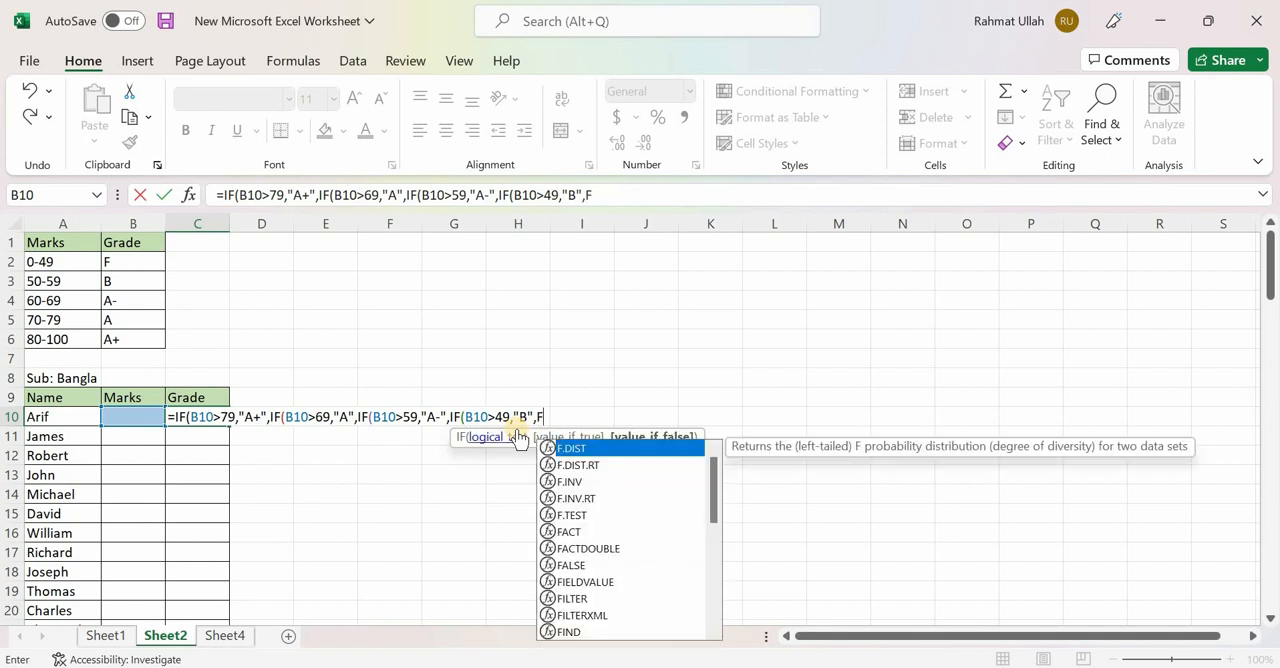
text("F)
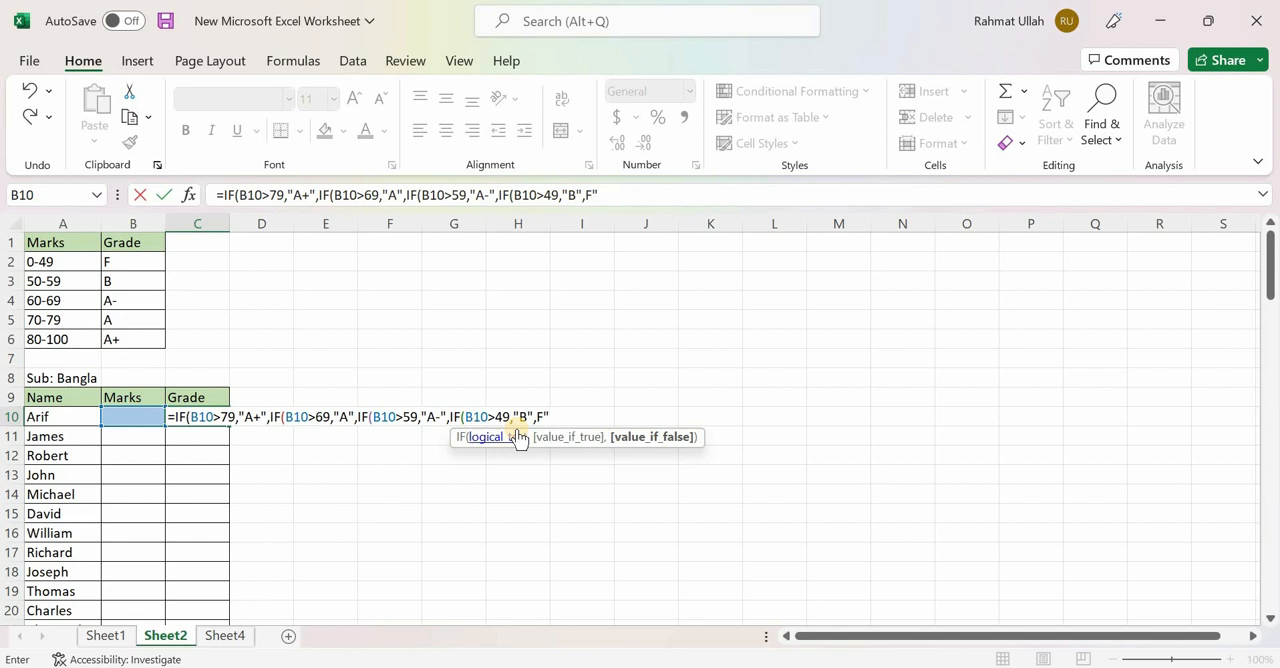
text())
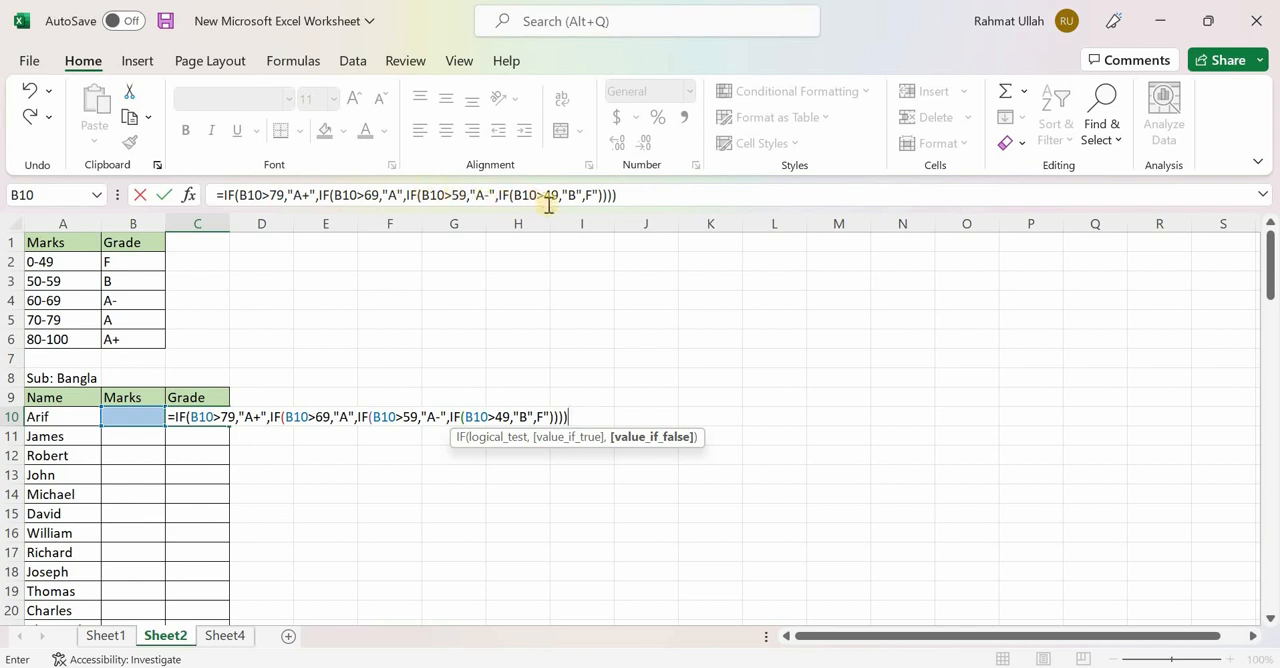
key(Return)
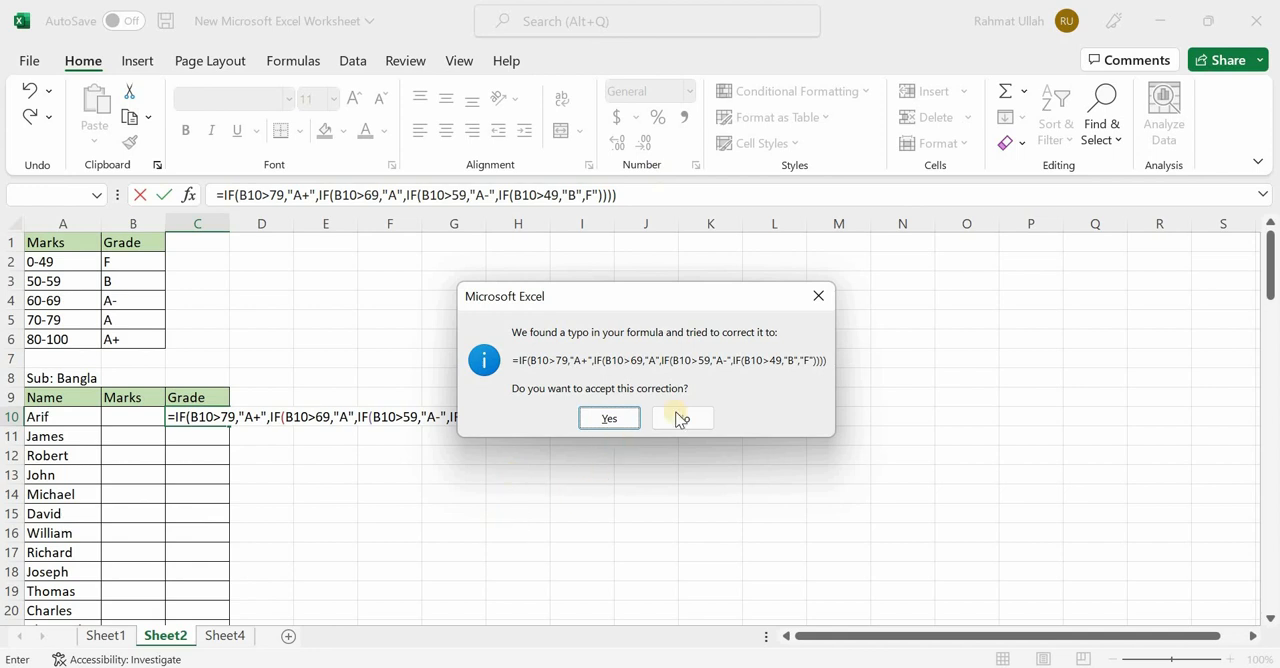
click(818, 296)
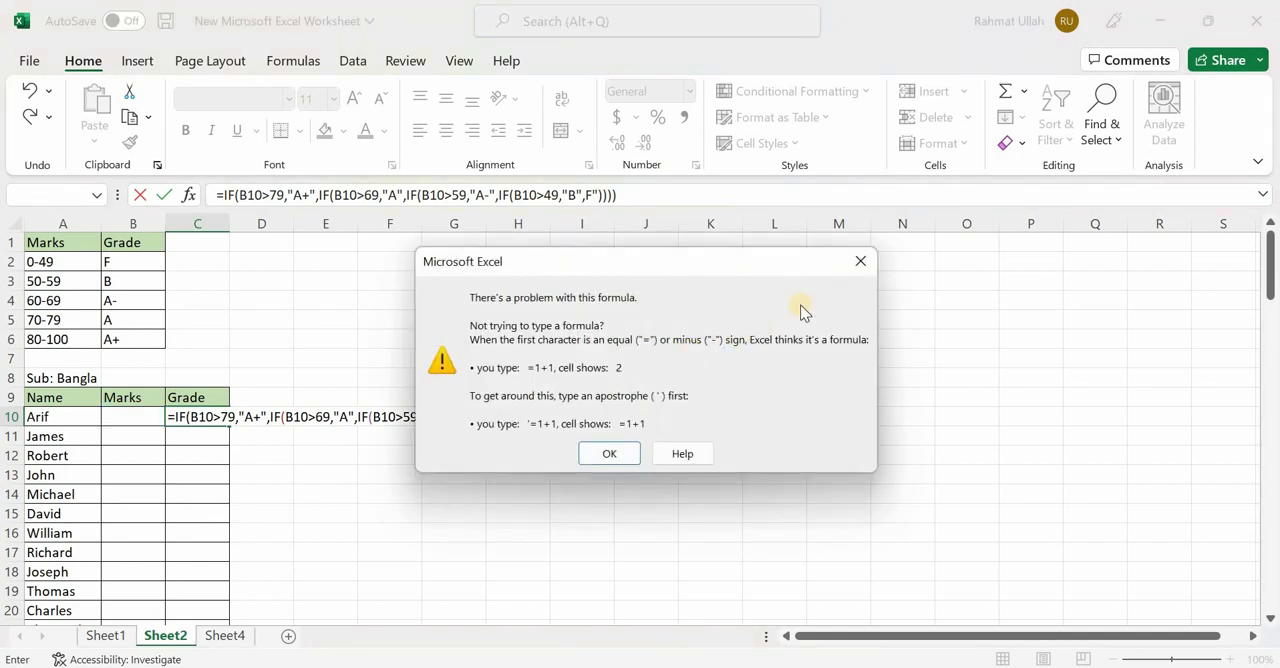
click(858, 263)
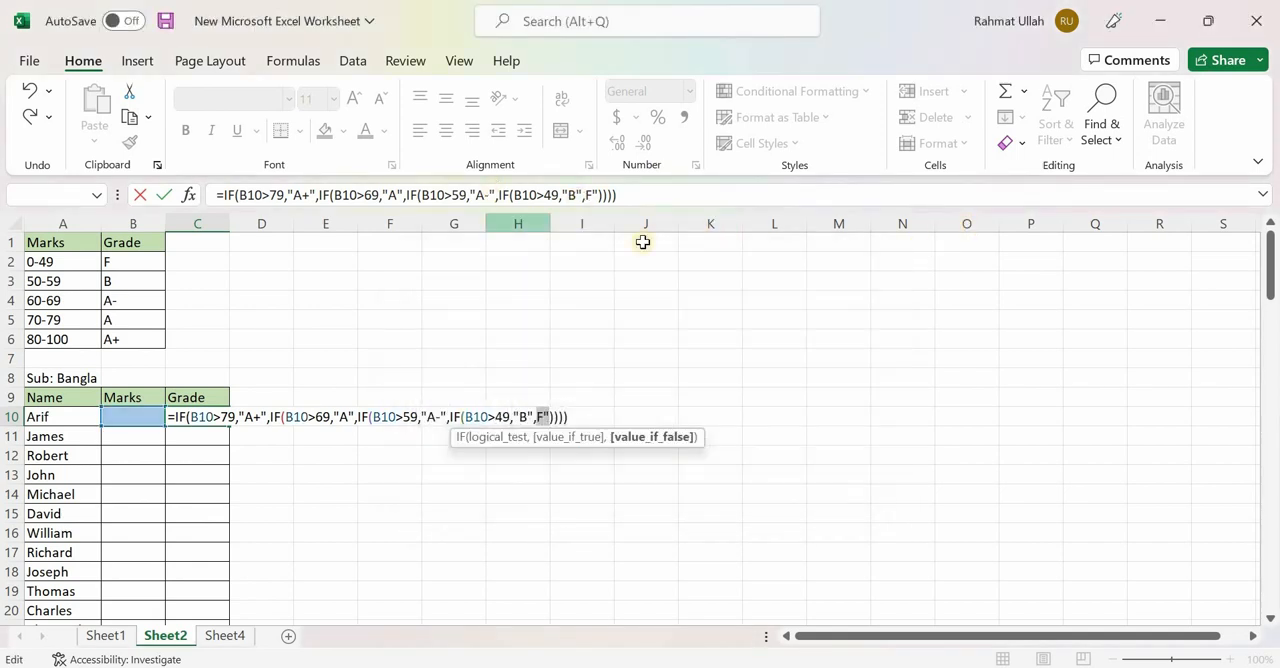
- Insert the missing opening quotation mark before F in the C10 formula and enter the formula
click(584, 196)
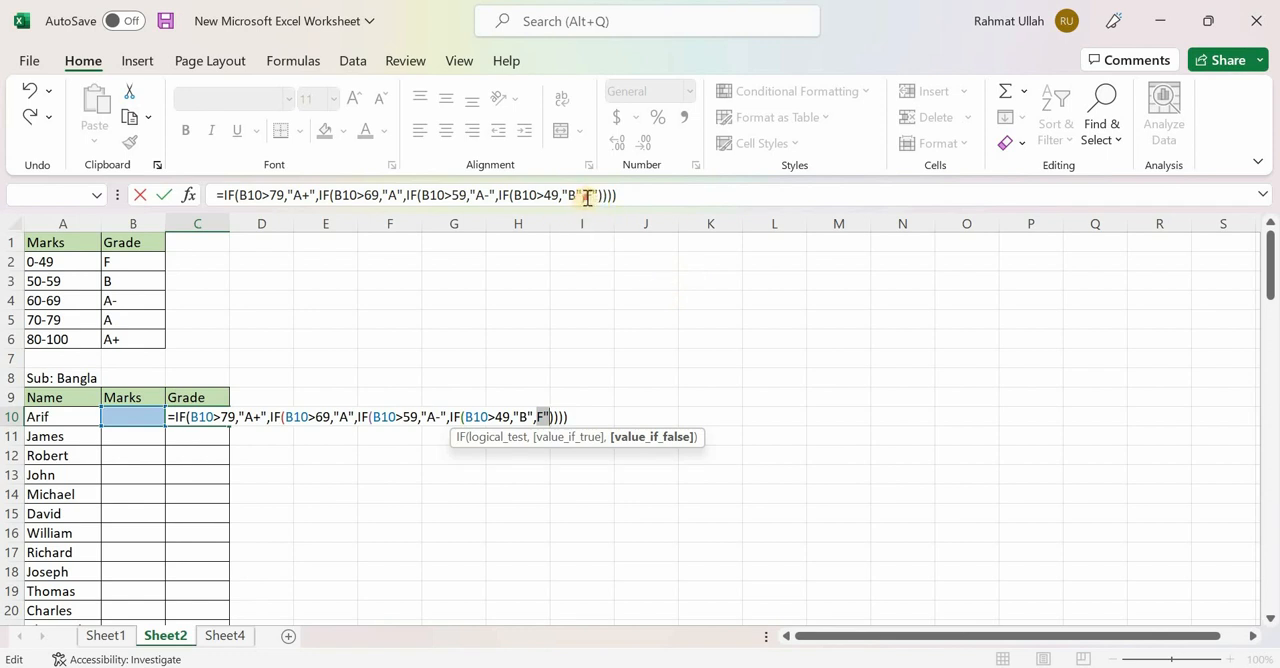
text(")
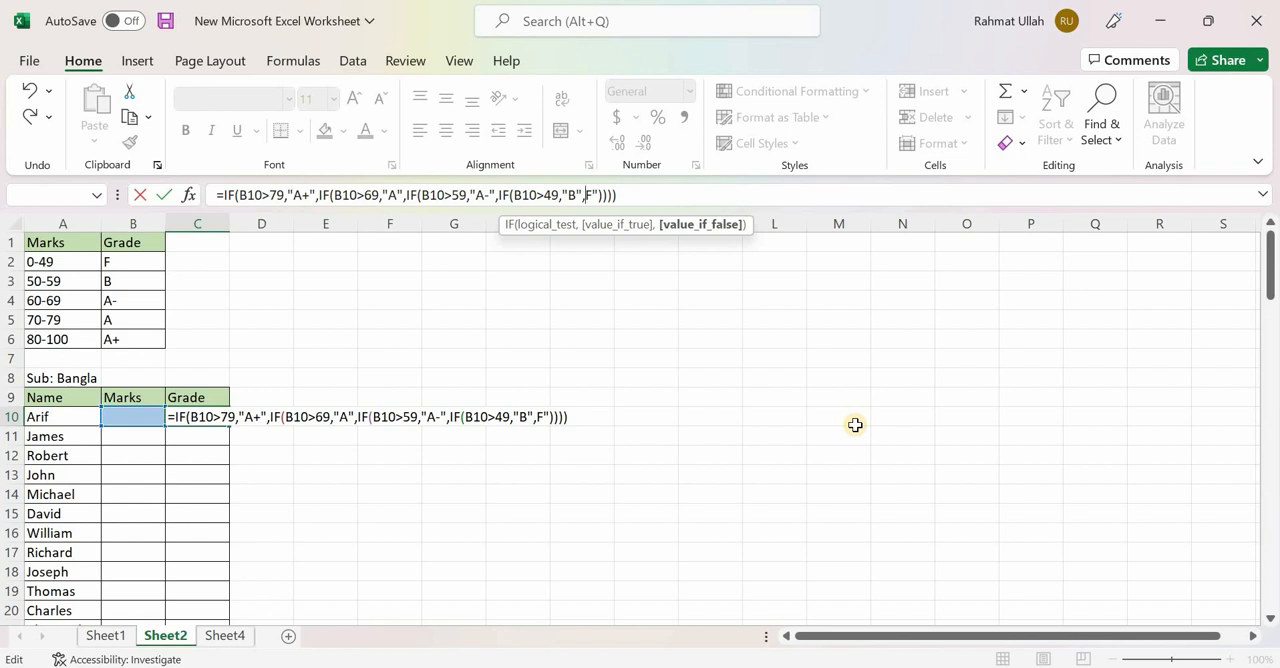
text("F")
key(Return)
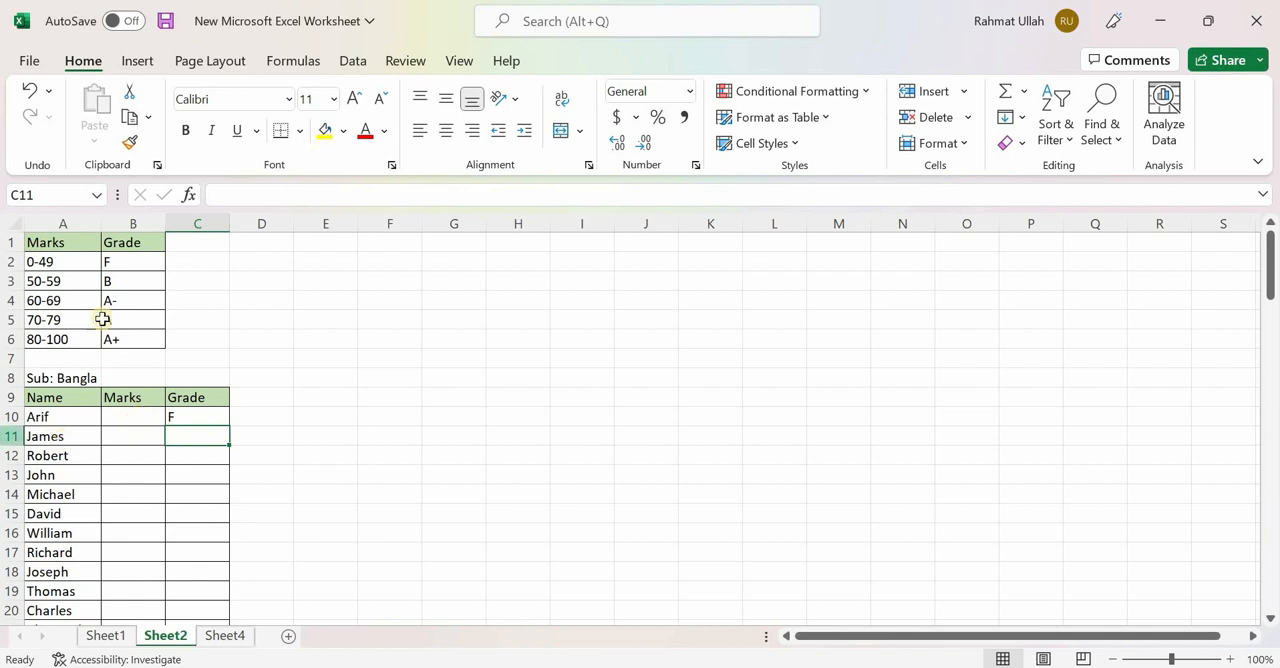
- Review the mark ranges in A3:A6 and the formula in C10, and enter 65 as the first student's mark in B10
drag(43, 281, 37, 337)
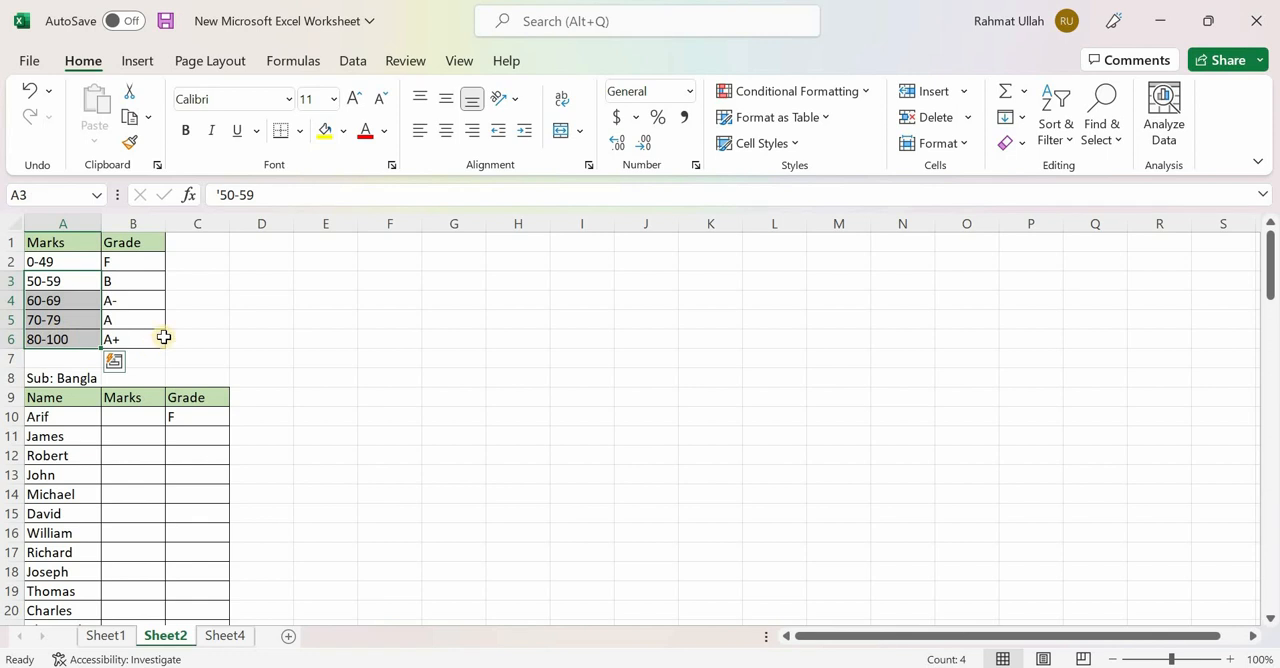
click(206, 424)
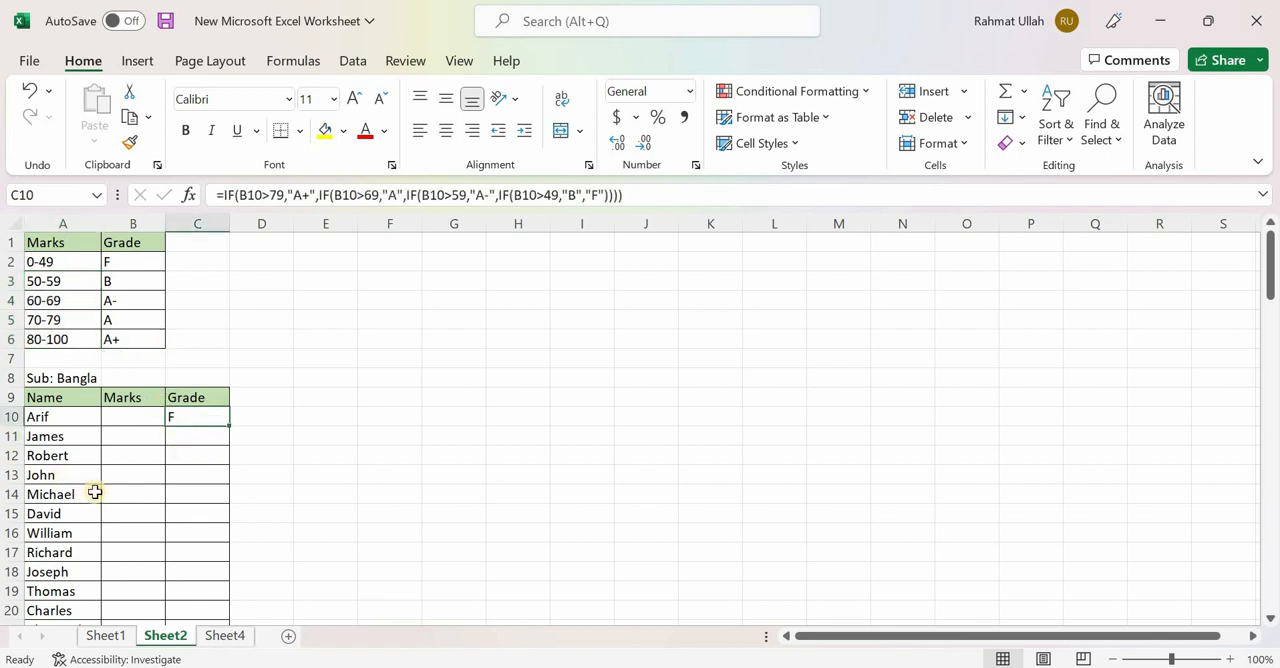
click(128, 421)
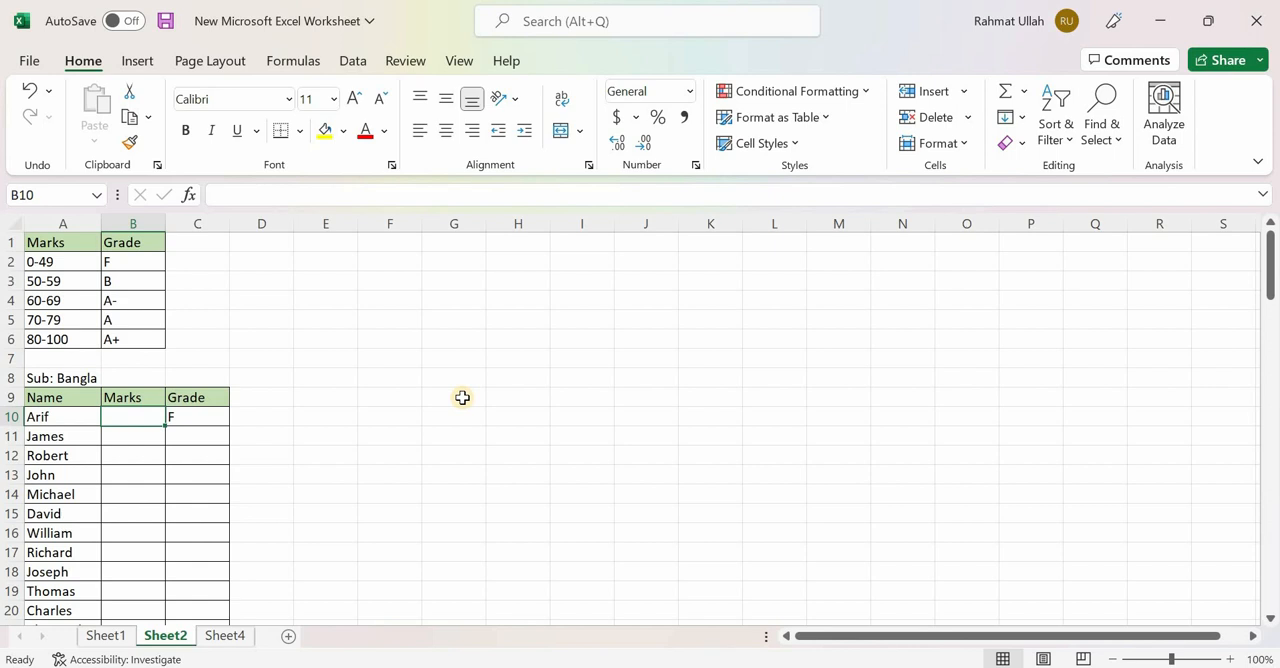
text(65)
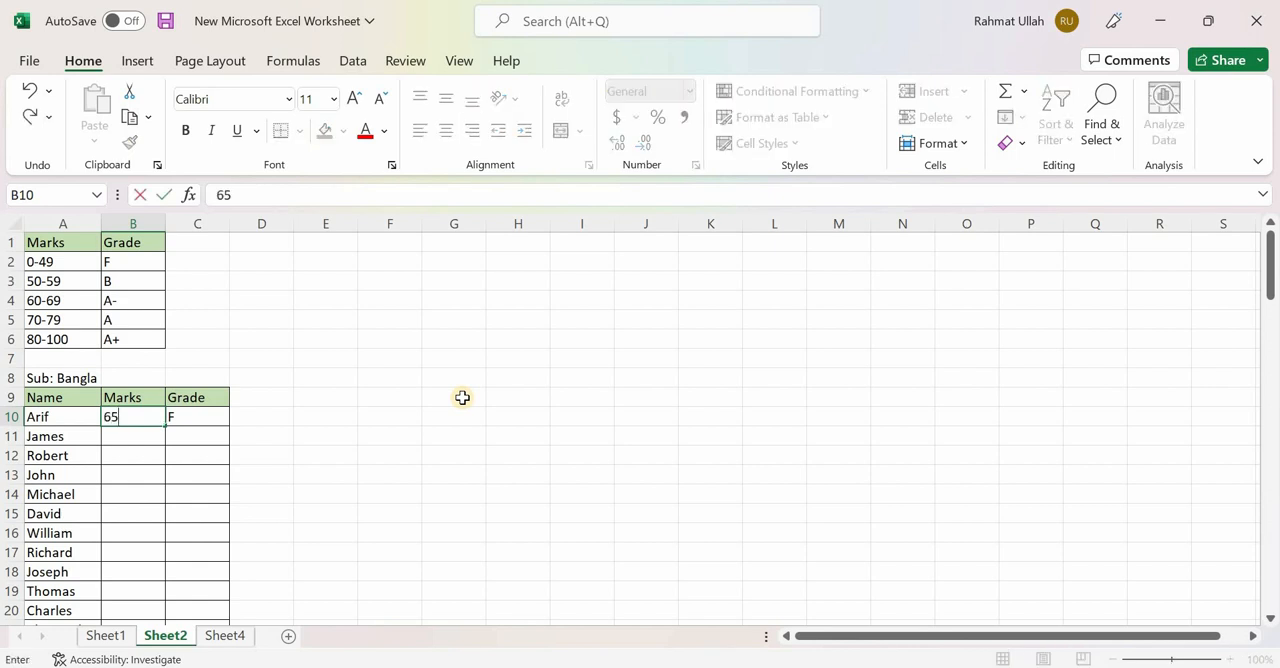
click(462, 397)
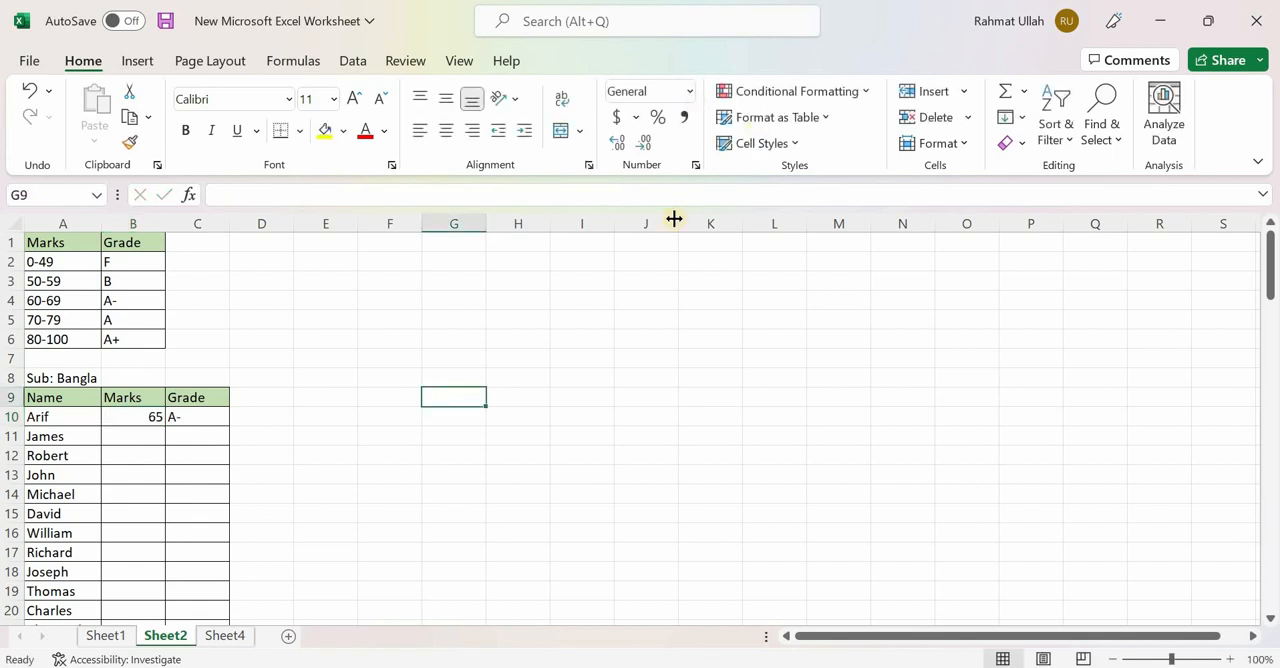
- Test the grade formula by setting the first student's mark in B10 to 80 and to 79
click(130, 415)
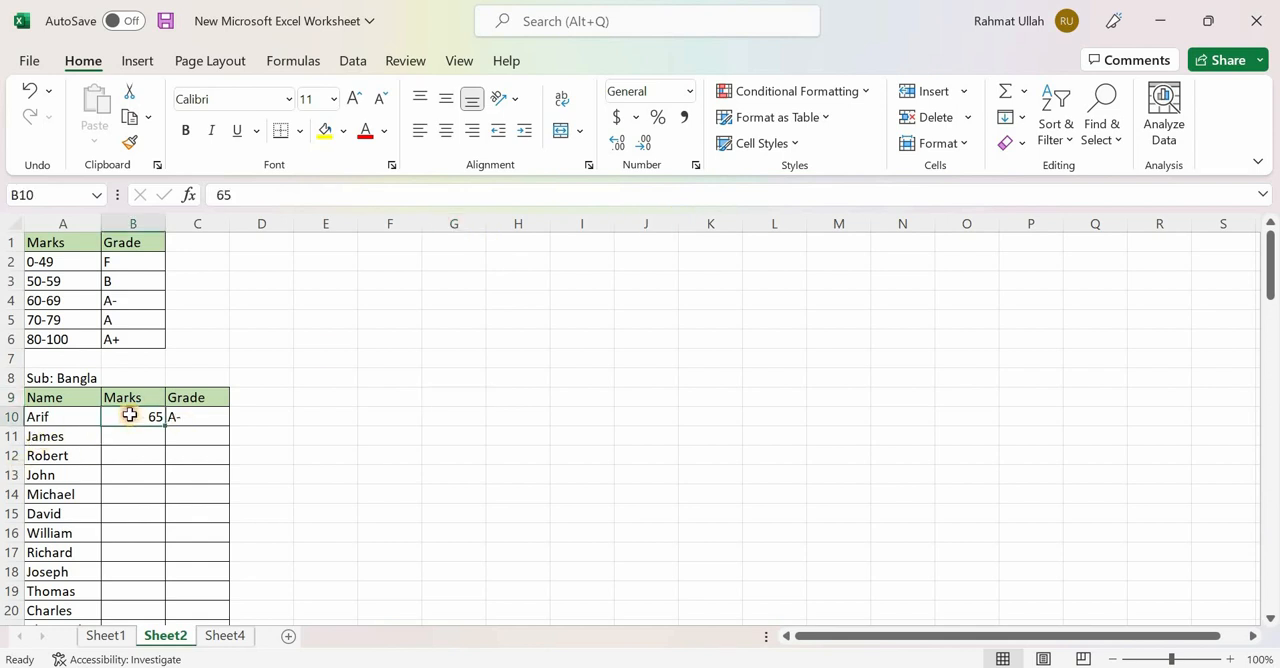
text(80)
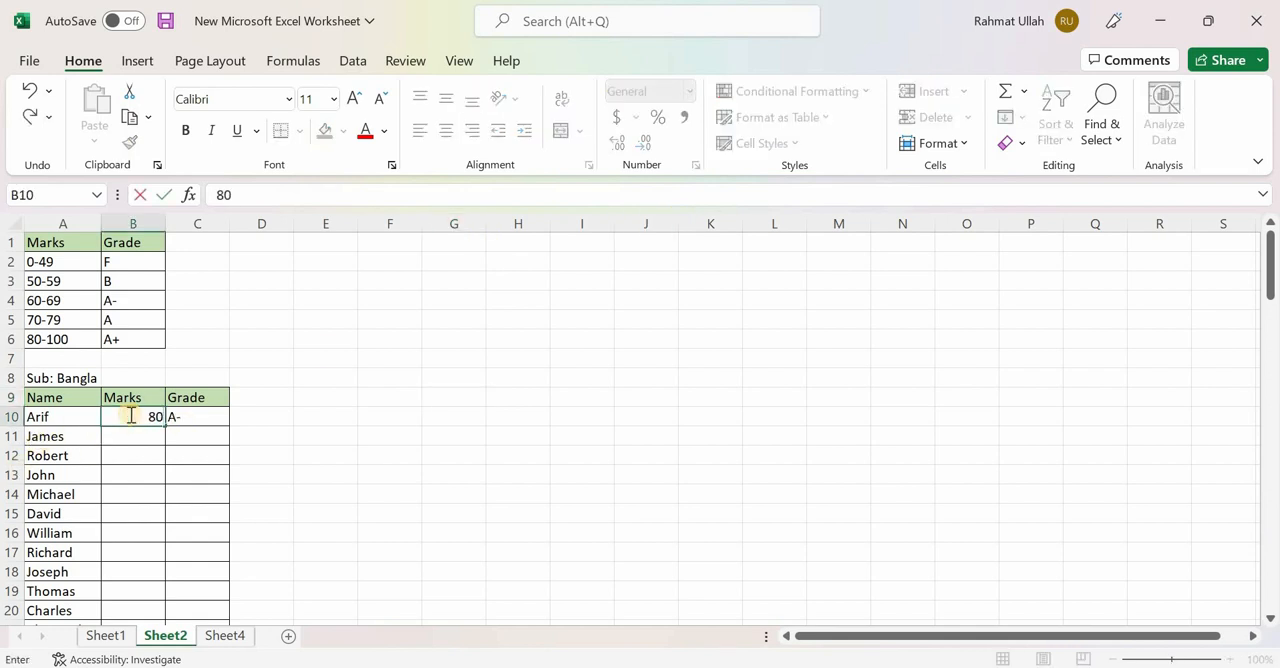
click(256, 467)
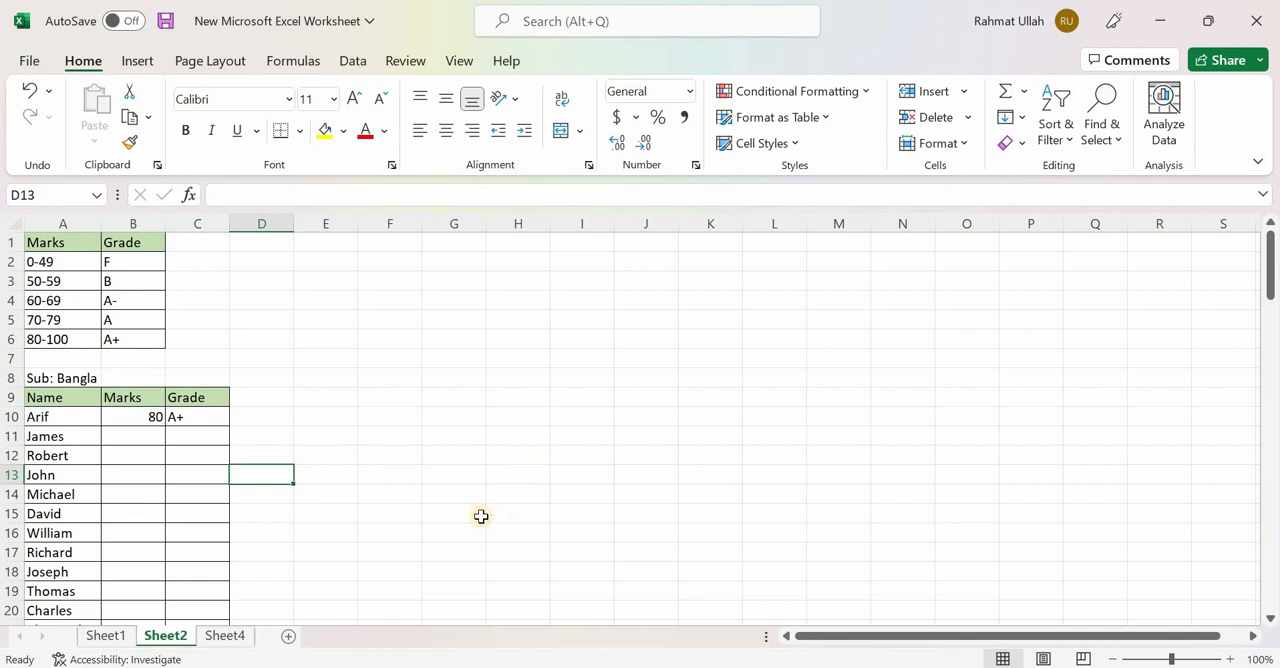
click(140, 418)
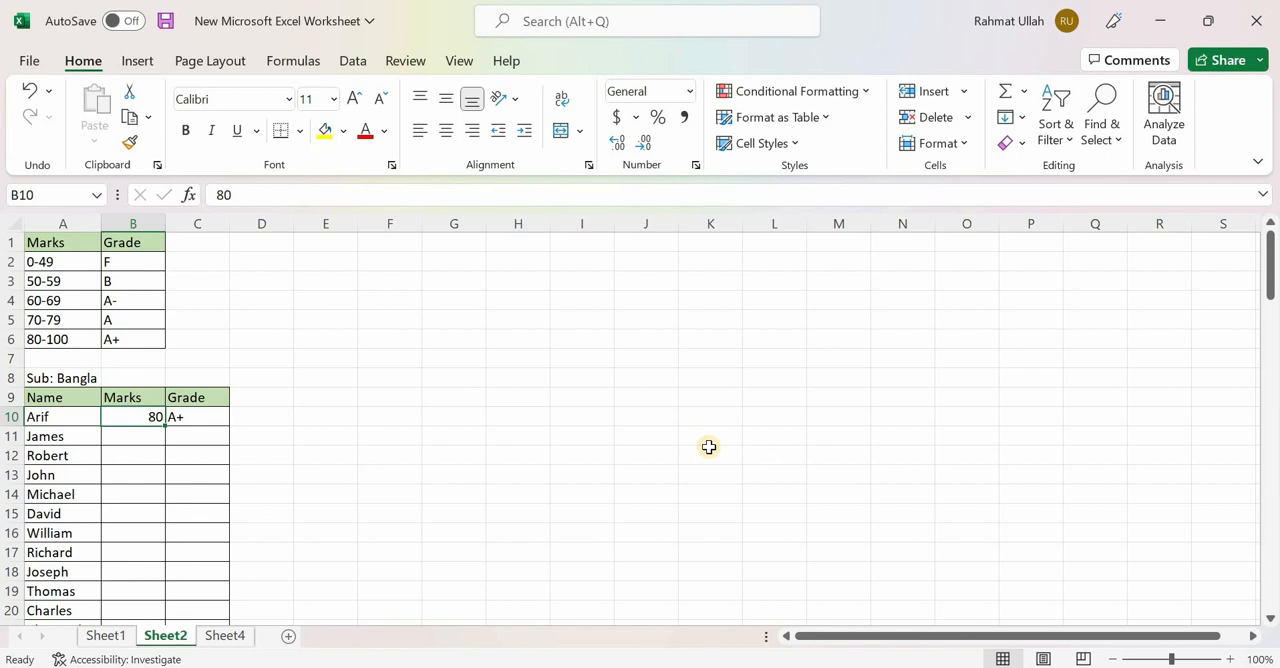
text(79)
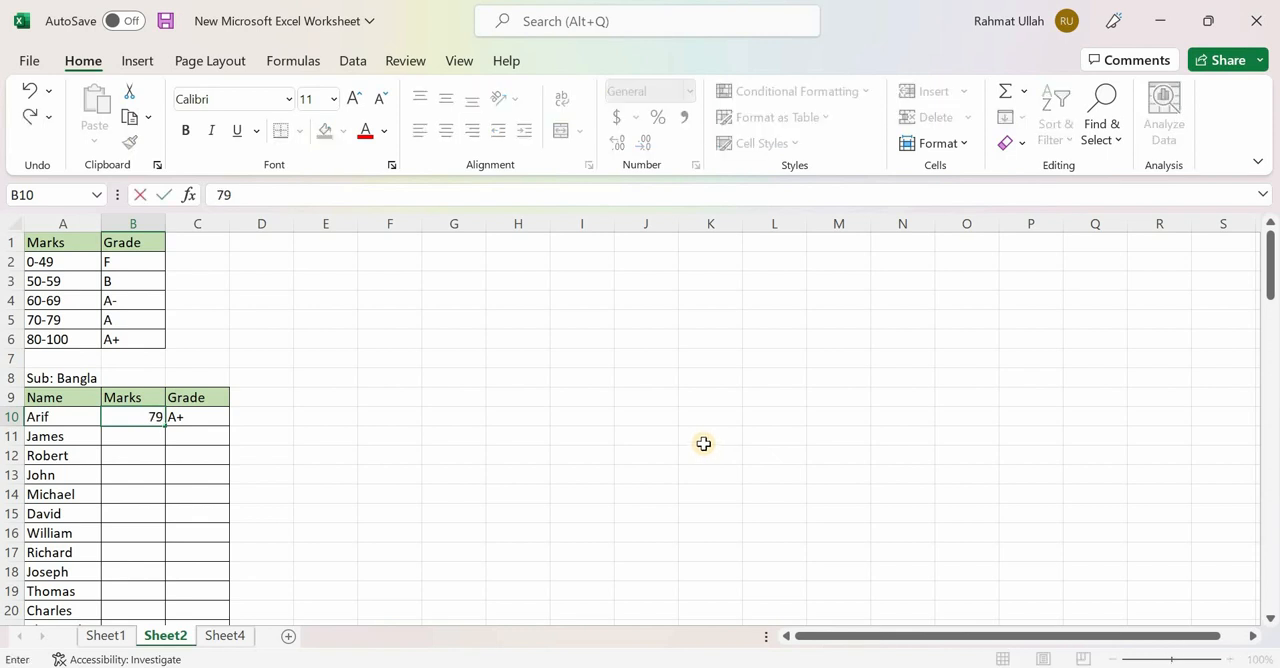
click(706, 446)
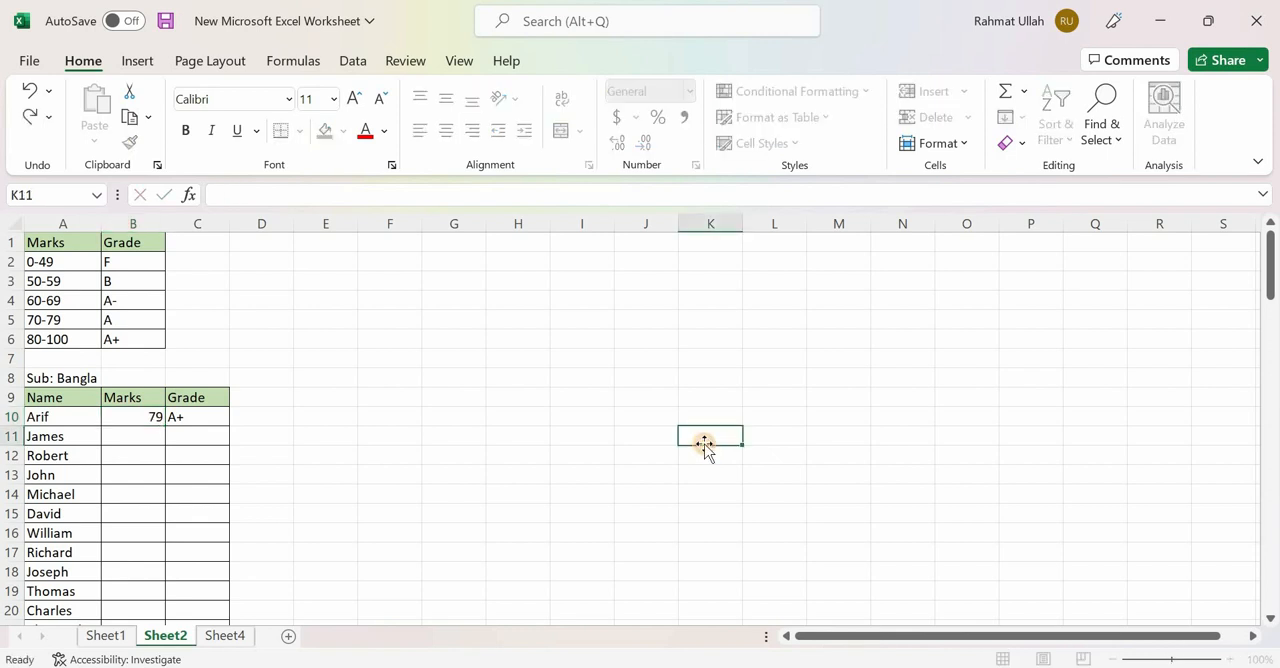
- Test the grade formula by setting the first student's mark in B10 to 70 and to 69
click(147, 416)
text(70)
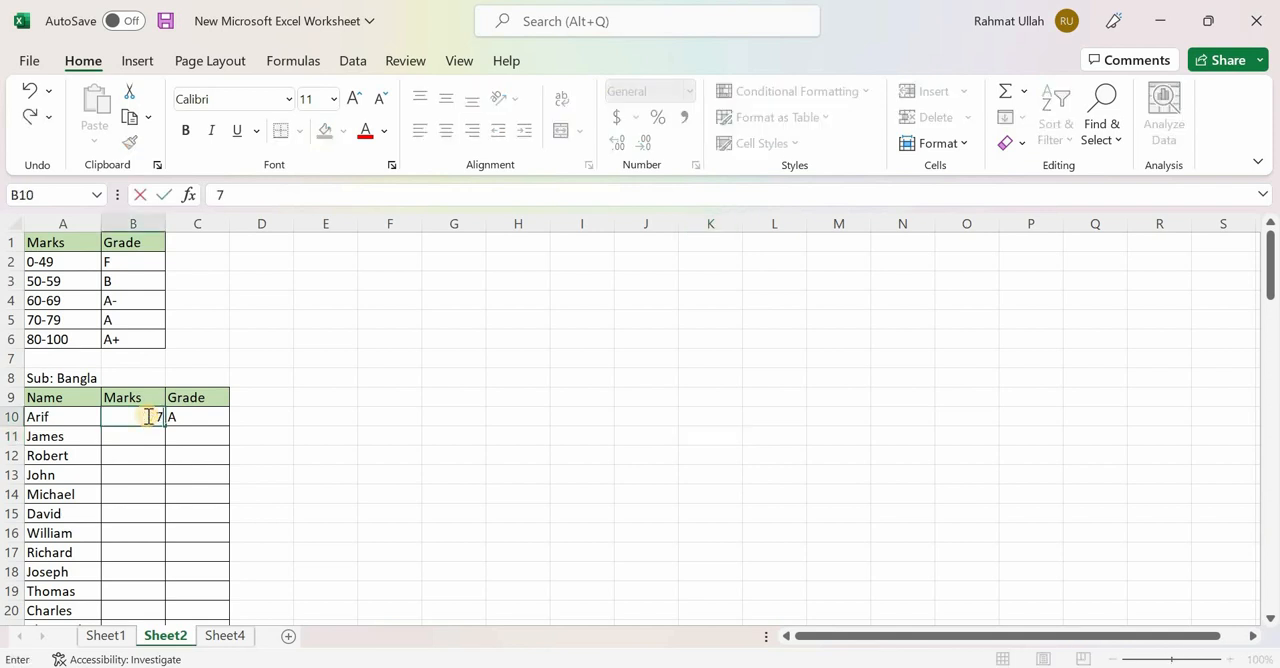
click(317, 494)
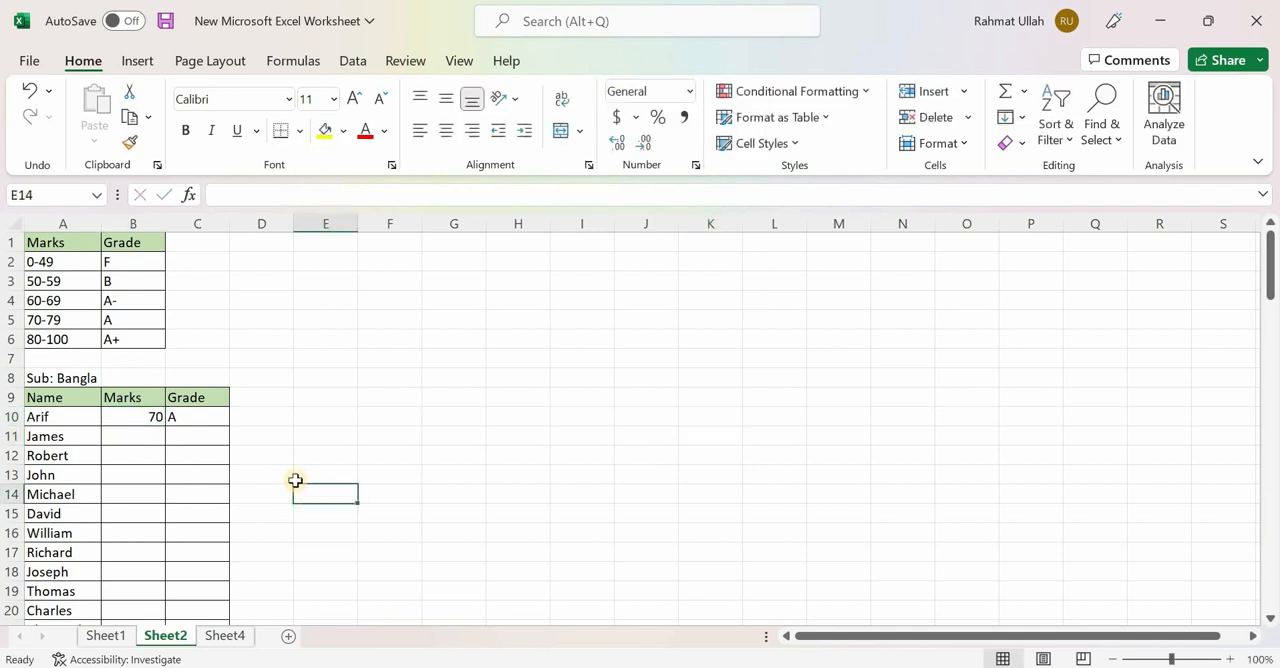
click(138, 417)
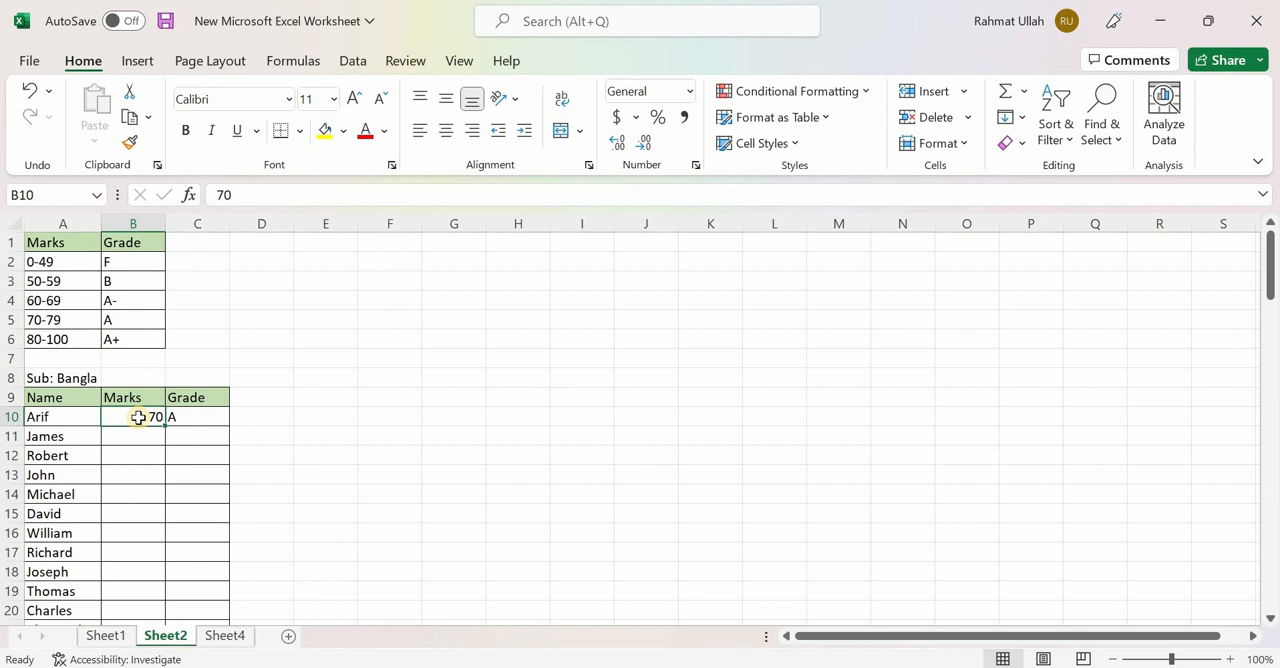
text(69)
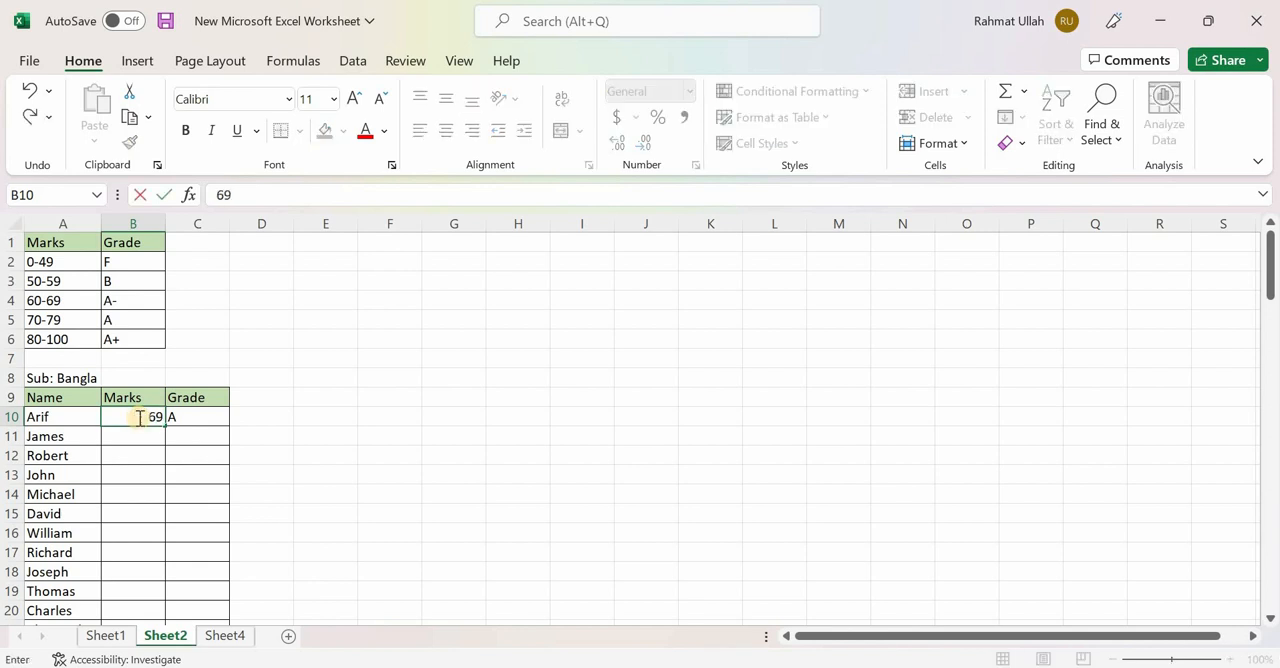
click(472, 494)
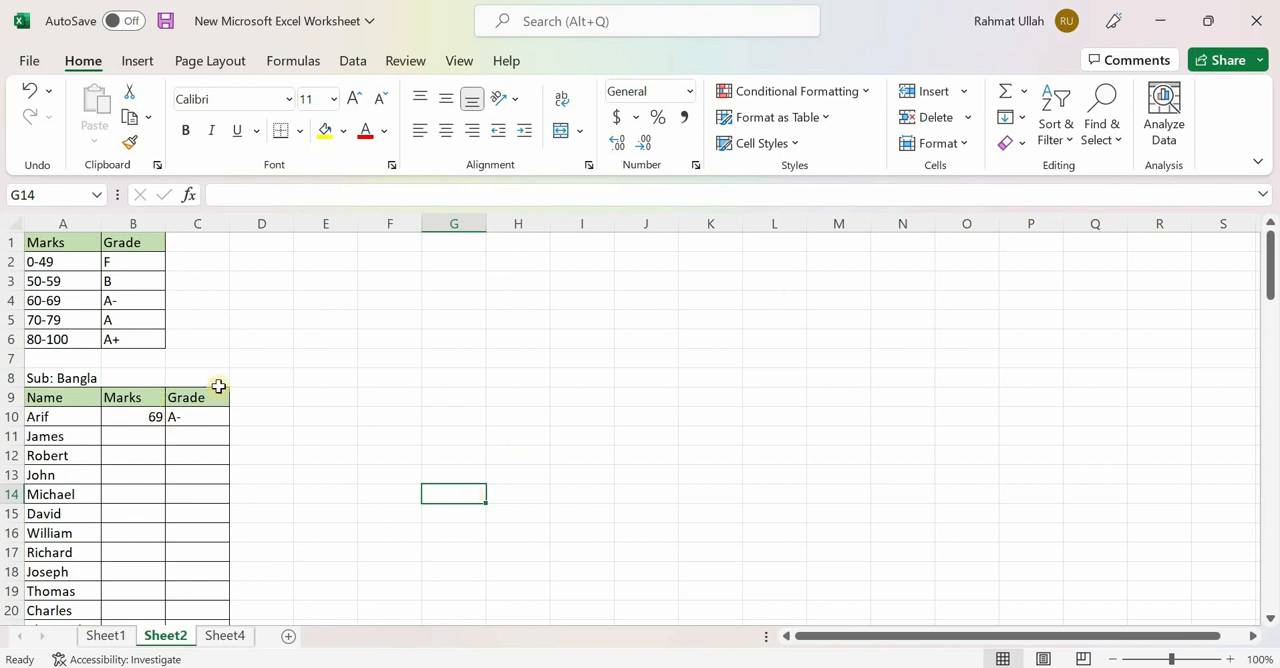
- Review the mark ranges in A2:A6, the B10>69 condition in the C10 formula and the list of students
drag(89, 259, 60, 340)
click(341, 348)
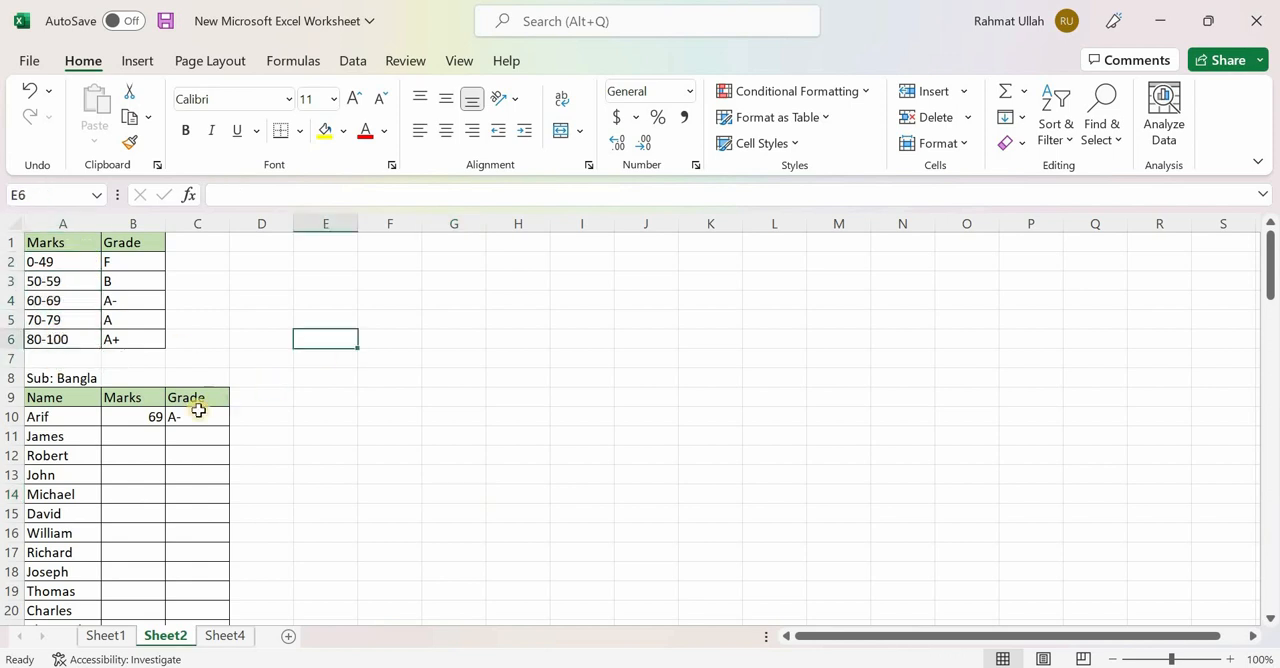
click(194, 410)
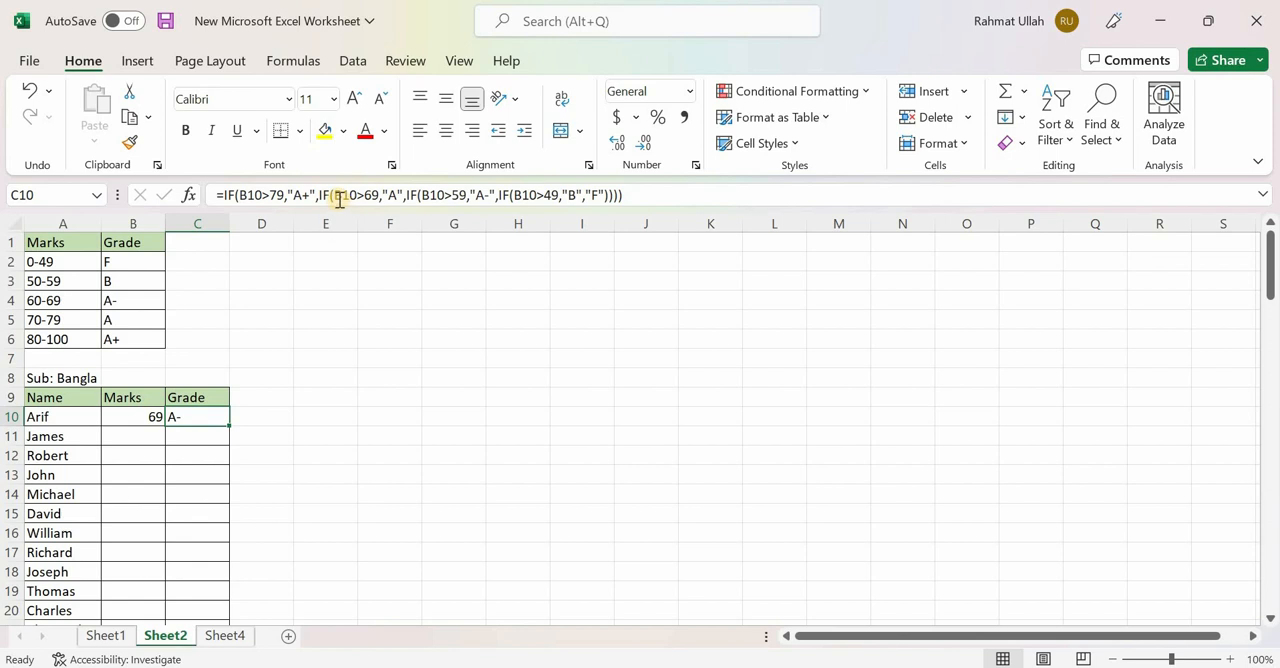
drag(336, 196, 380, 197)
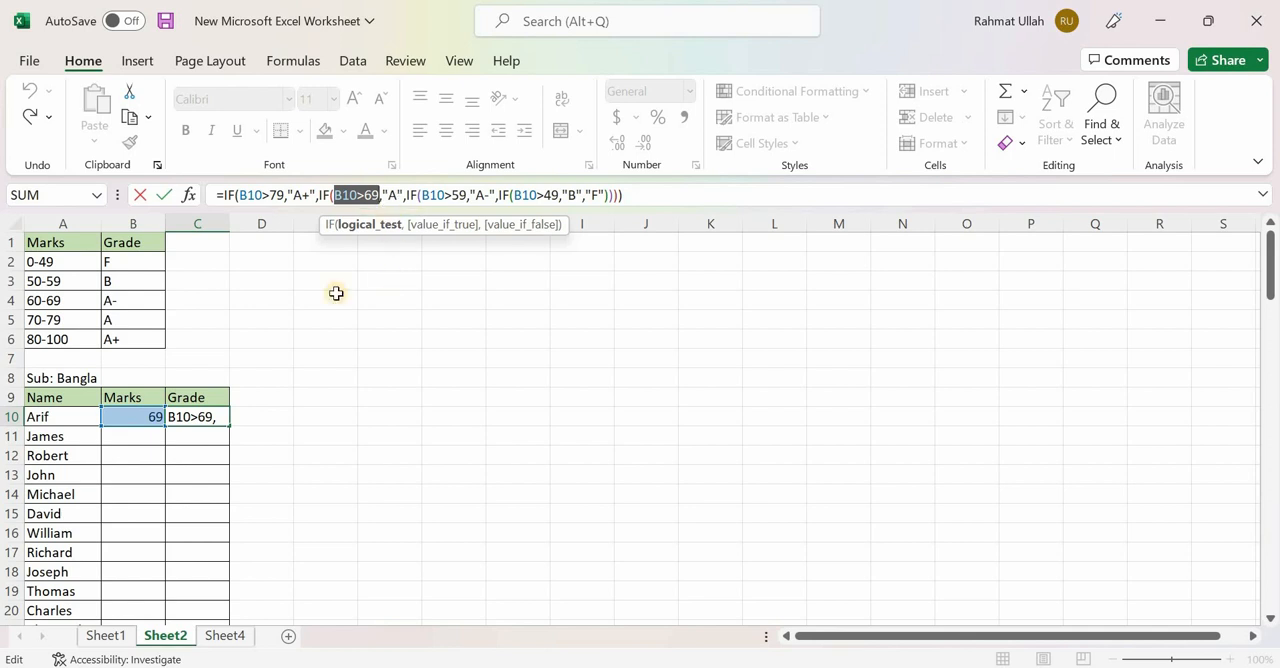
key(Return)
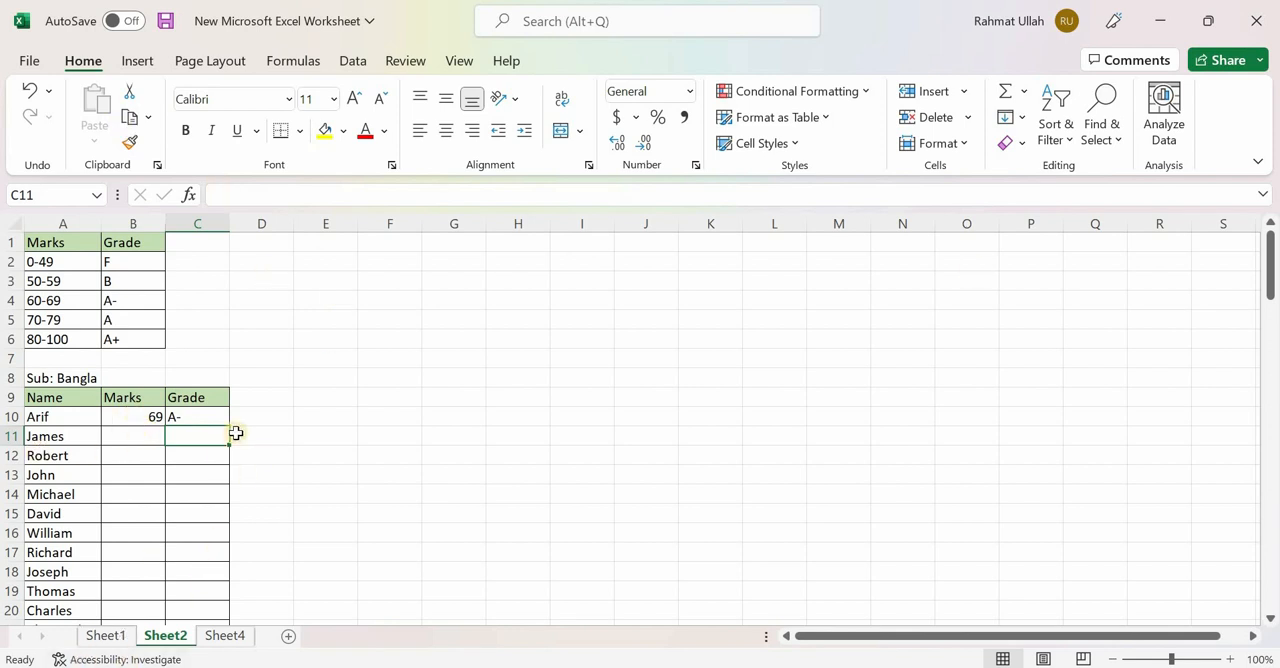
scroll(236, 434, down, 4)
scroll(236, 433, up, 3)
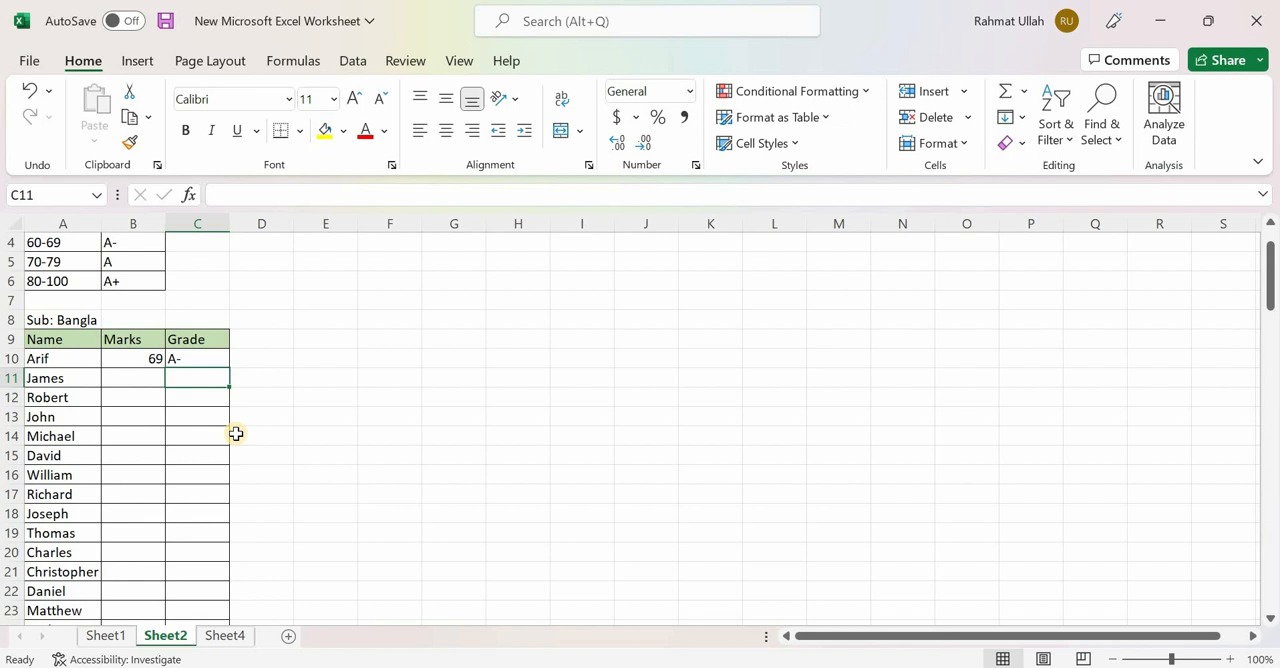
scroll(100, 468, down, 11)
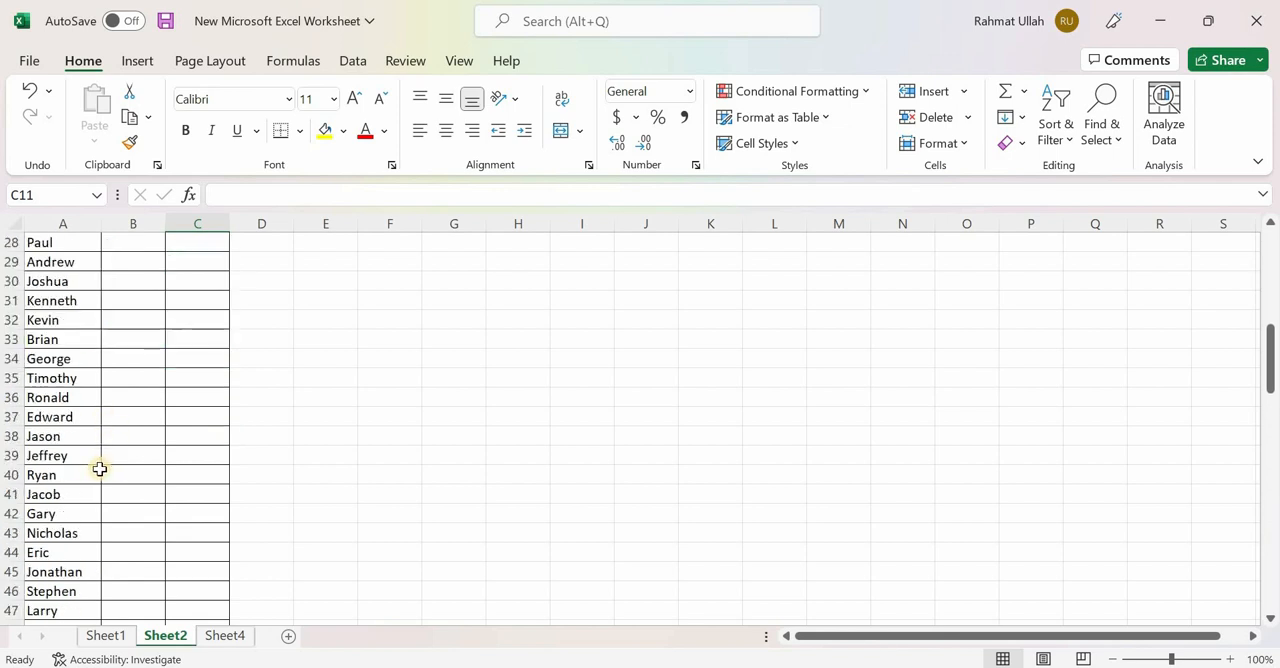
scroll(75, 494, up, 12)
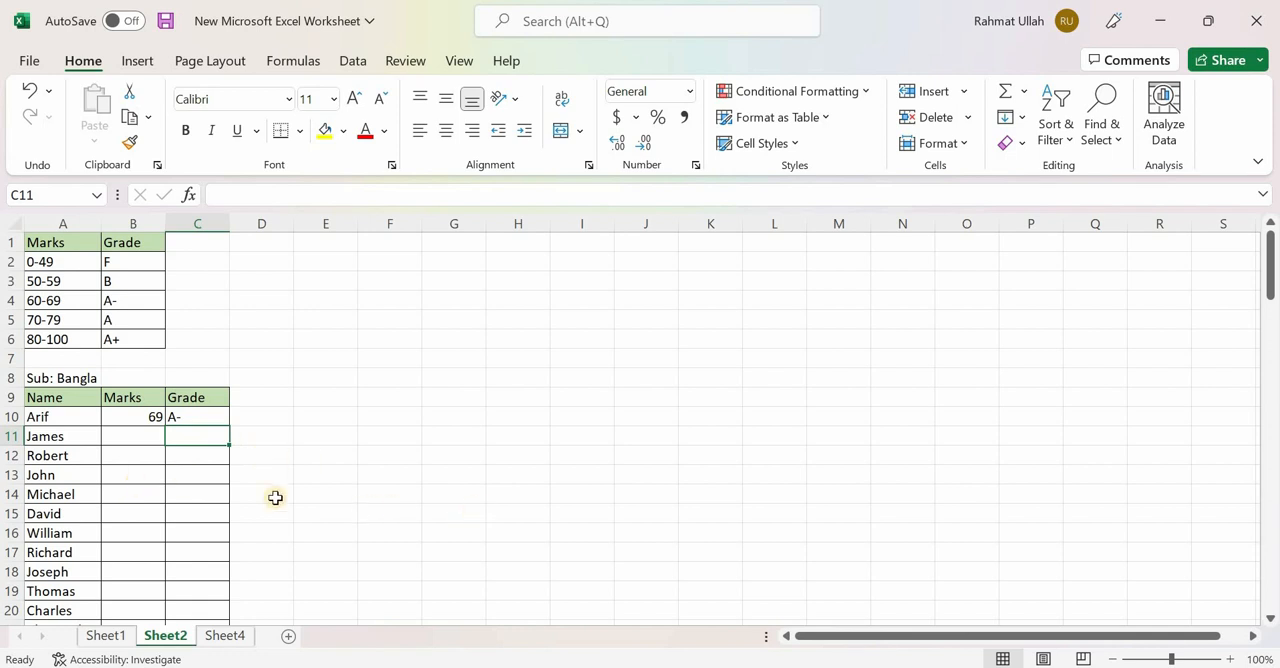
- Fill the marks of all remaining students in B11:B110 with the formula =RANDBETWEEN(20,100)
click(126, 436)
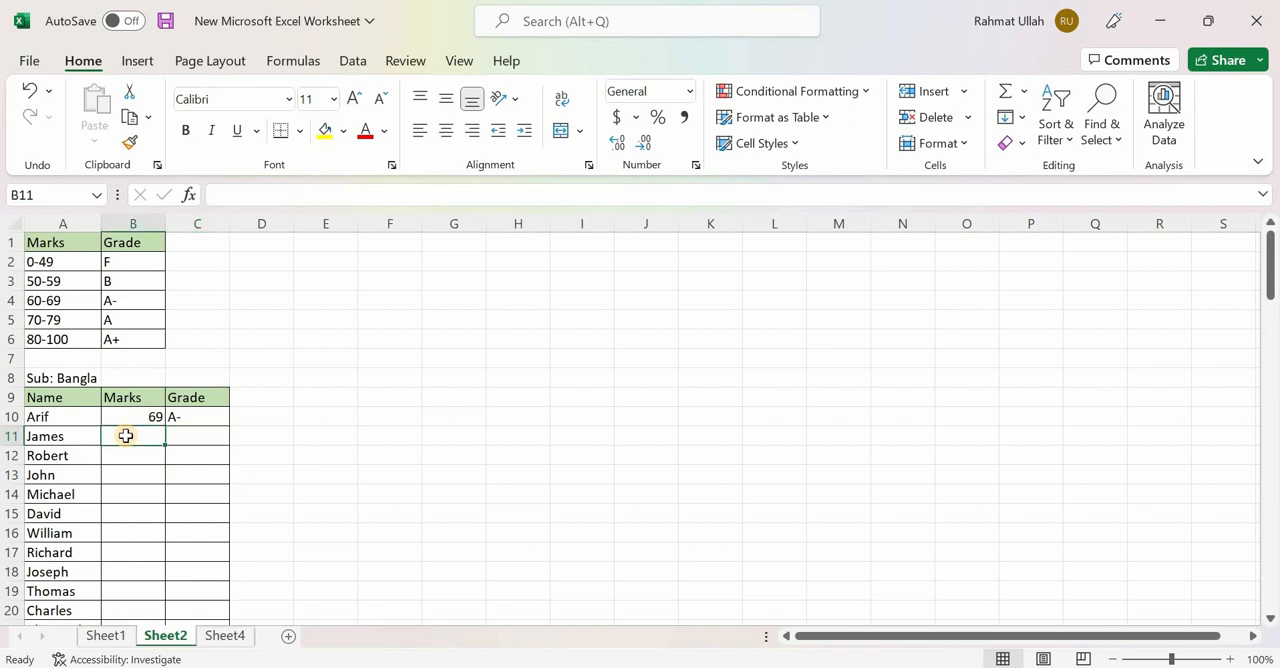
click(144, 458)
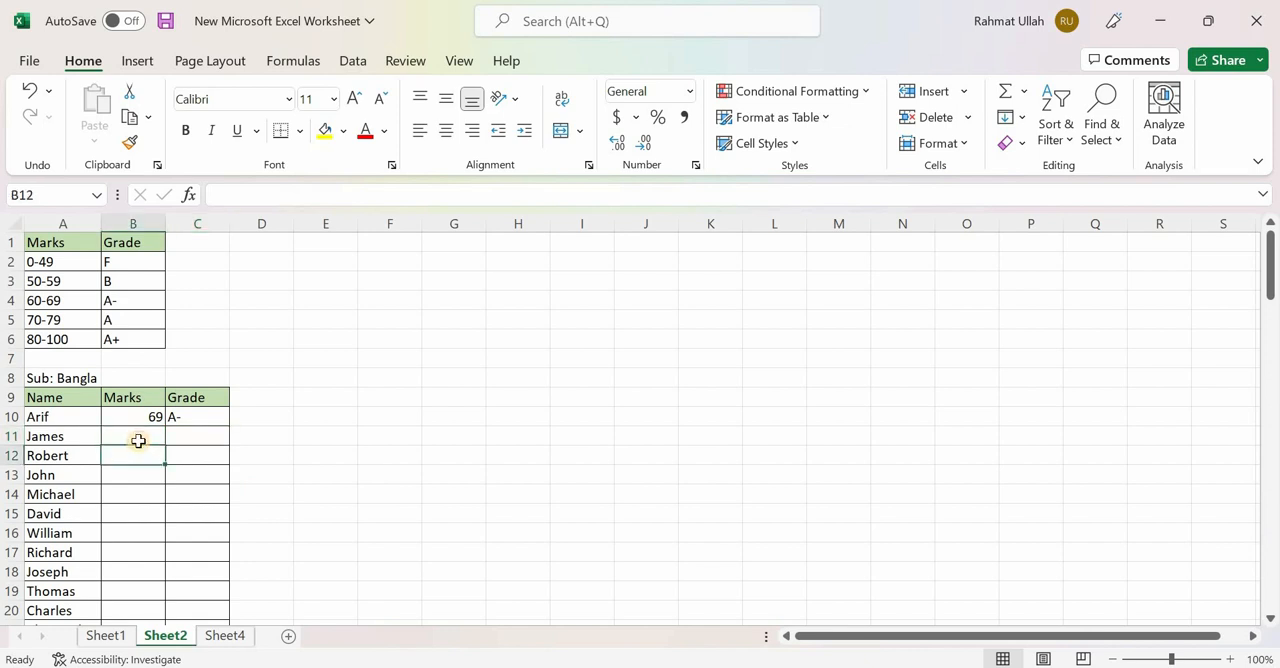
click(138, 441)
drag(138, 441, 126, 563)
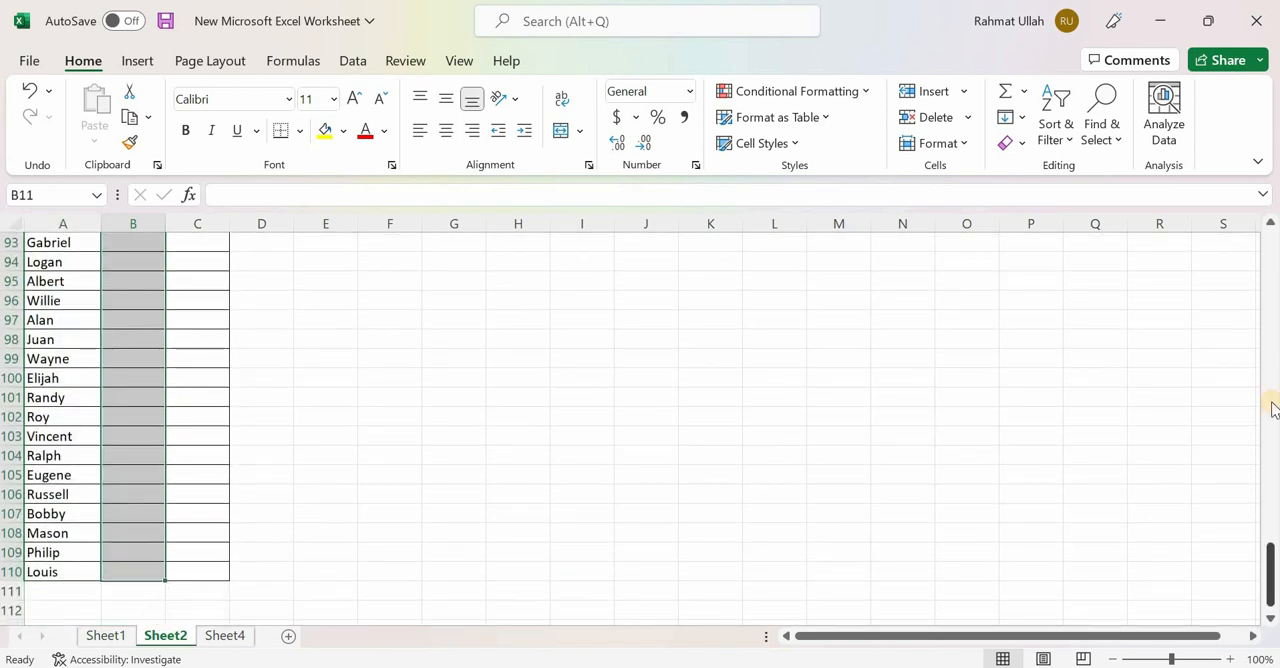
text(=)
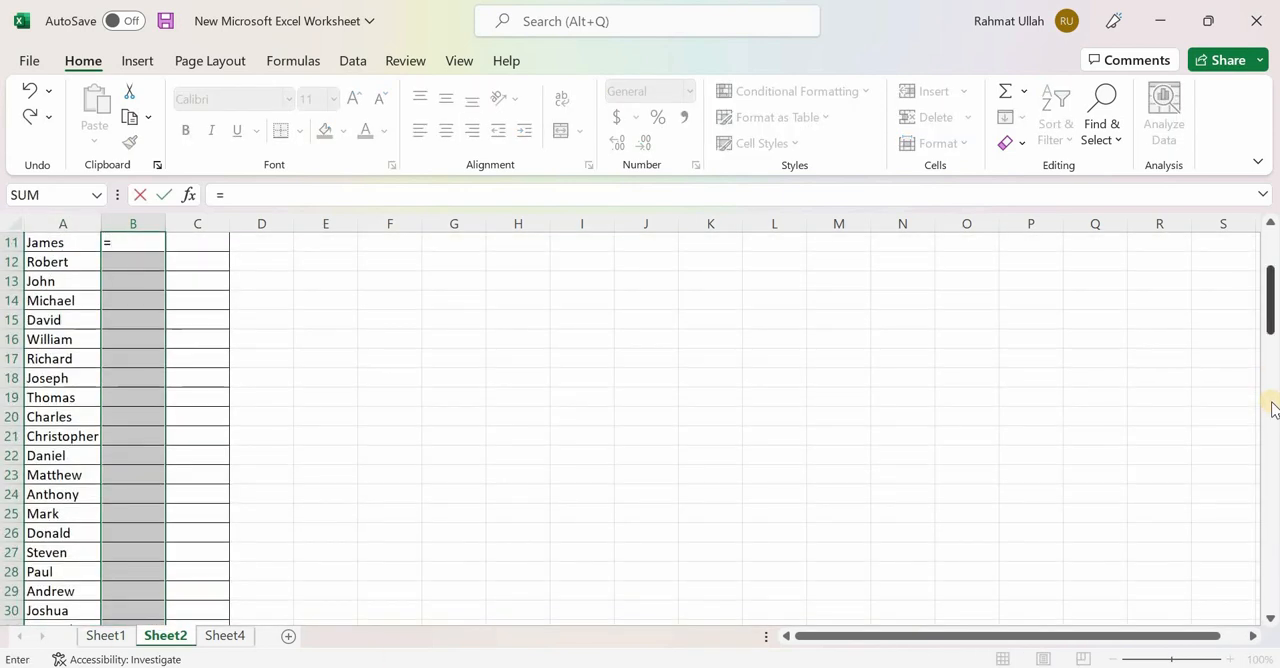
text(rand)
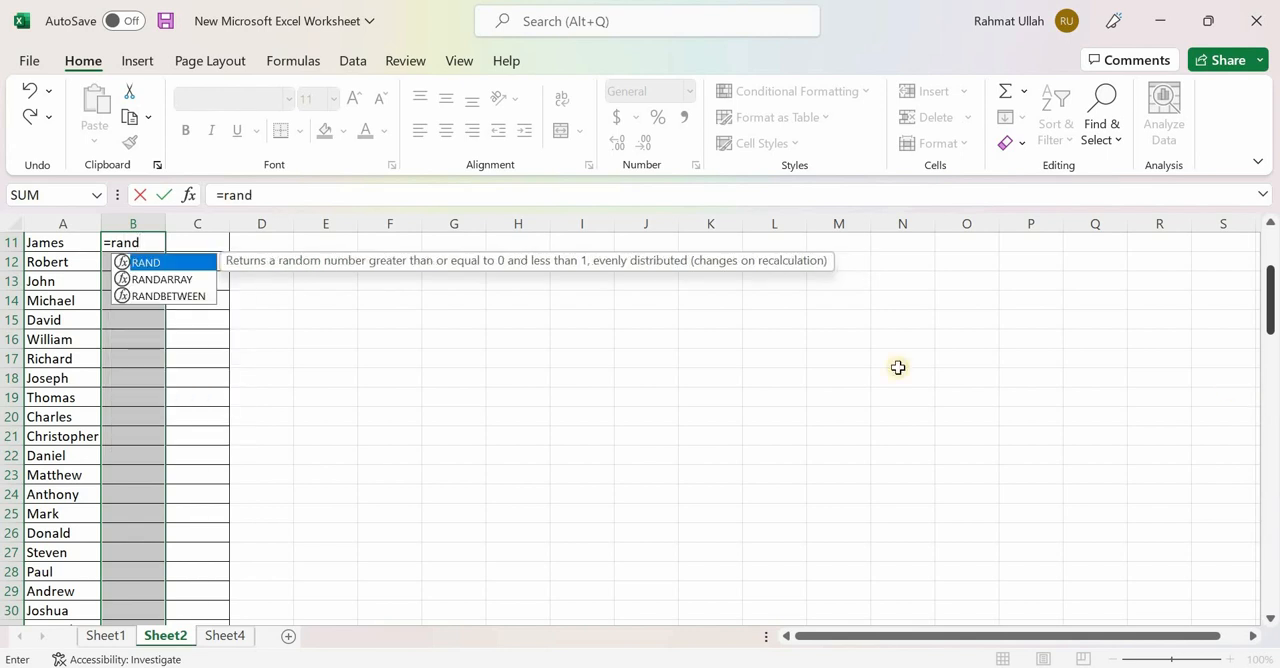
double_click(150, 296)
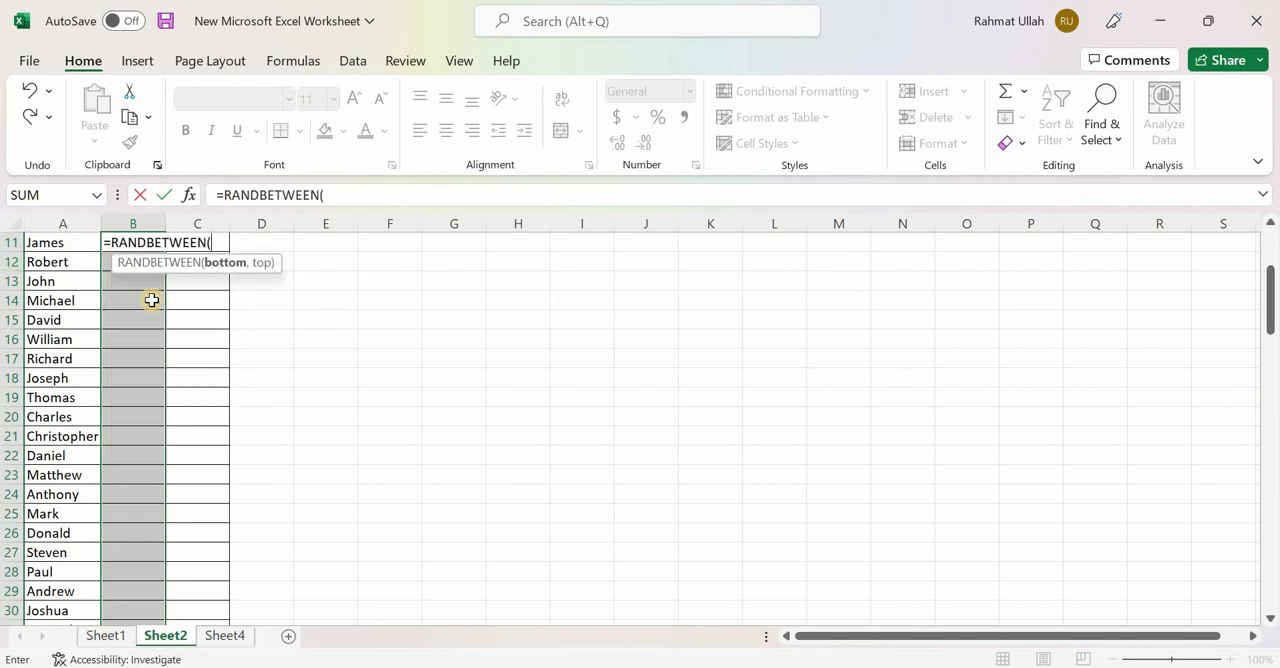
click(335, 196)
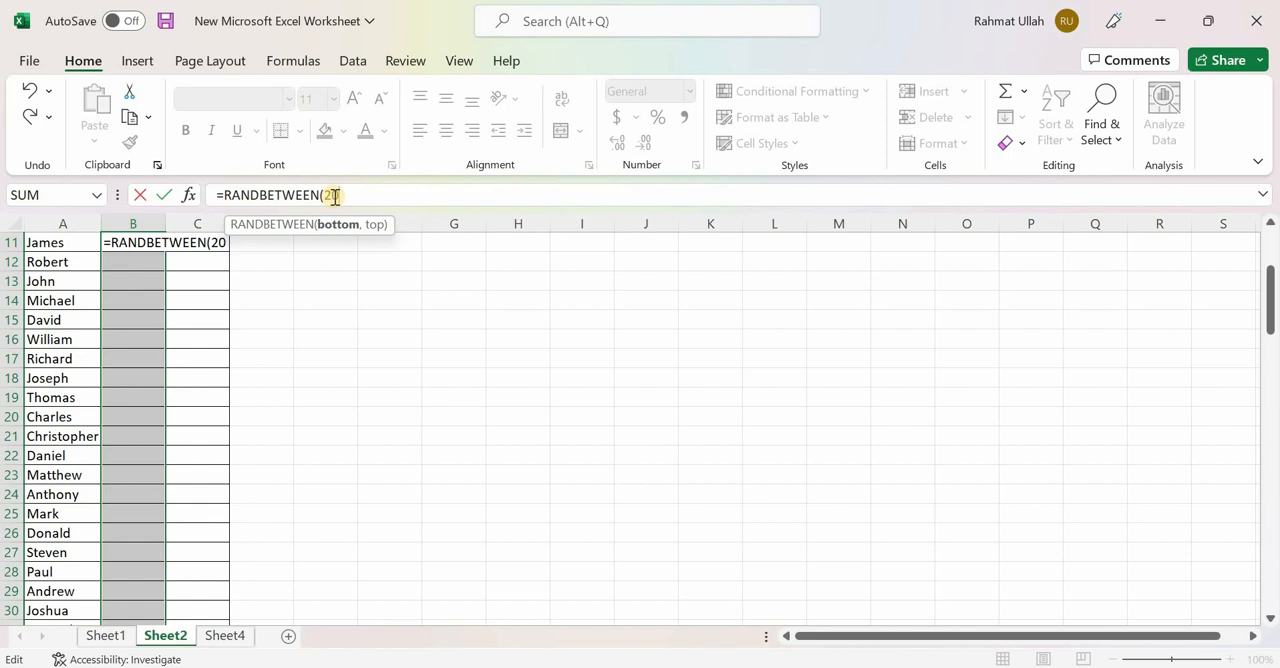
text(20,100)
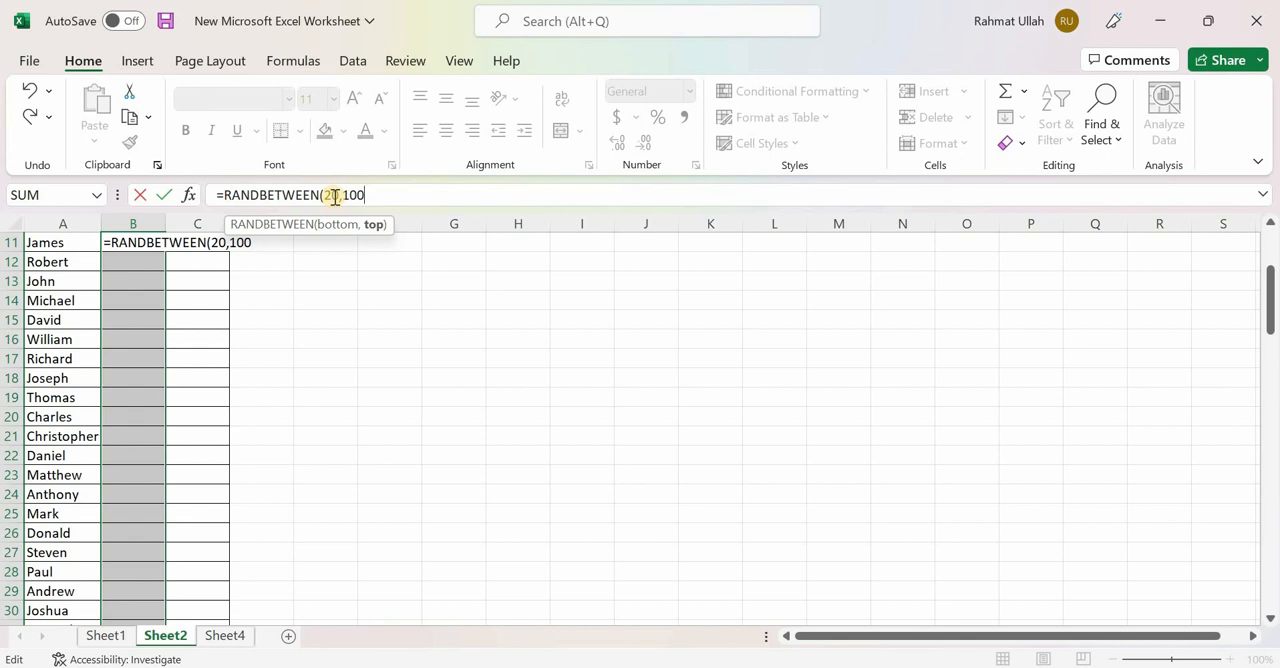
text())
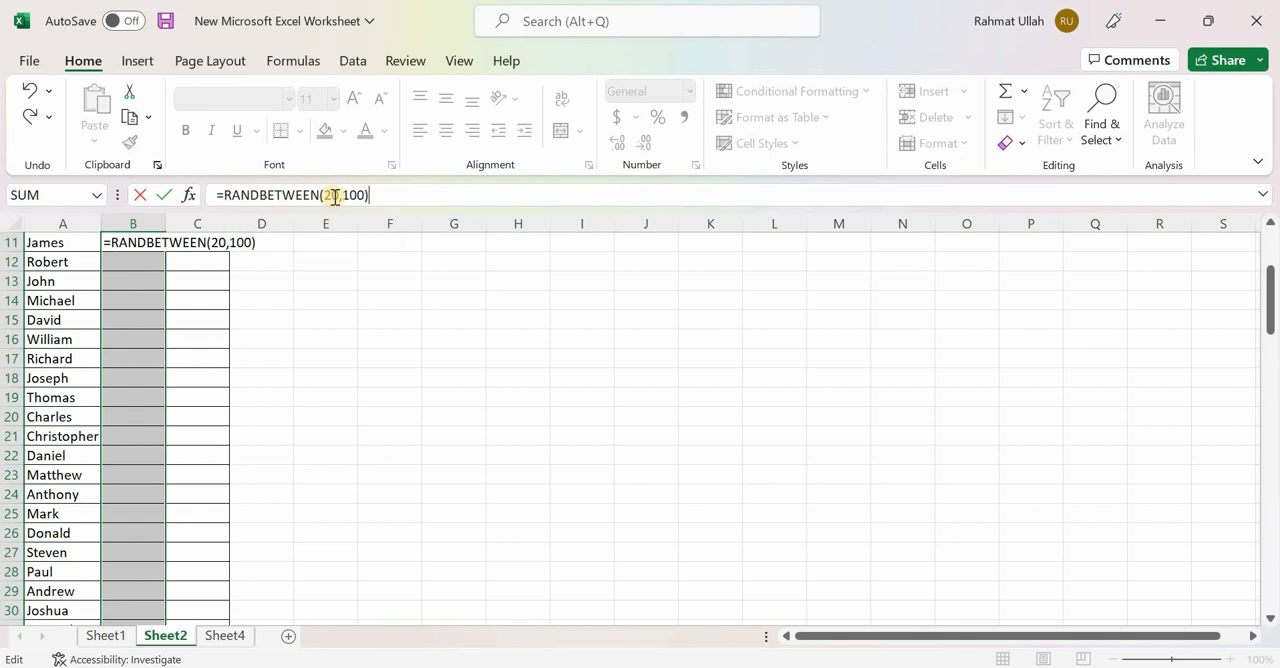
key(ctrl+Return)
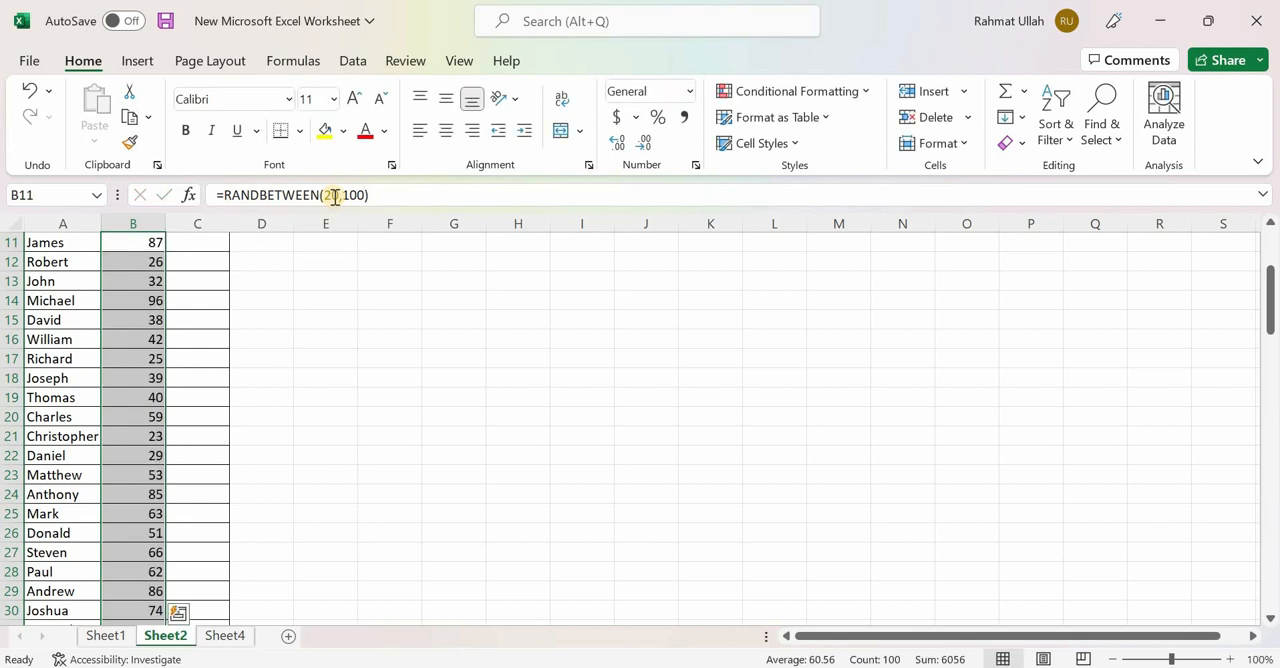
- Fill the nested IF grade formula from C10 down through C110 for all students
scroll(213, 505, down, 10)
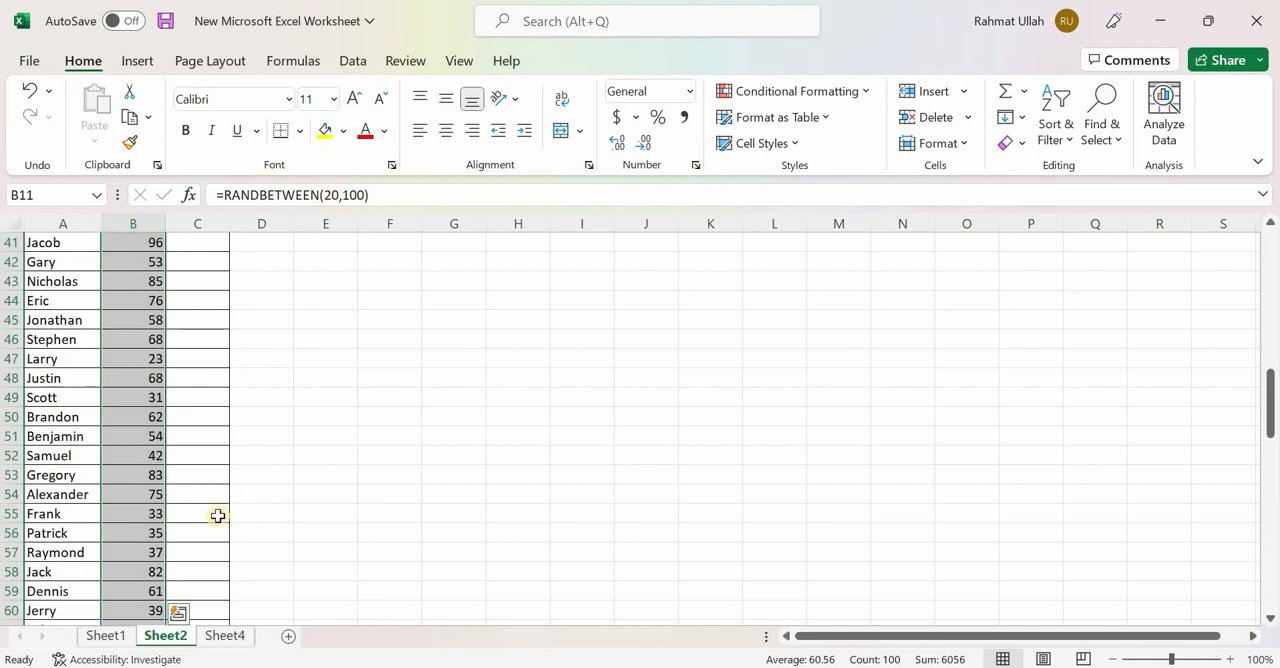
scroll(217, 515, up, 13)
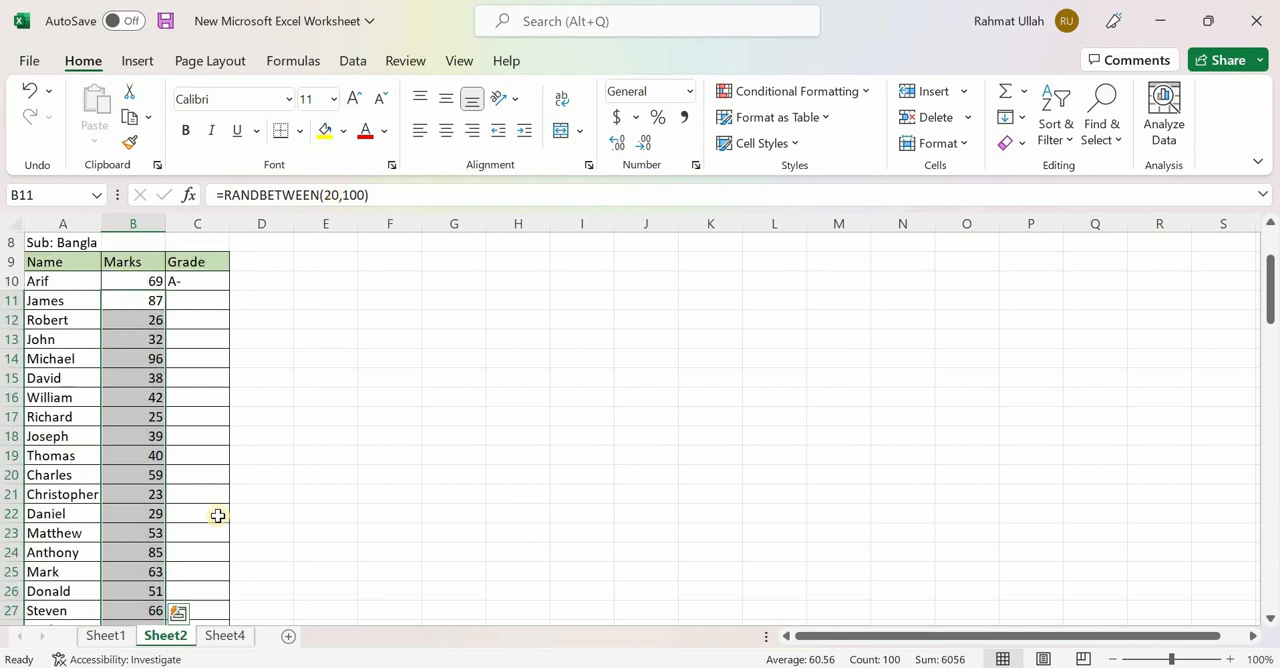
click(380, 434)
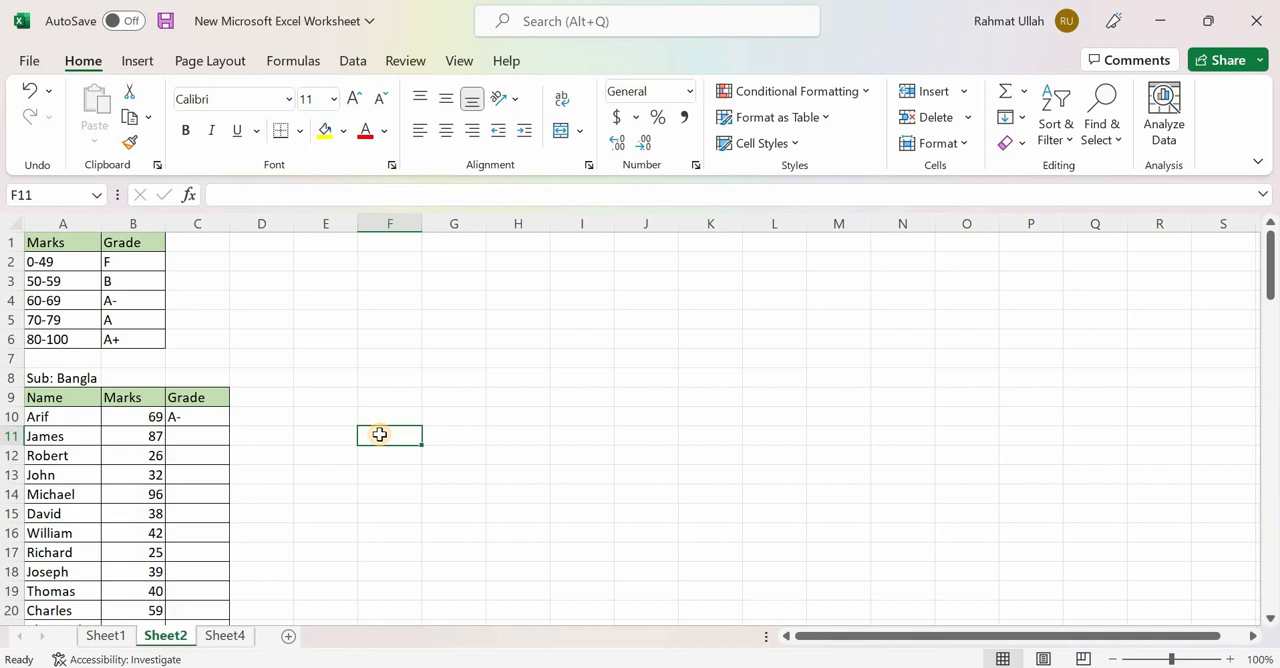
scroll(265, 305, down, 2)
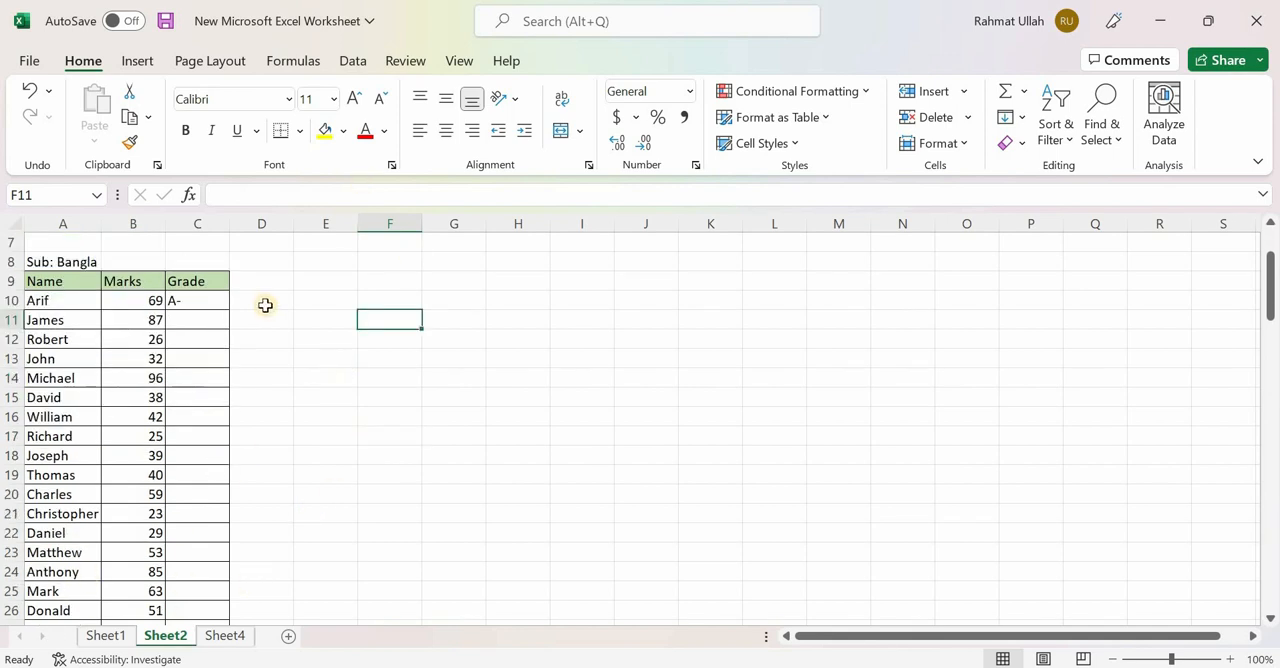
scroll(258, 335, down, 1)
scroll(203, 300, up, 1)
click(200, 300)
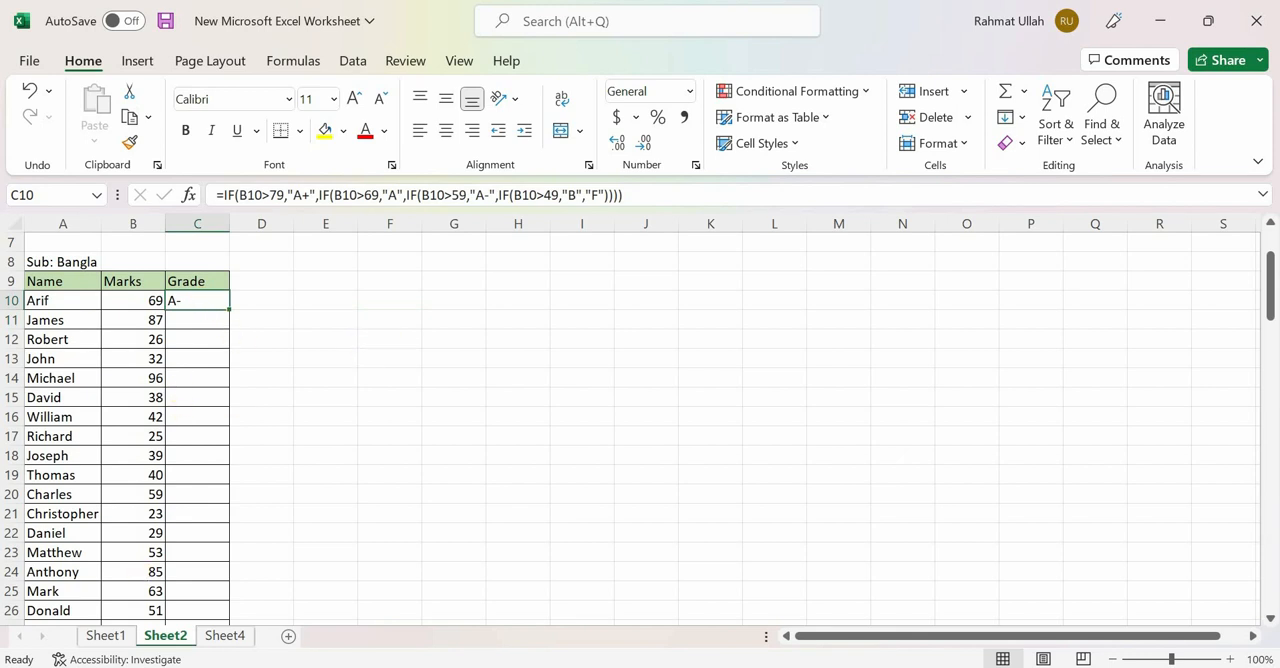
click(268, 341)
drag(211, 300, 210, 590)
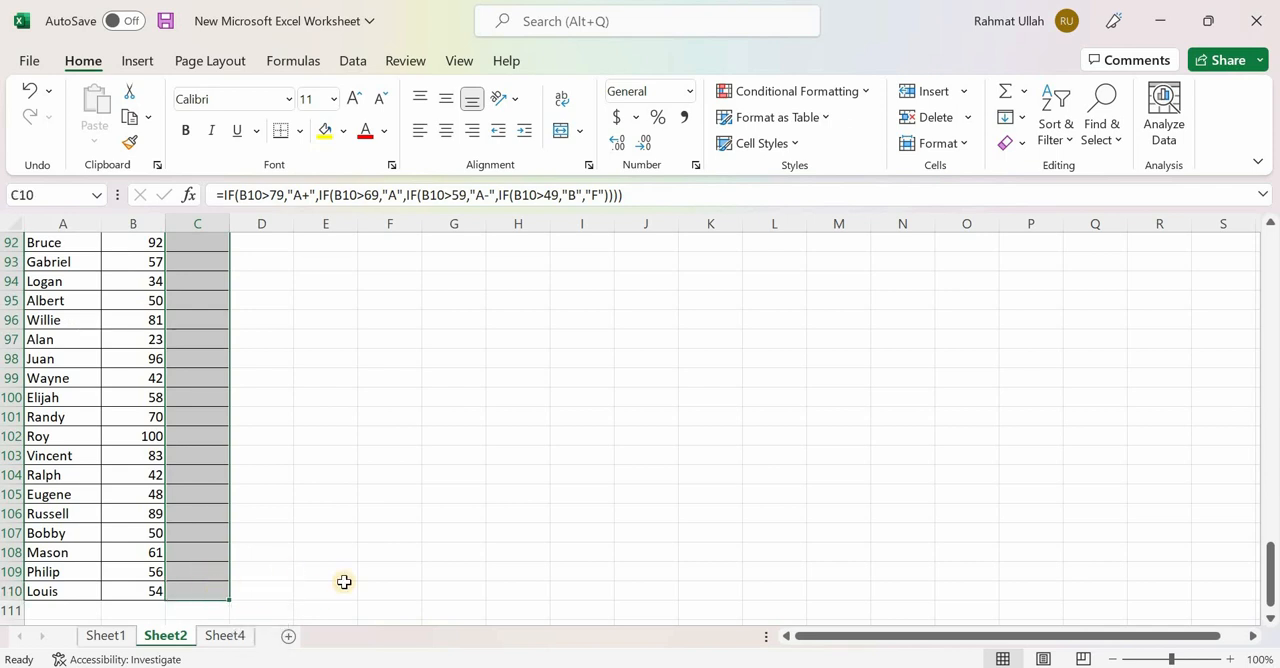
key(ctrl+d)
- Check the students' marks and grades against the grading scale in A1:B6
scroll(383, 461, up, 16)
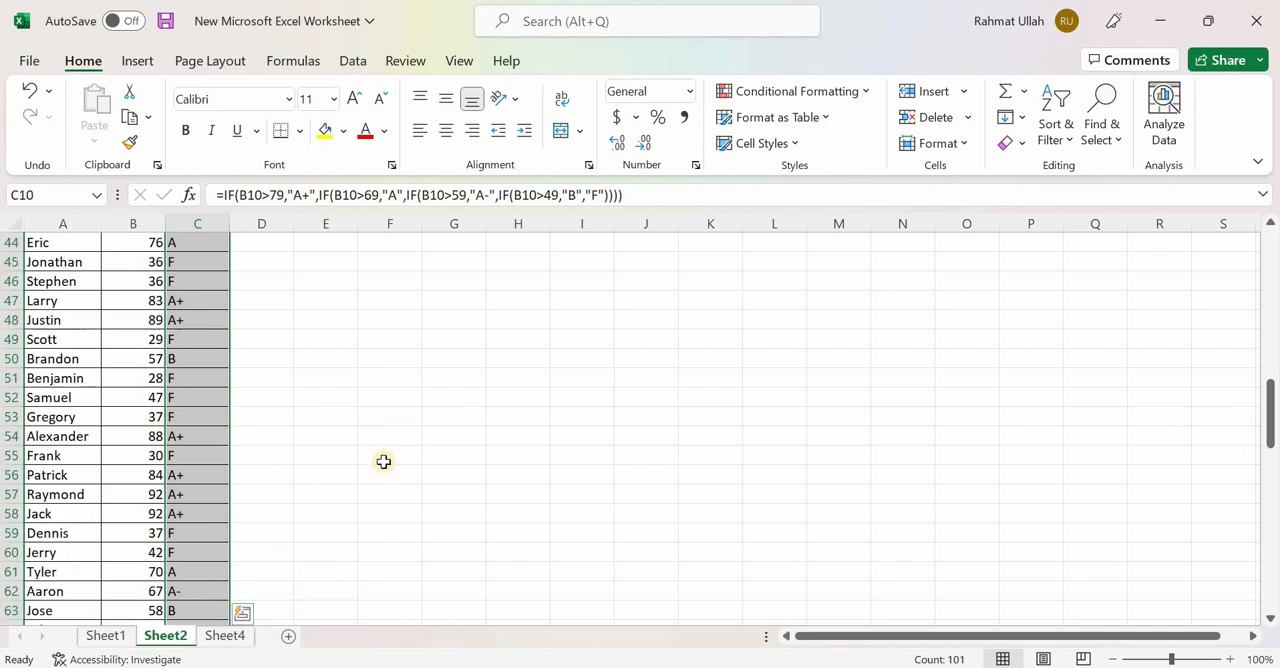
scroll(383, 461, up, 14)
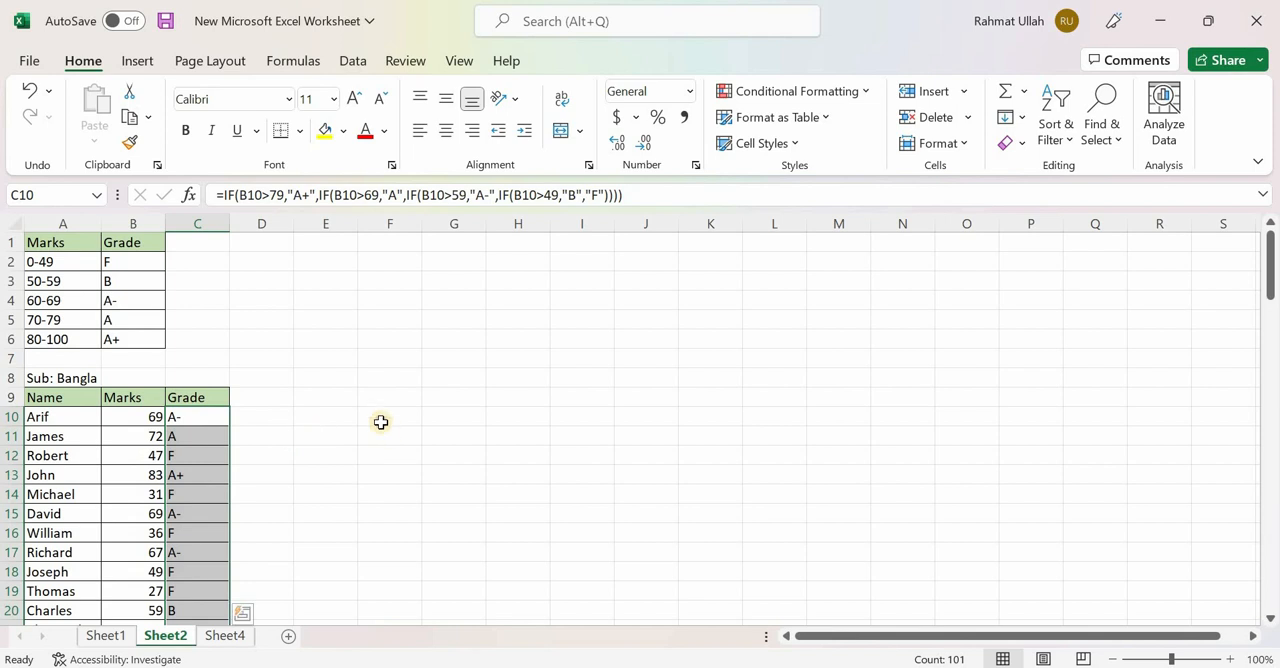
click(381, 430)
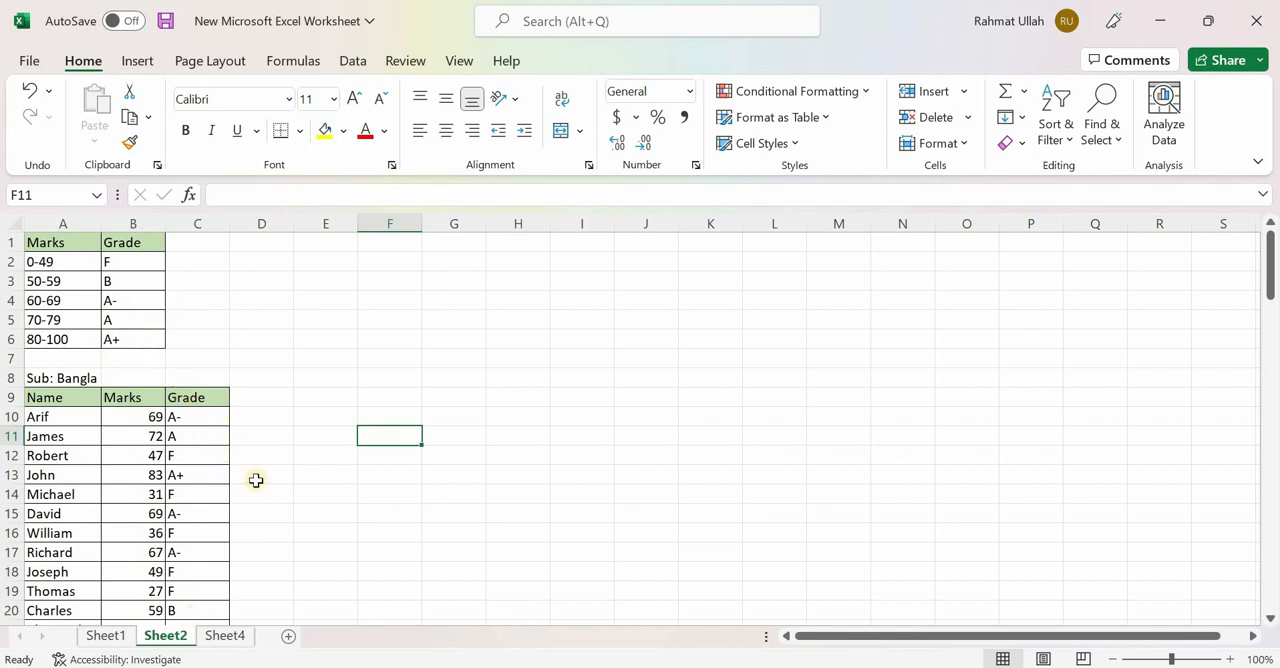
scroll(256, 480, down, 1)
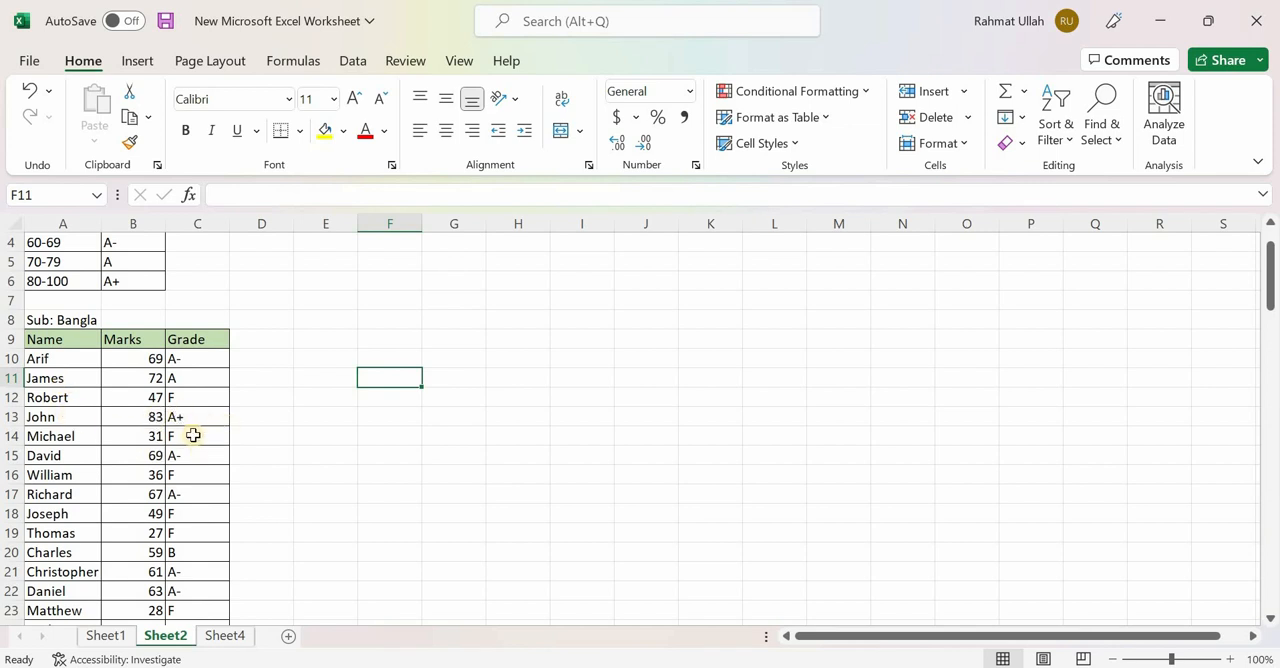
scroll(160, 400, up, 1)
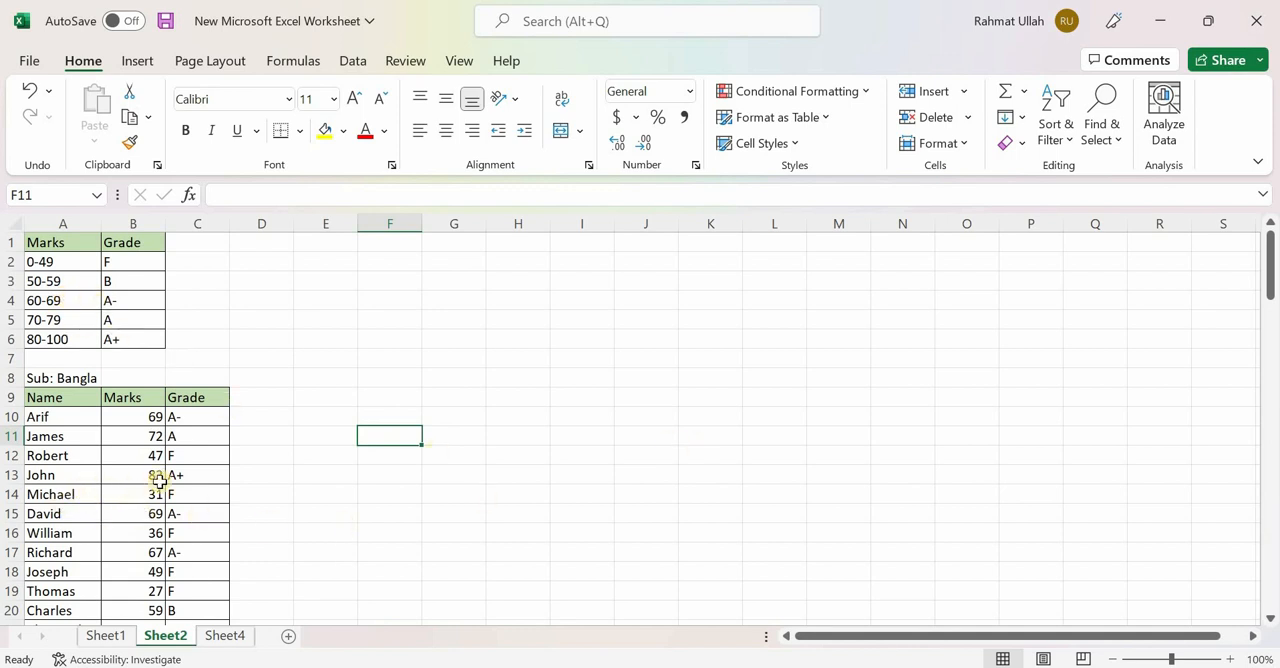
scroll(208, 494, down, 1)
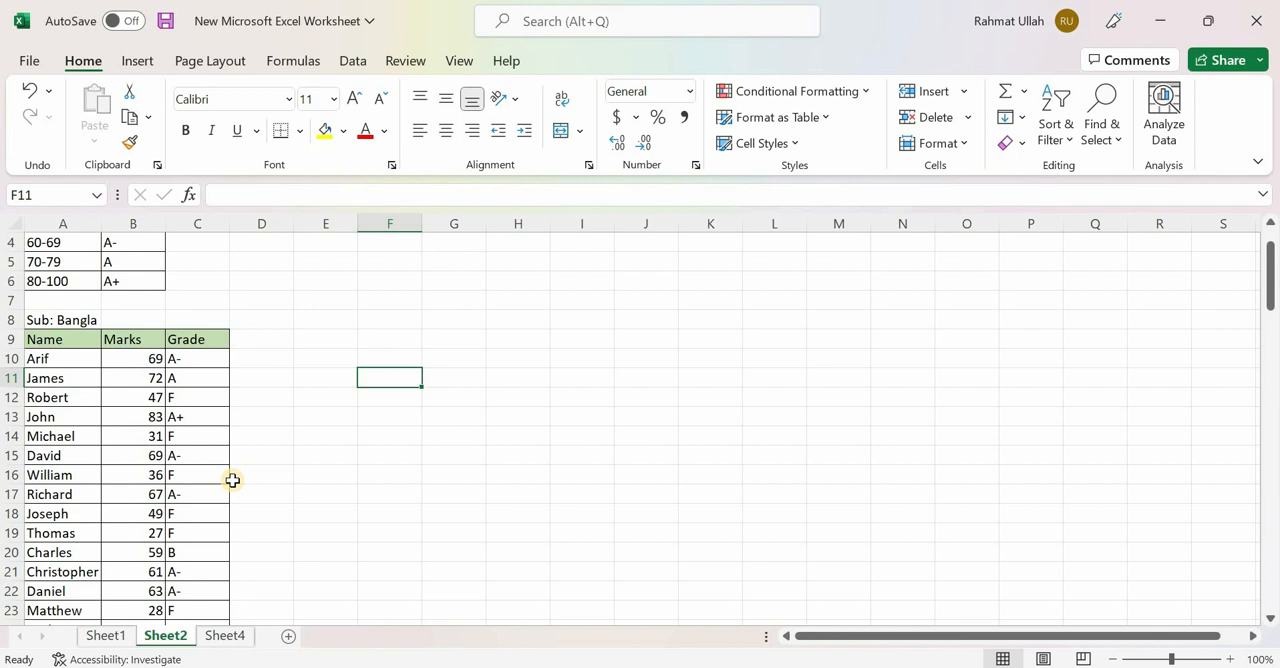
scroll(196, 472, up, 1)
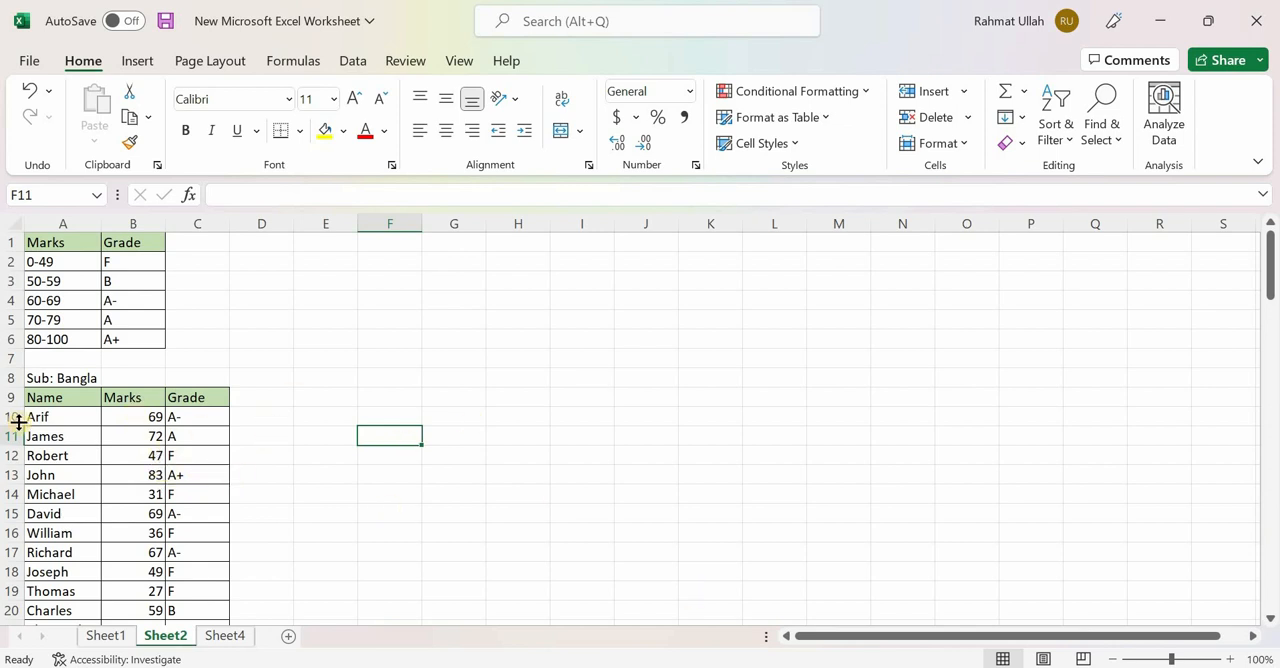
- Recalculate the random marks in column B three times and check the students' grades in column C against the new marks
double_click(308, 436)
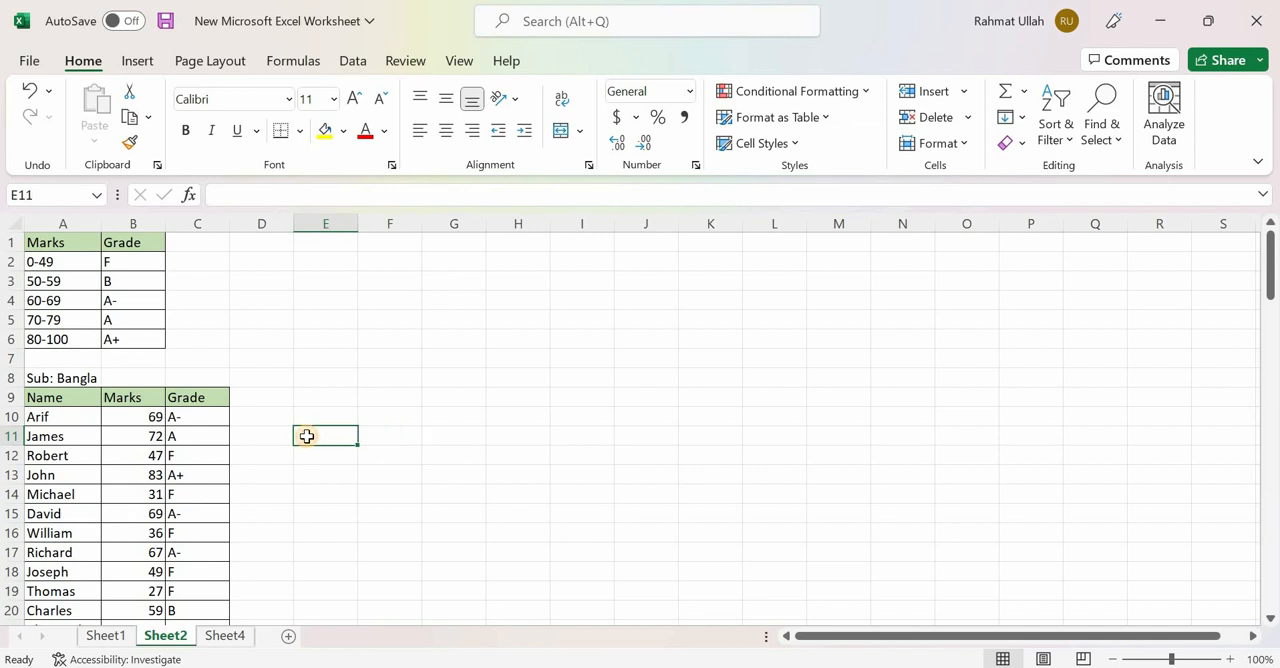
click(348, 358)
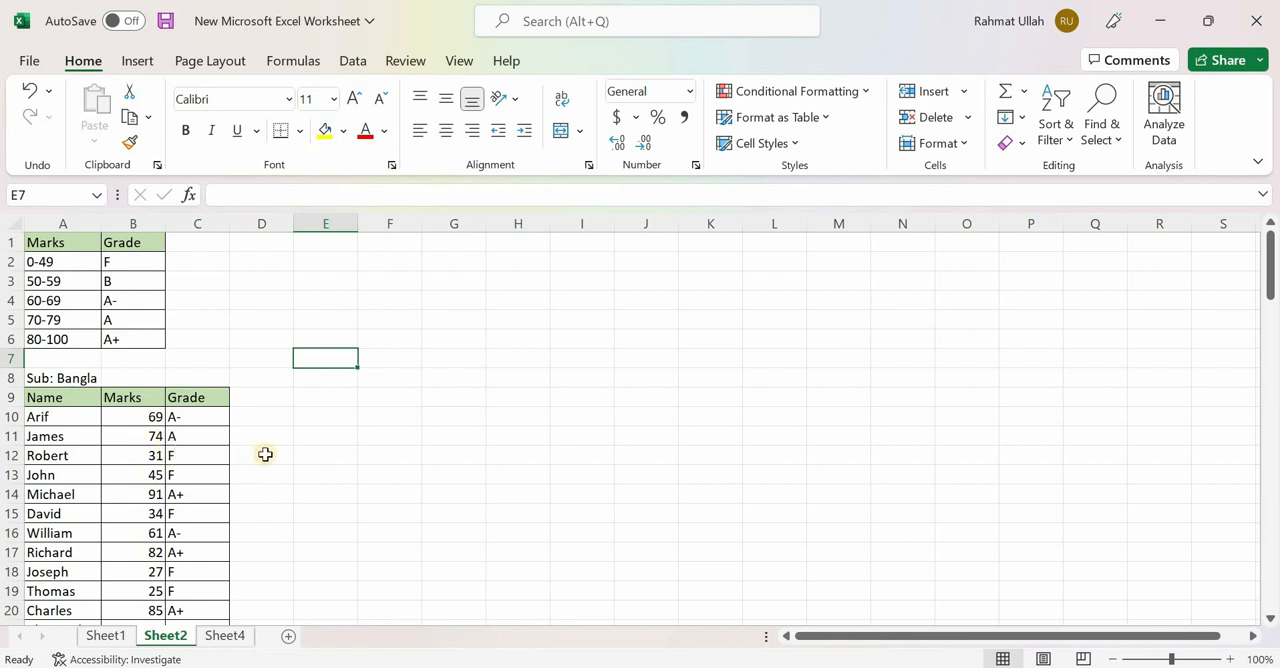
double_click(320, 440)
click(325, 400)
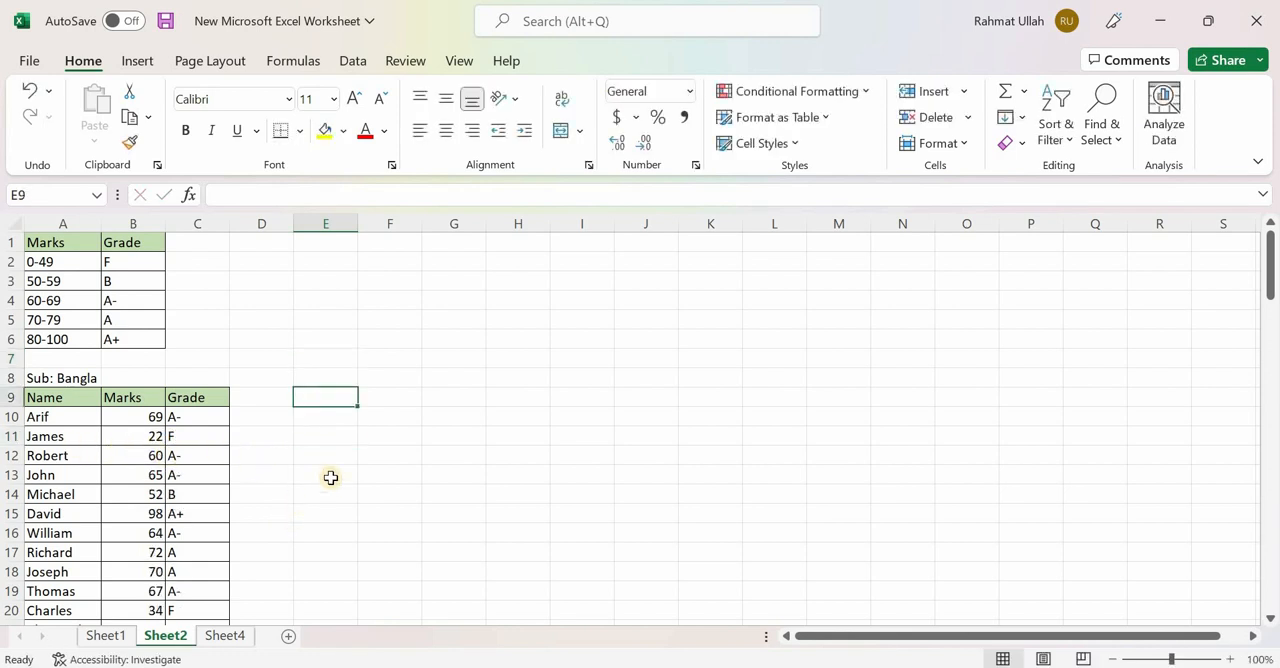
double_click(332, 401)
click(322, 469)
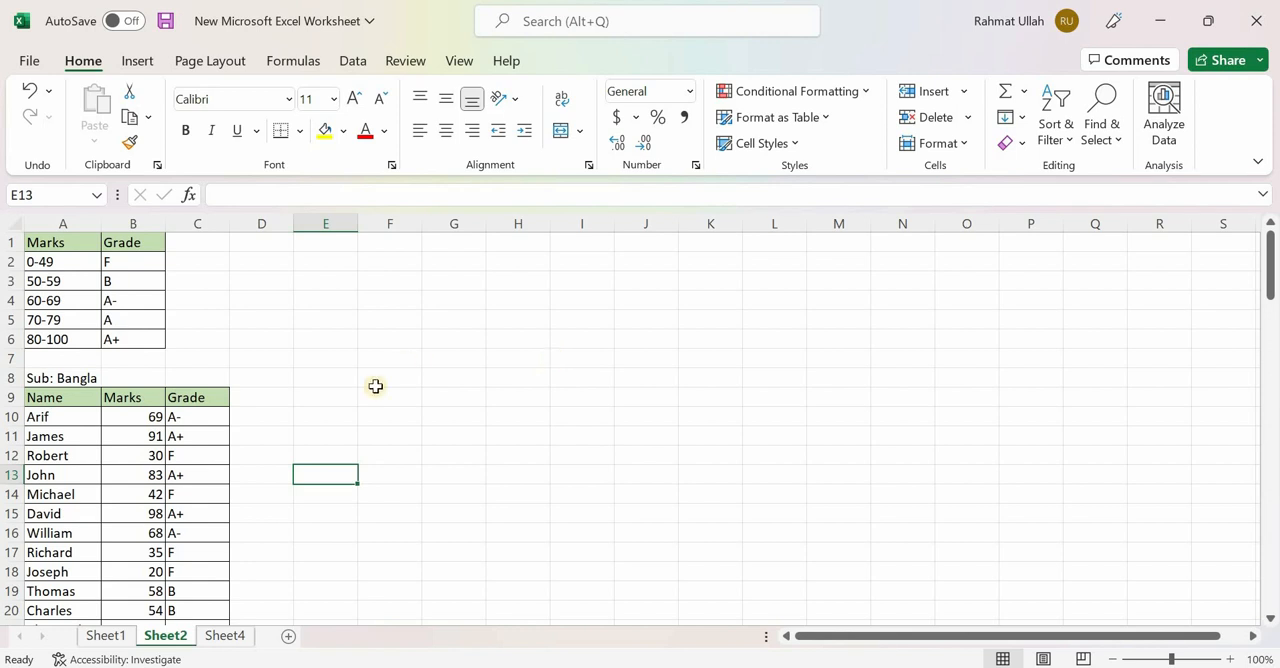
scroll(288, 511, down, 2)
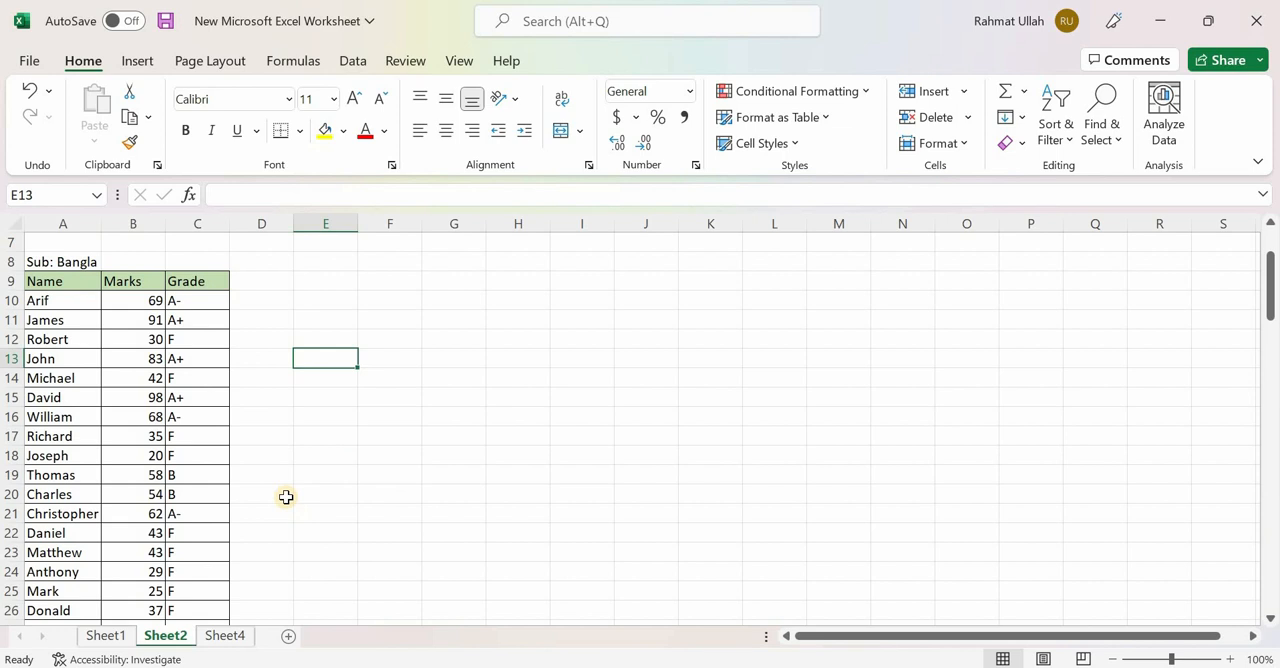
scroll(226, 494, down, 3)
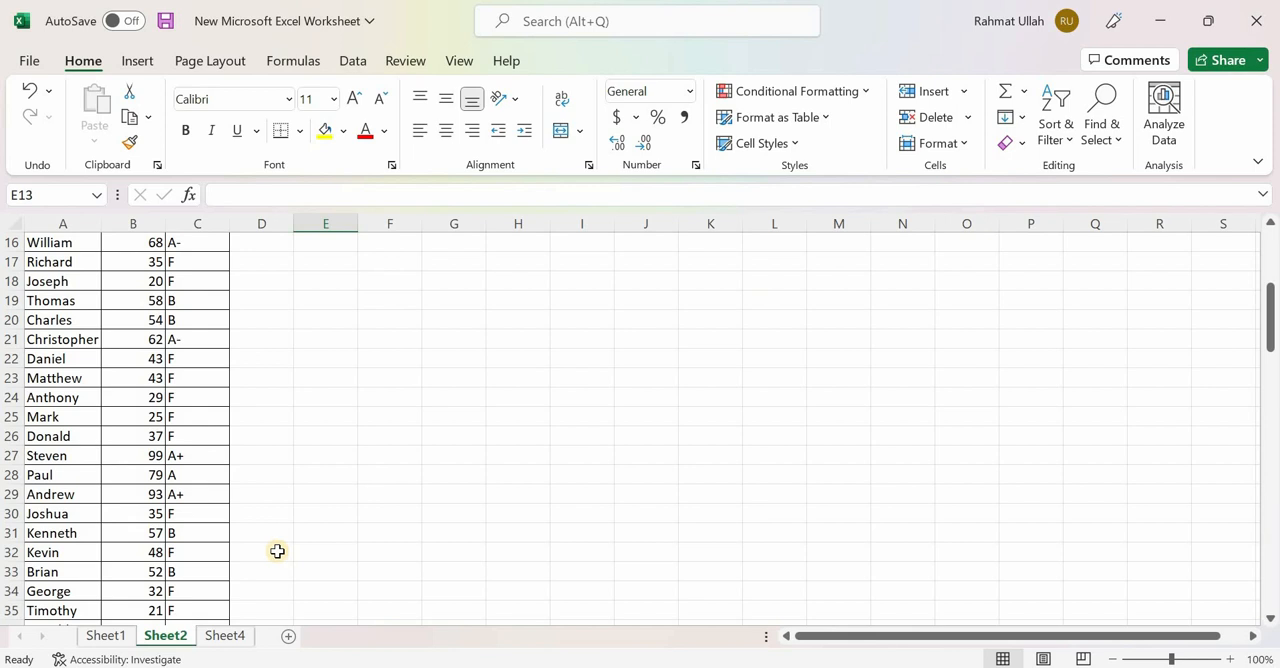
scroll(329, 515, up, 4)
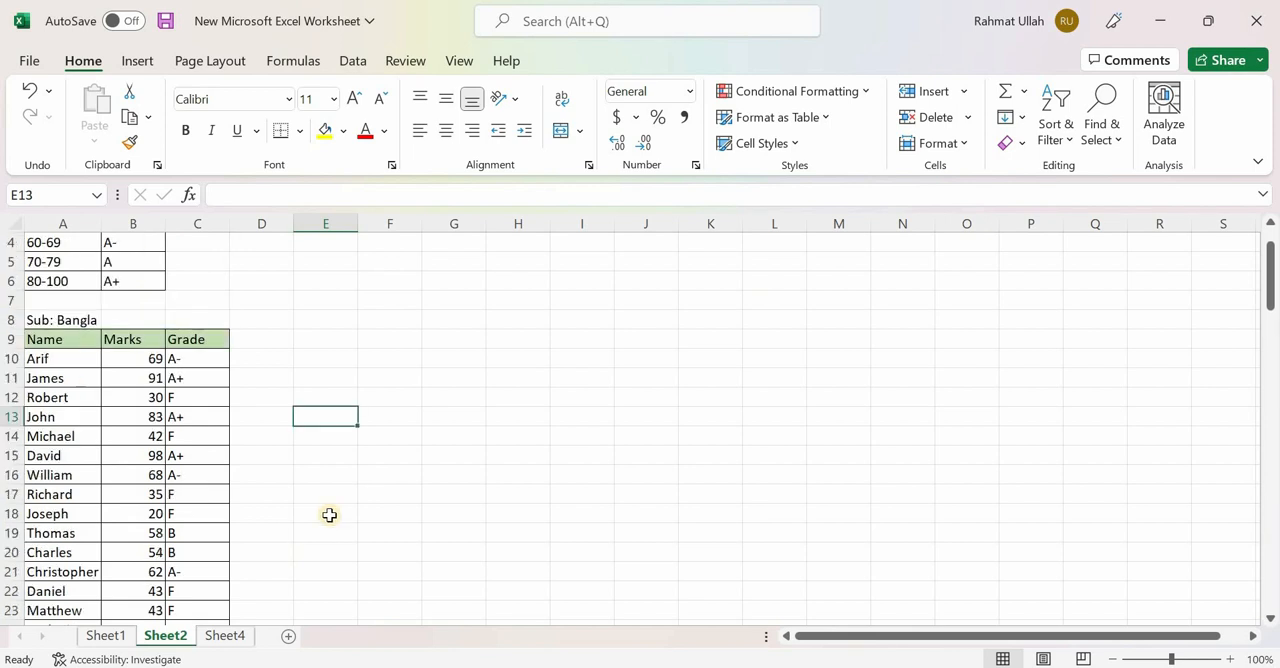